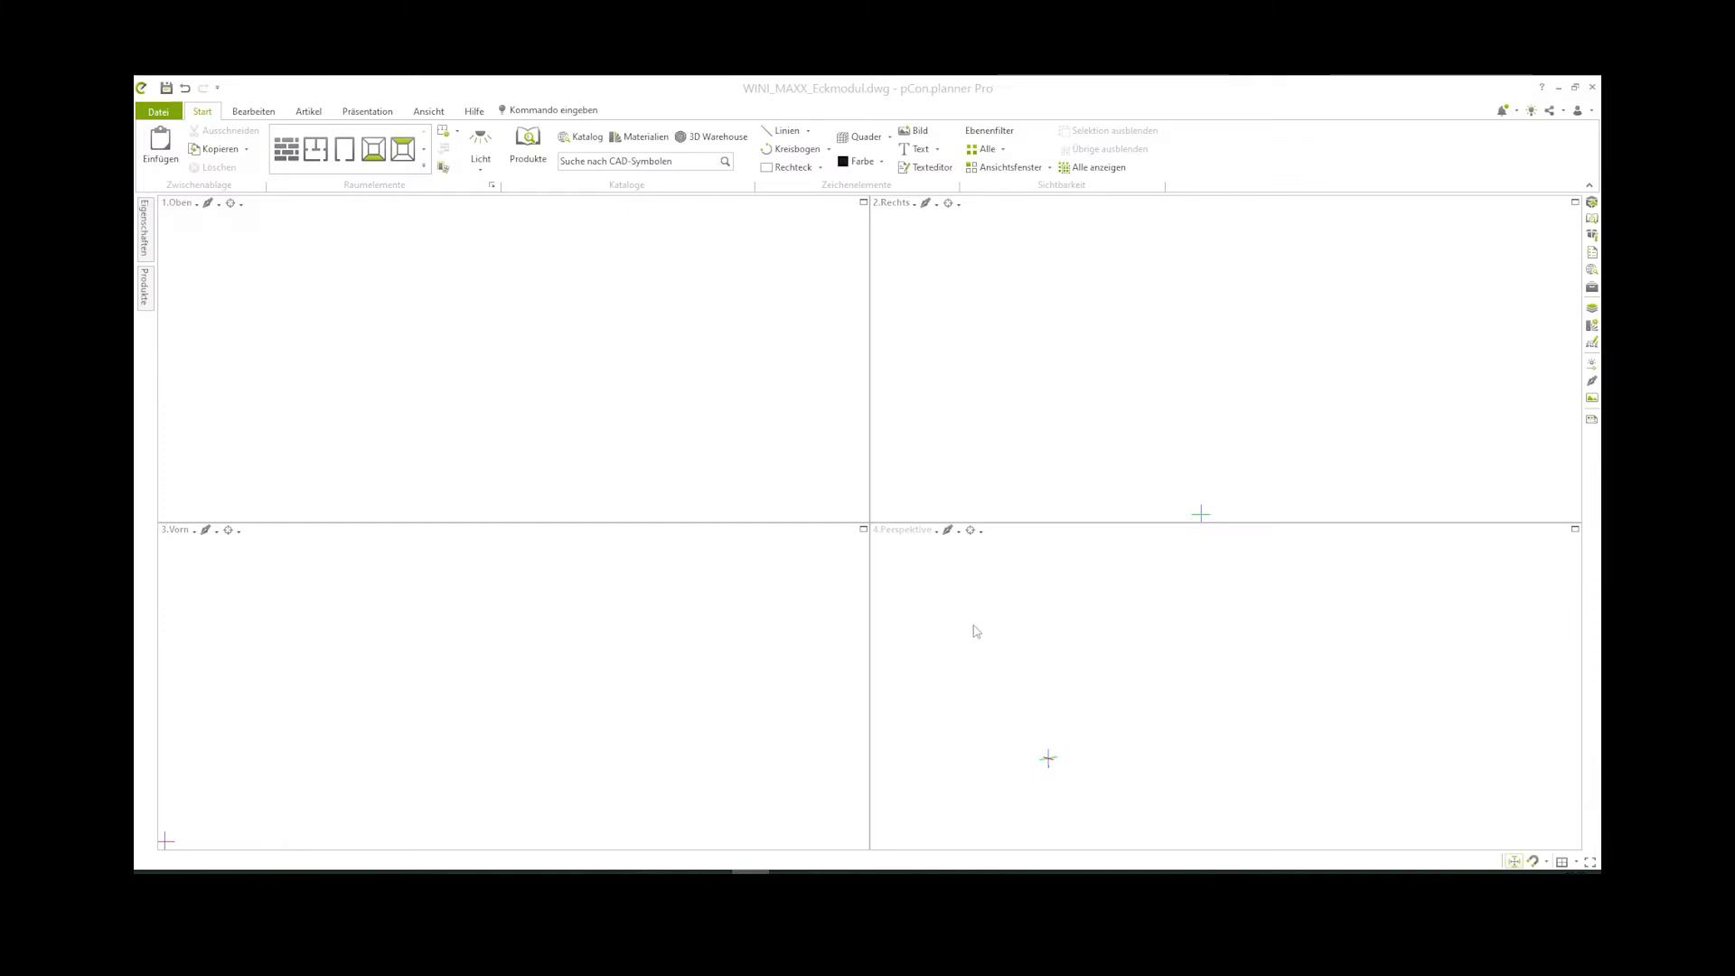
# Insert a Hängehefterschrank - Unterschrank from the WINEA MAXX Hängehefter- und Breitschubschränke range into the plan view
pyautogui.click(148, 296)
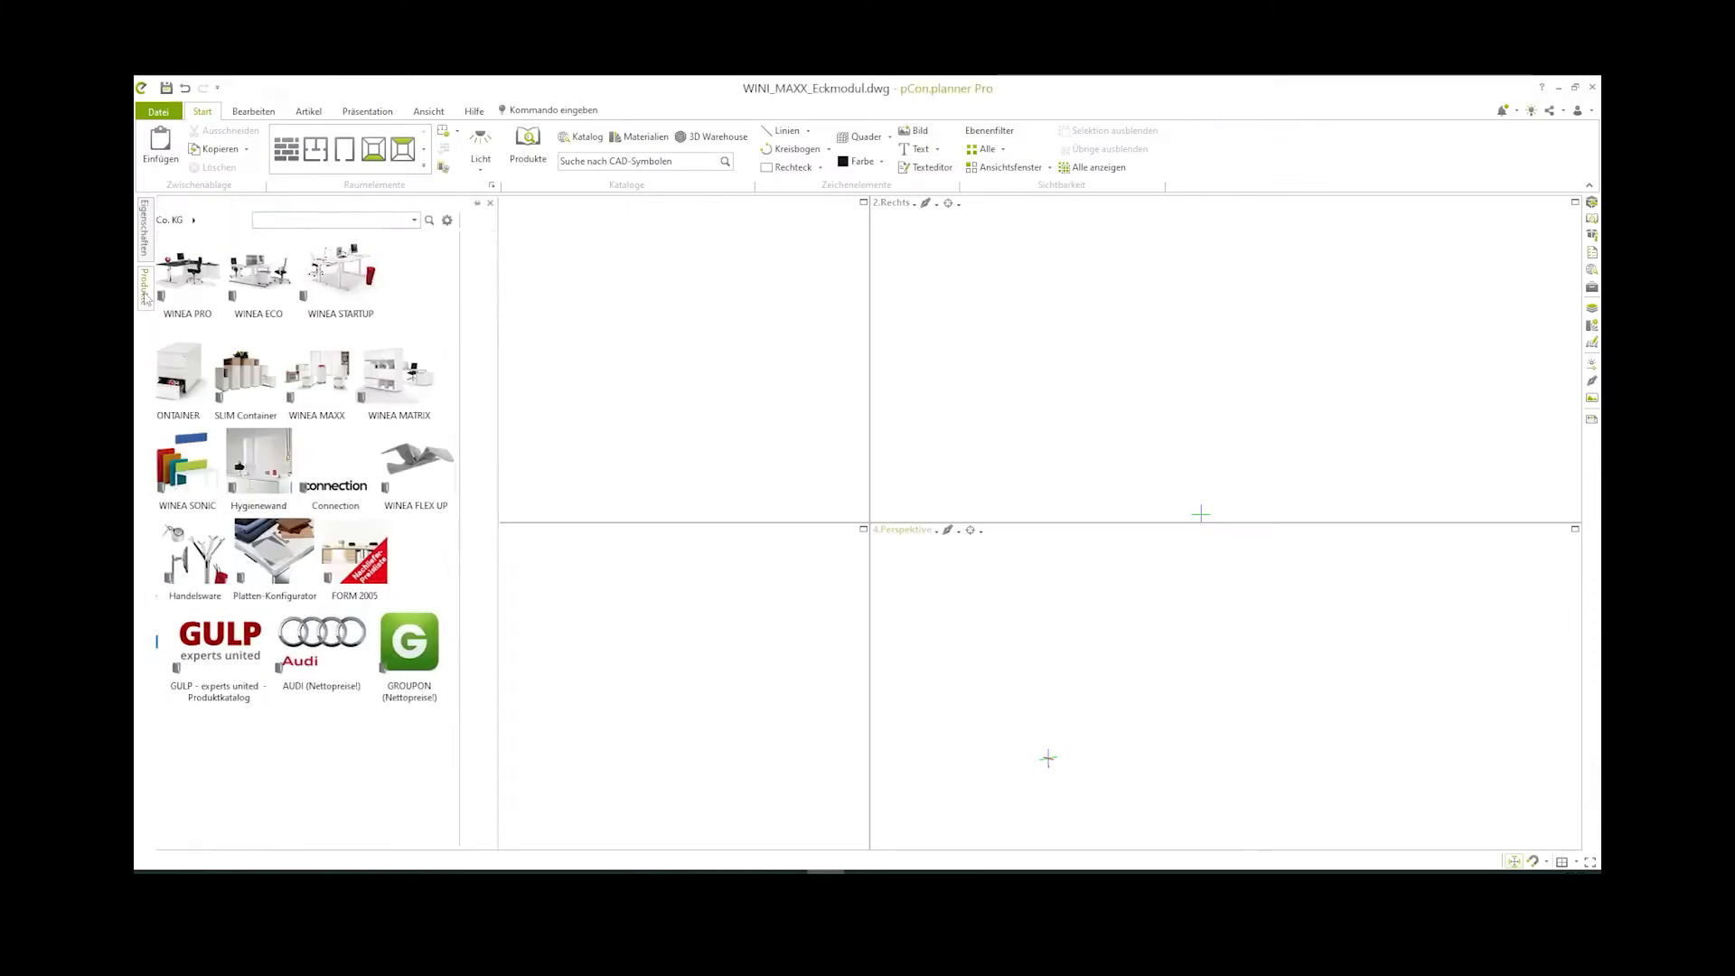
pyautogui.click(492, 375)
pyautogui.click(441, 387)
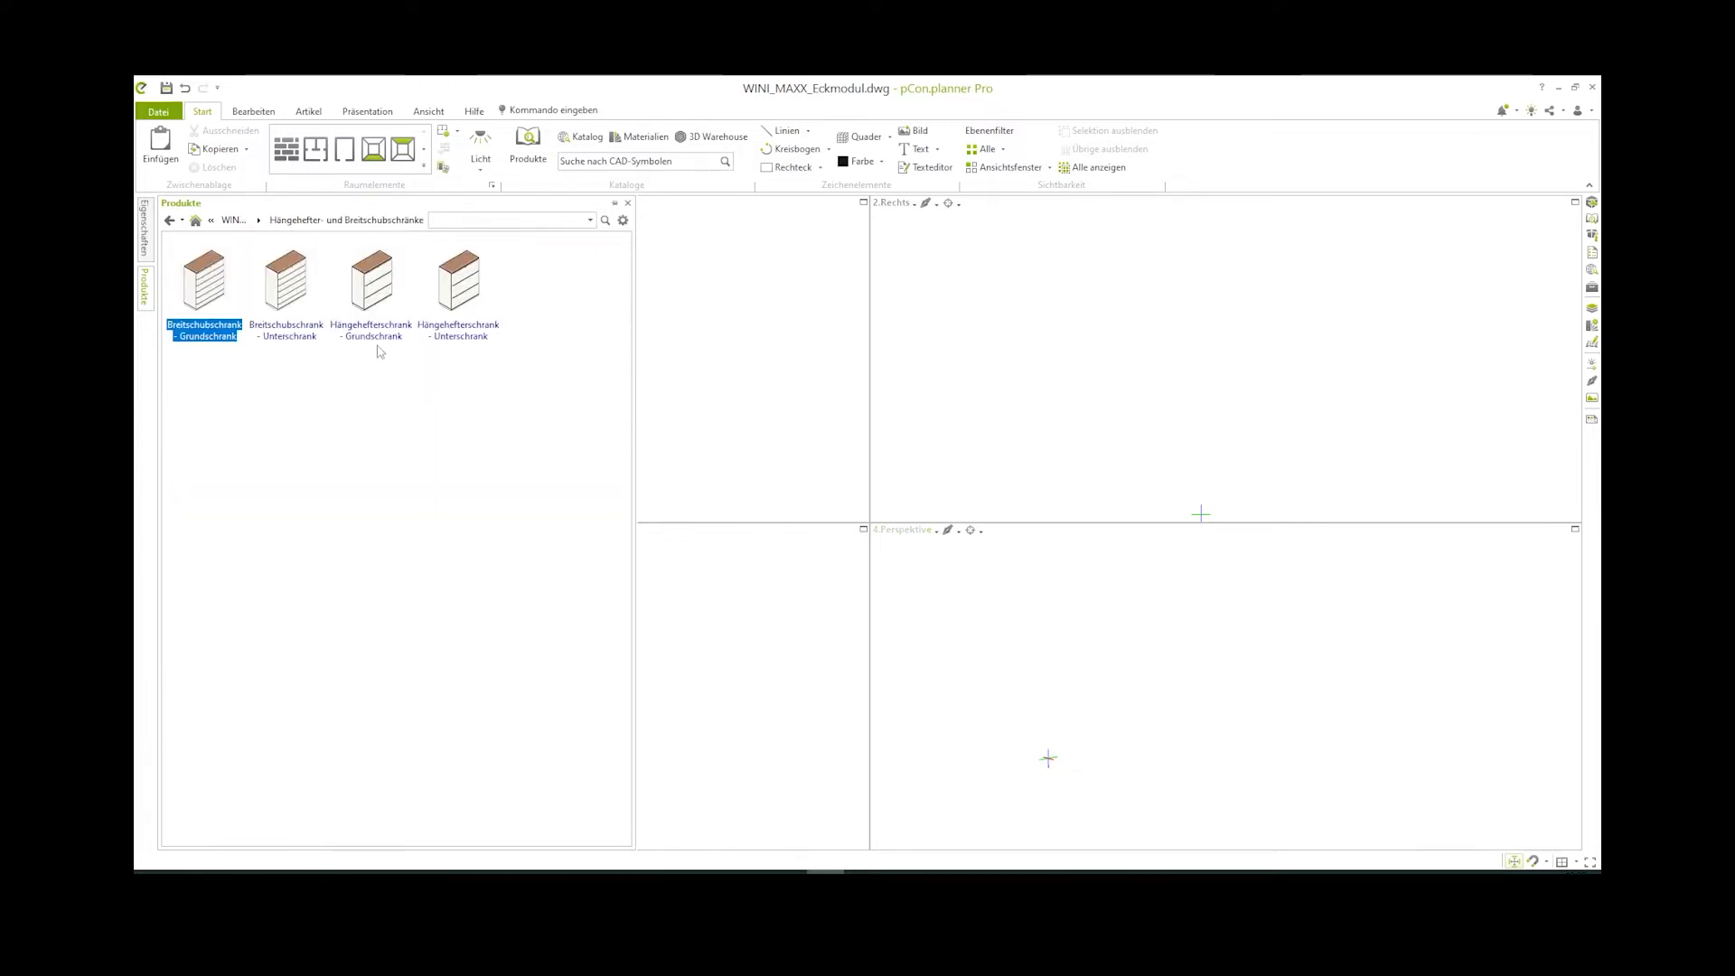
pyautogui.click(459, 288)
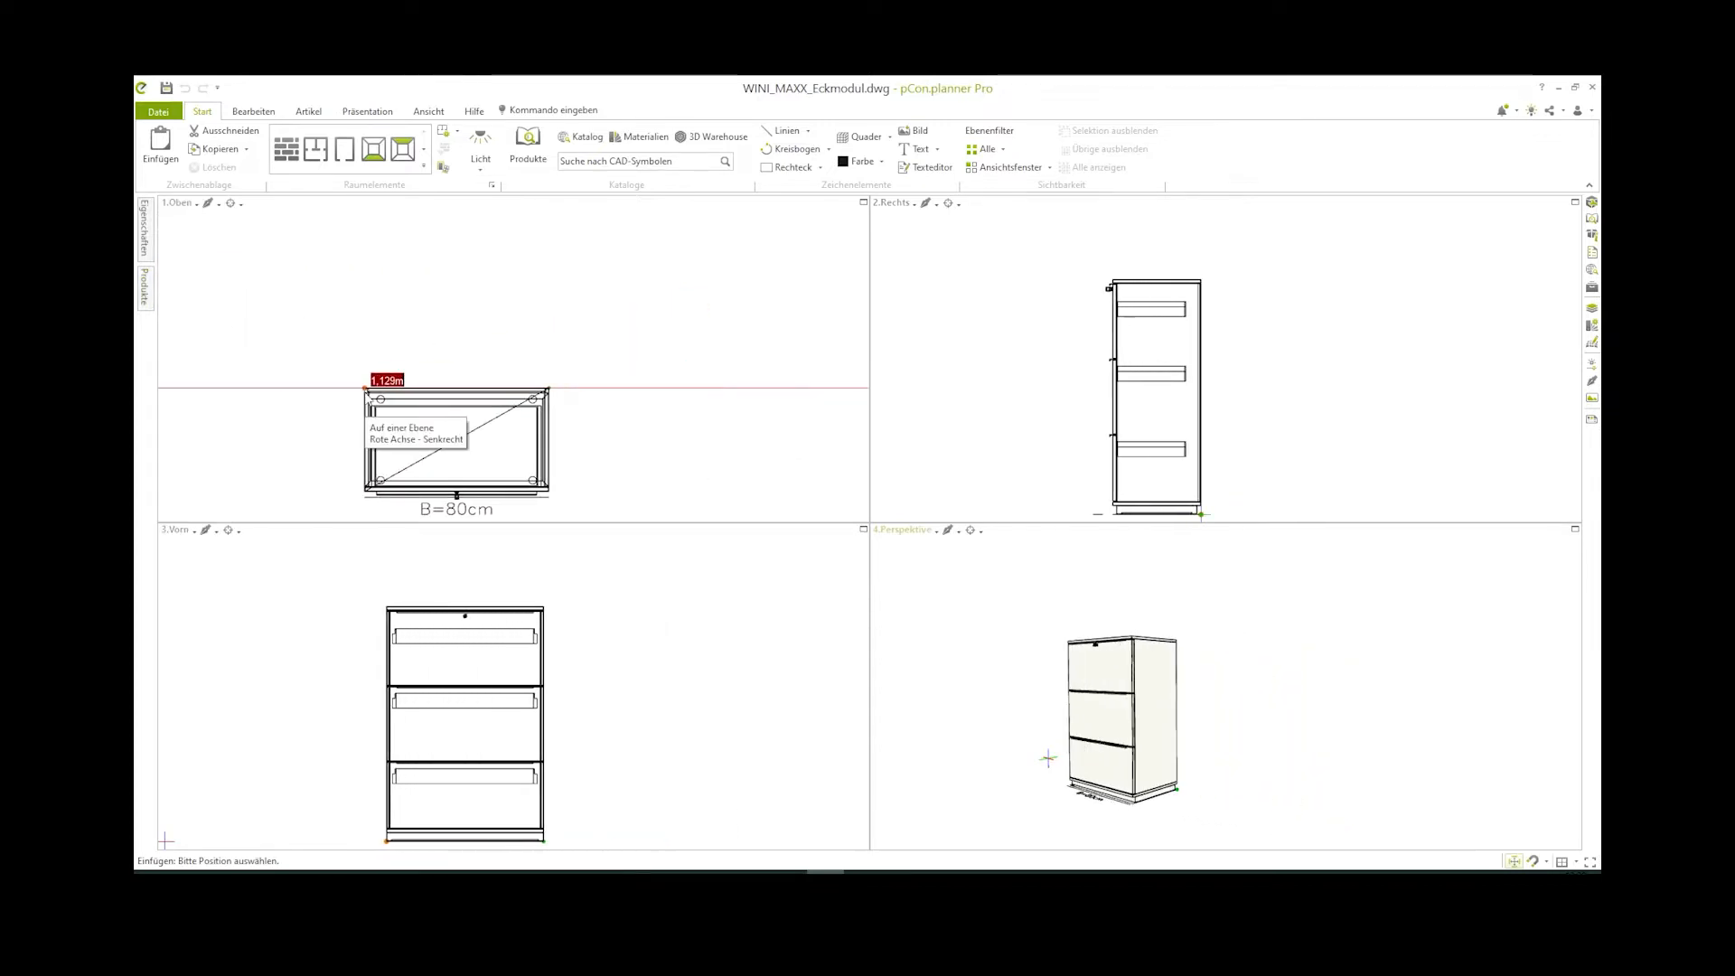
pyautogui.click(372, 392)
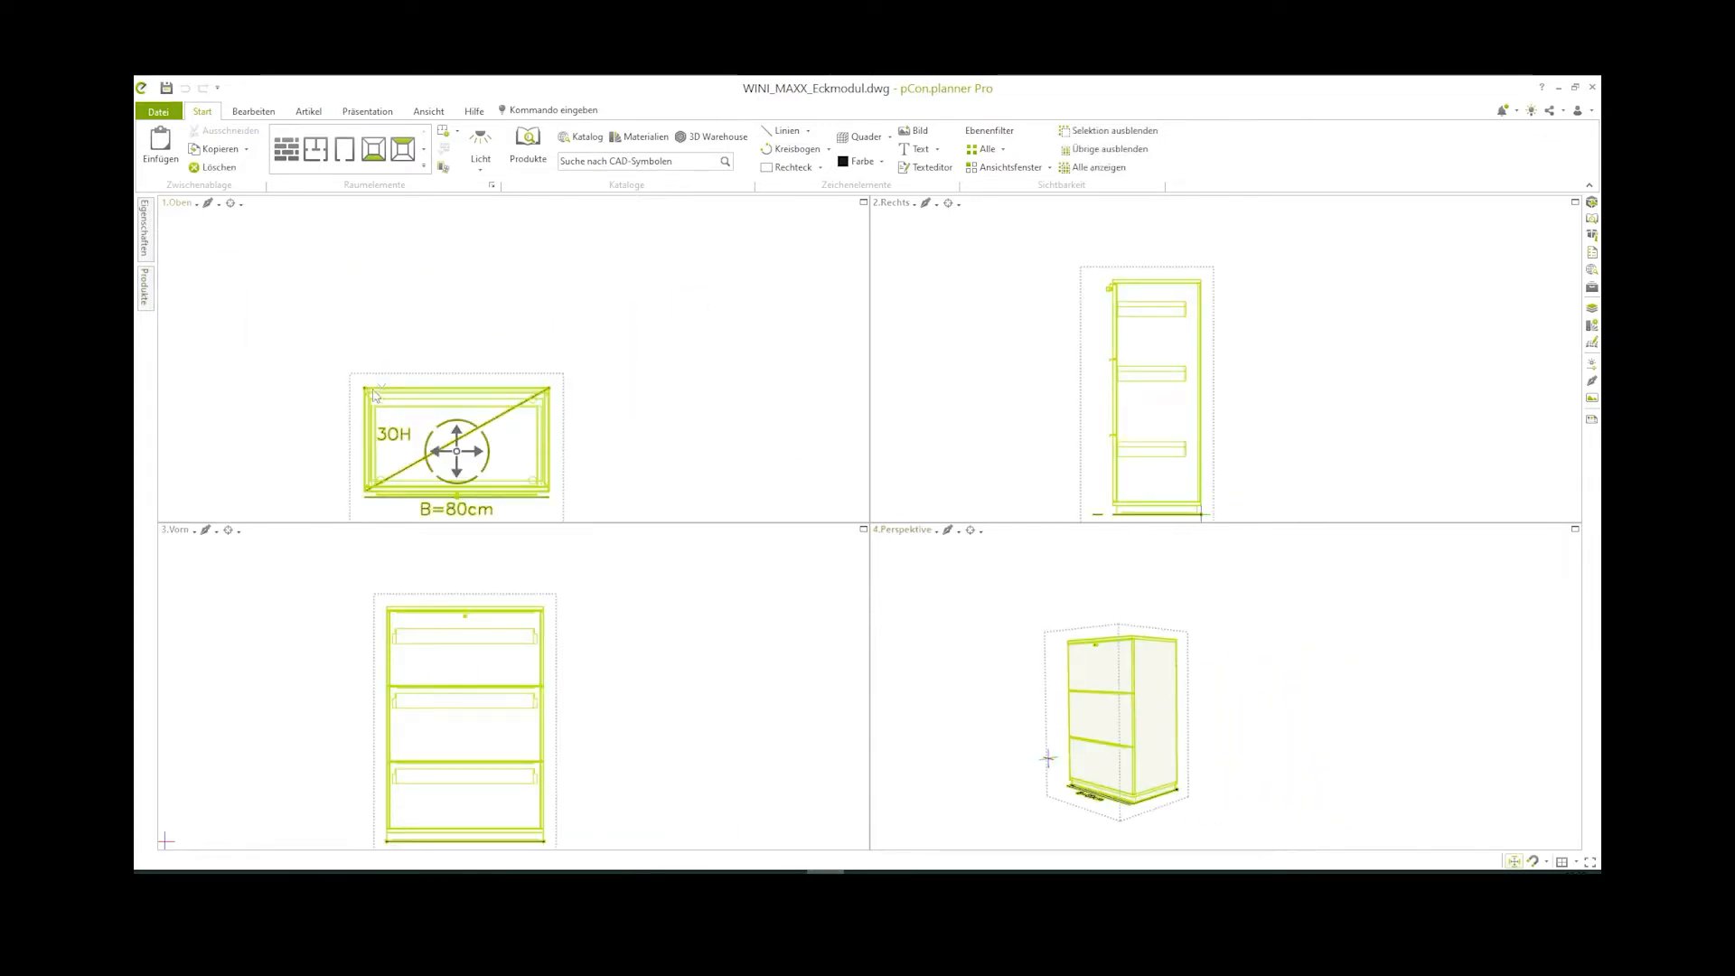
# Set the cabinet's Ordnerhöhe to 2 OH and its base to Gestell
pyautogui.moveTo(142, 239)
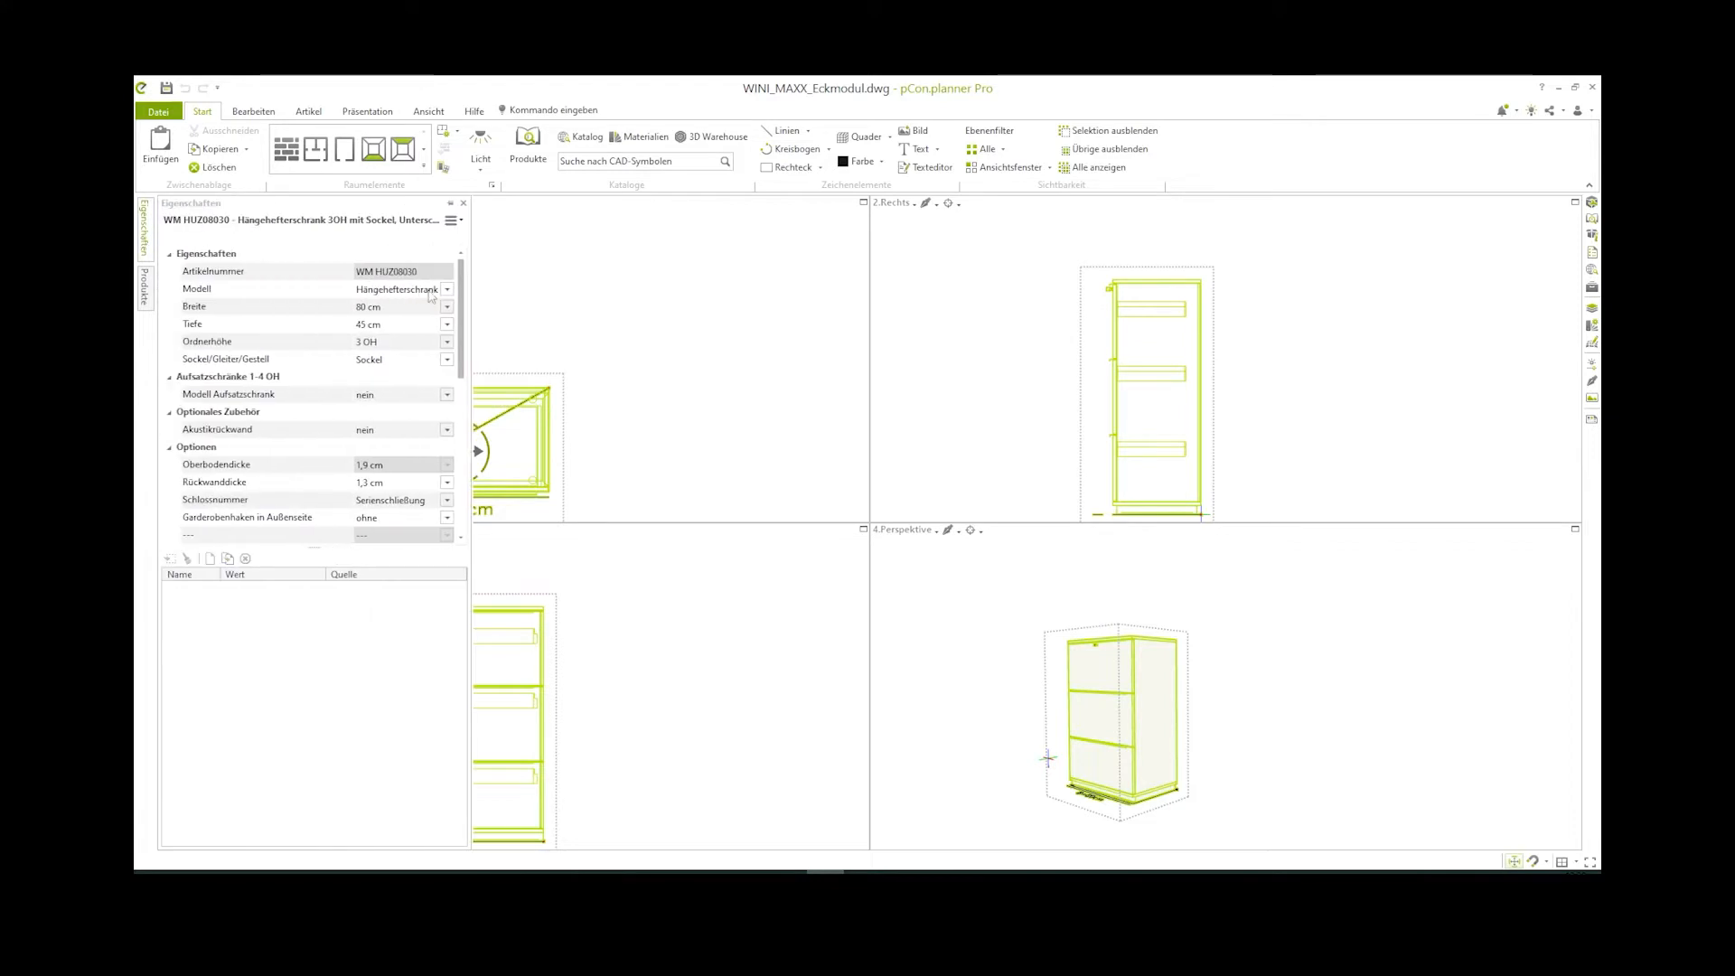
pyautogui.click(447, 342)
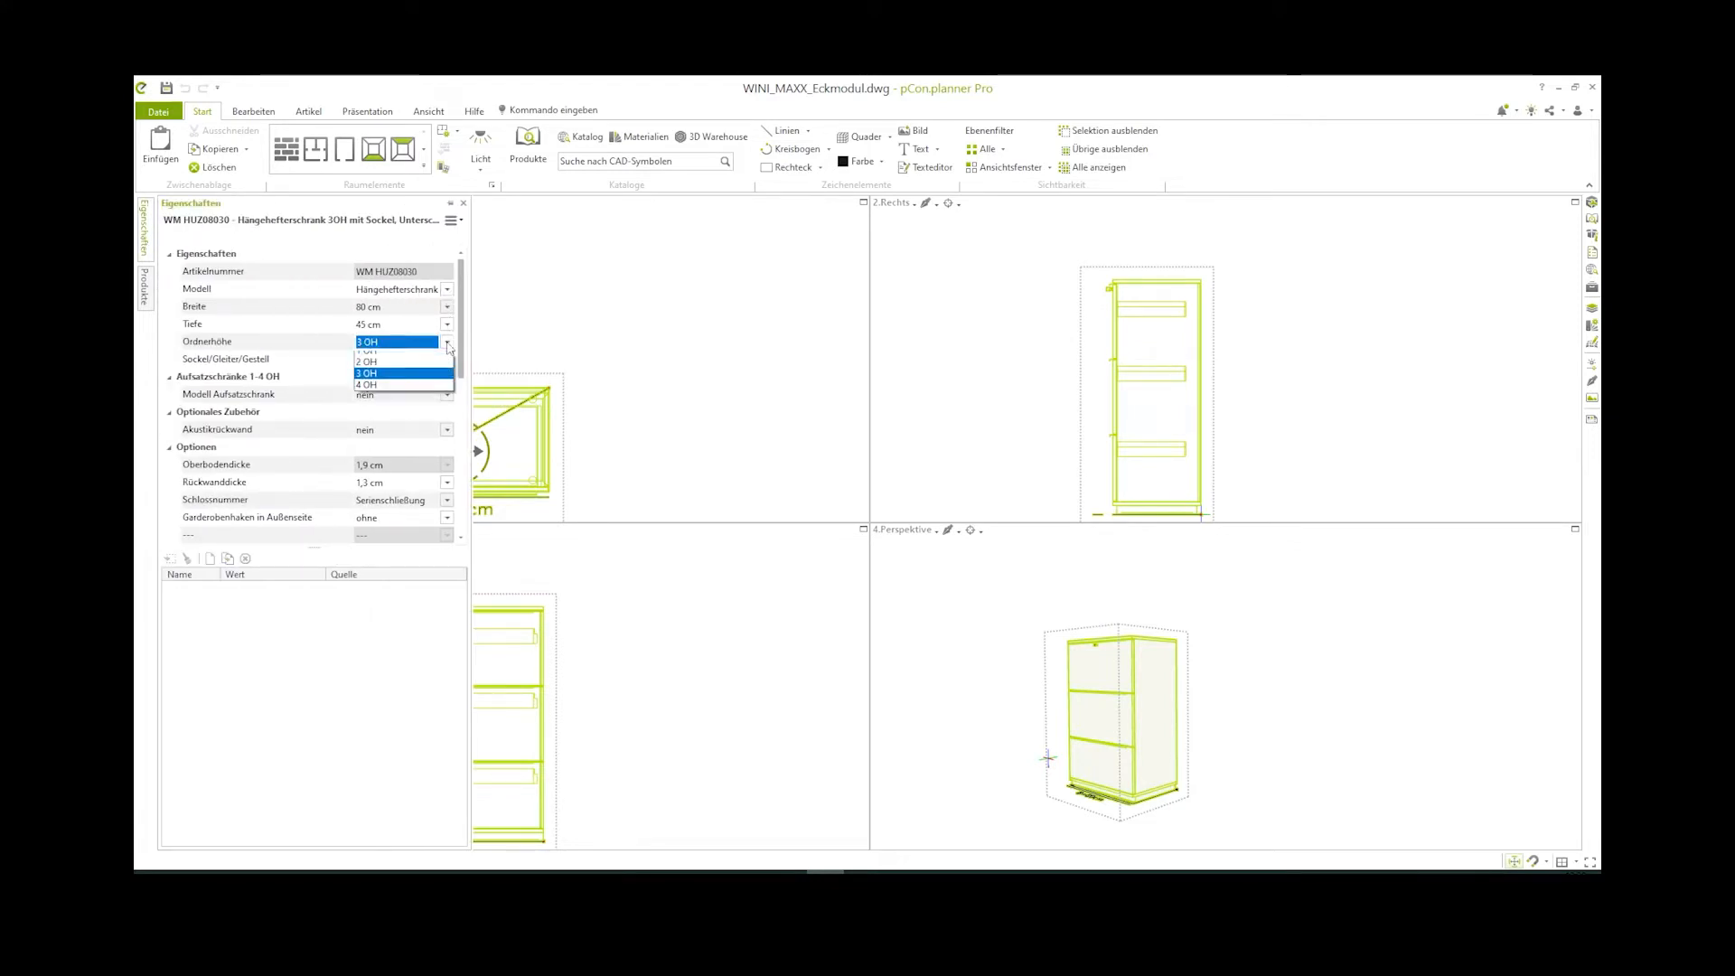
pyautogui.click(432, 371)
pyautogui.click(446, 360)
pyautogui.click(439, 375)
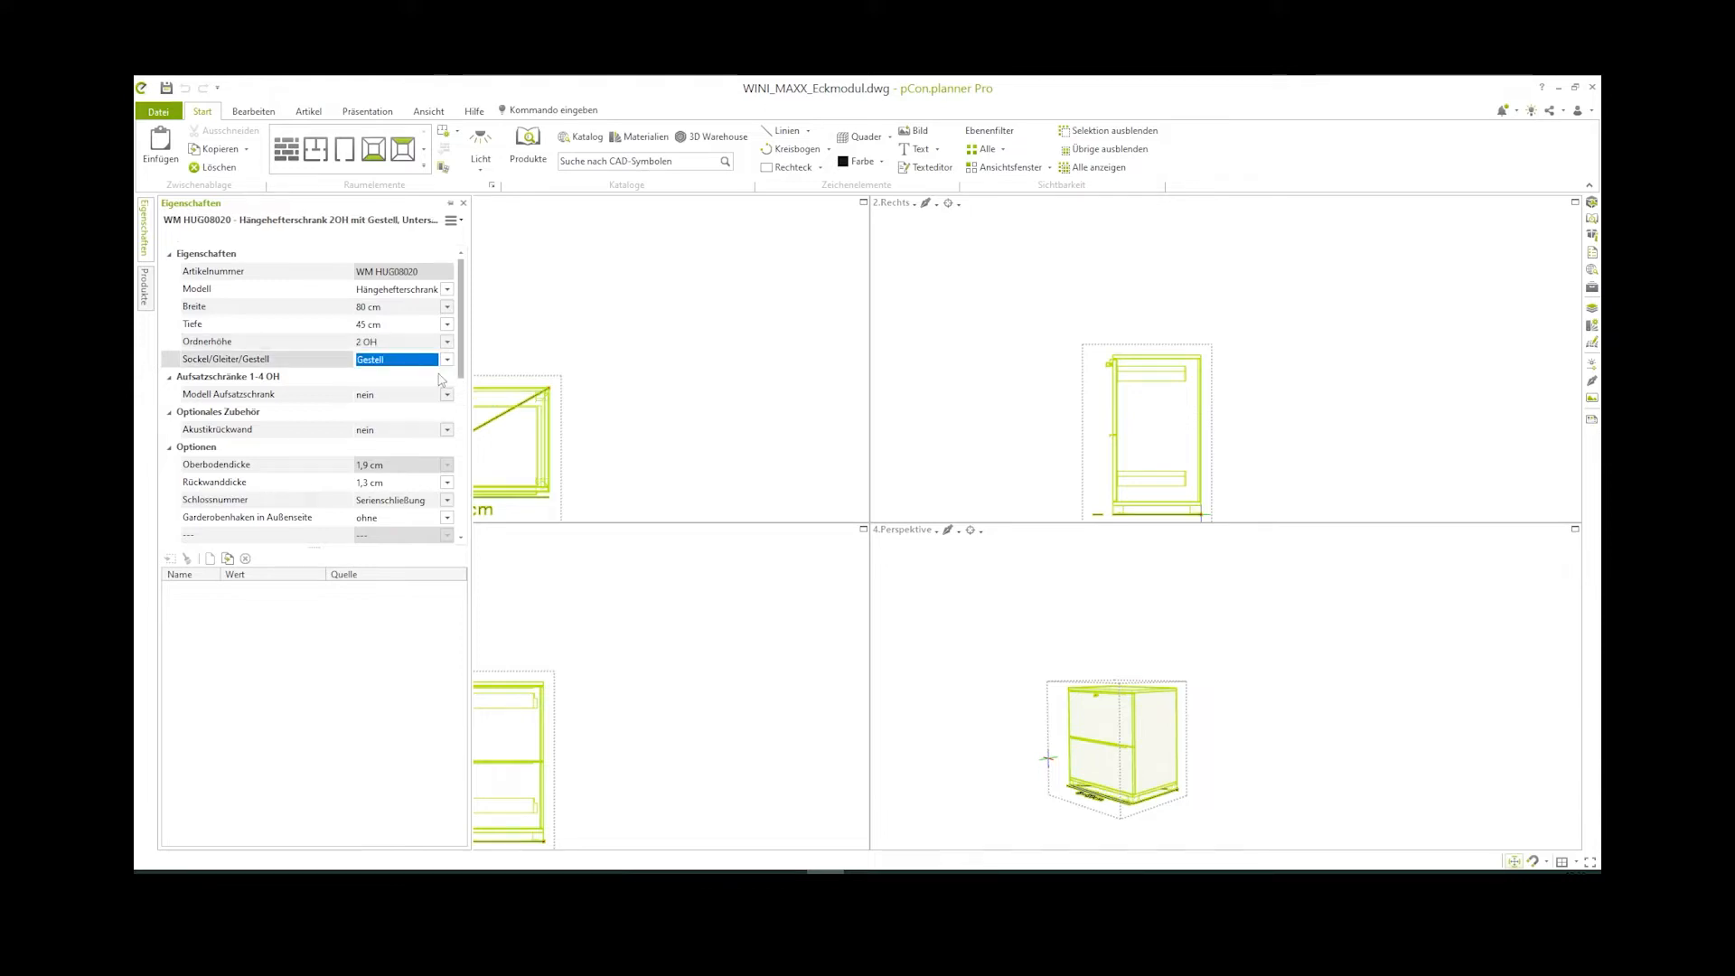
# Set the cabinet's Oberboden, Oberboden edge, Griffleiste and Gestell colours to Vulkanschwarz and store all its colour variants as reusable property values
pyautogui.scroll(-3, 442, 379)
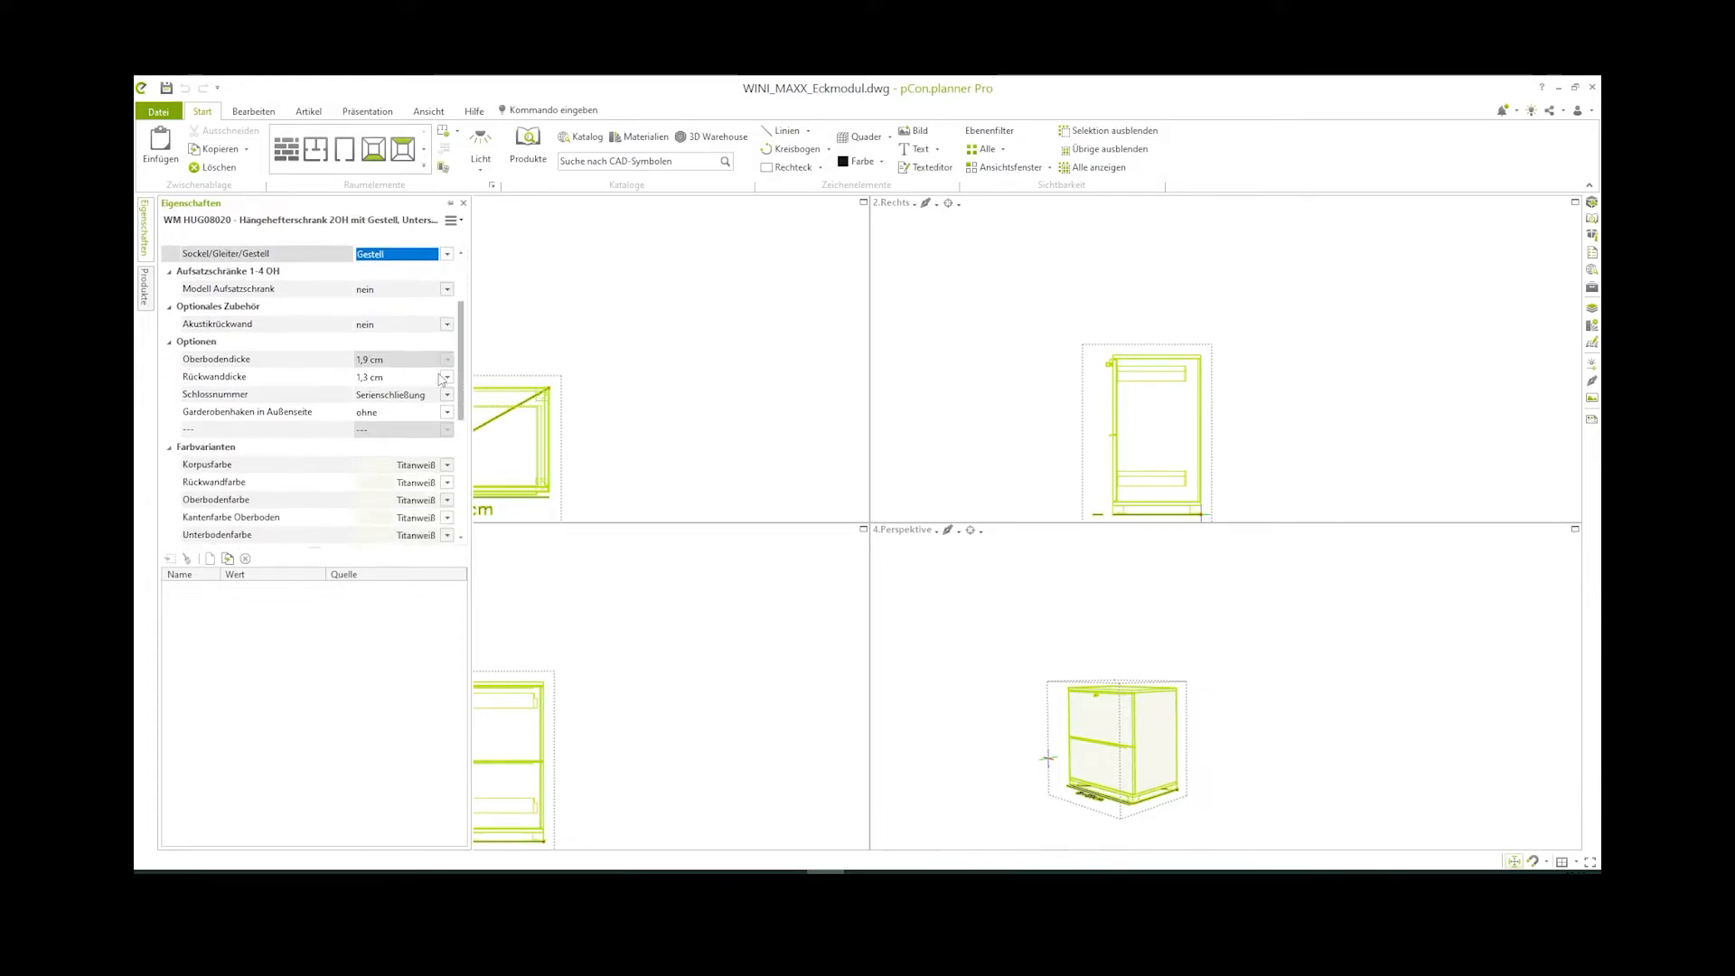
pyautogui.scroll(-2, 442, 378)
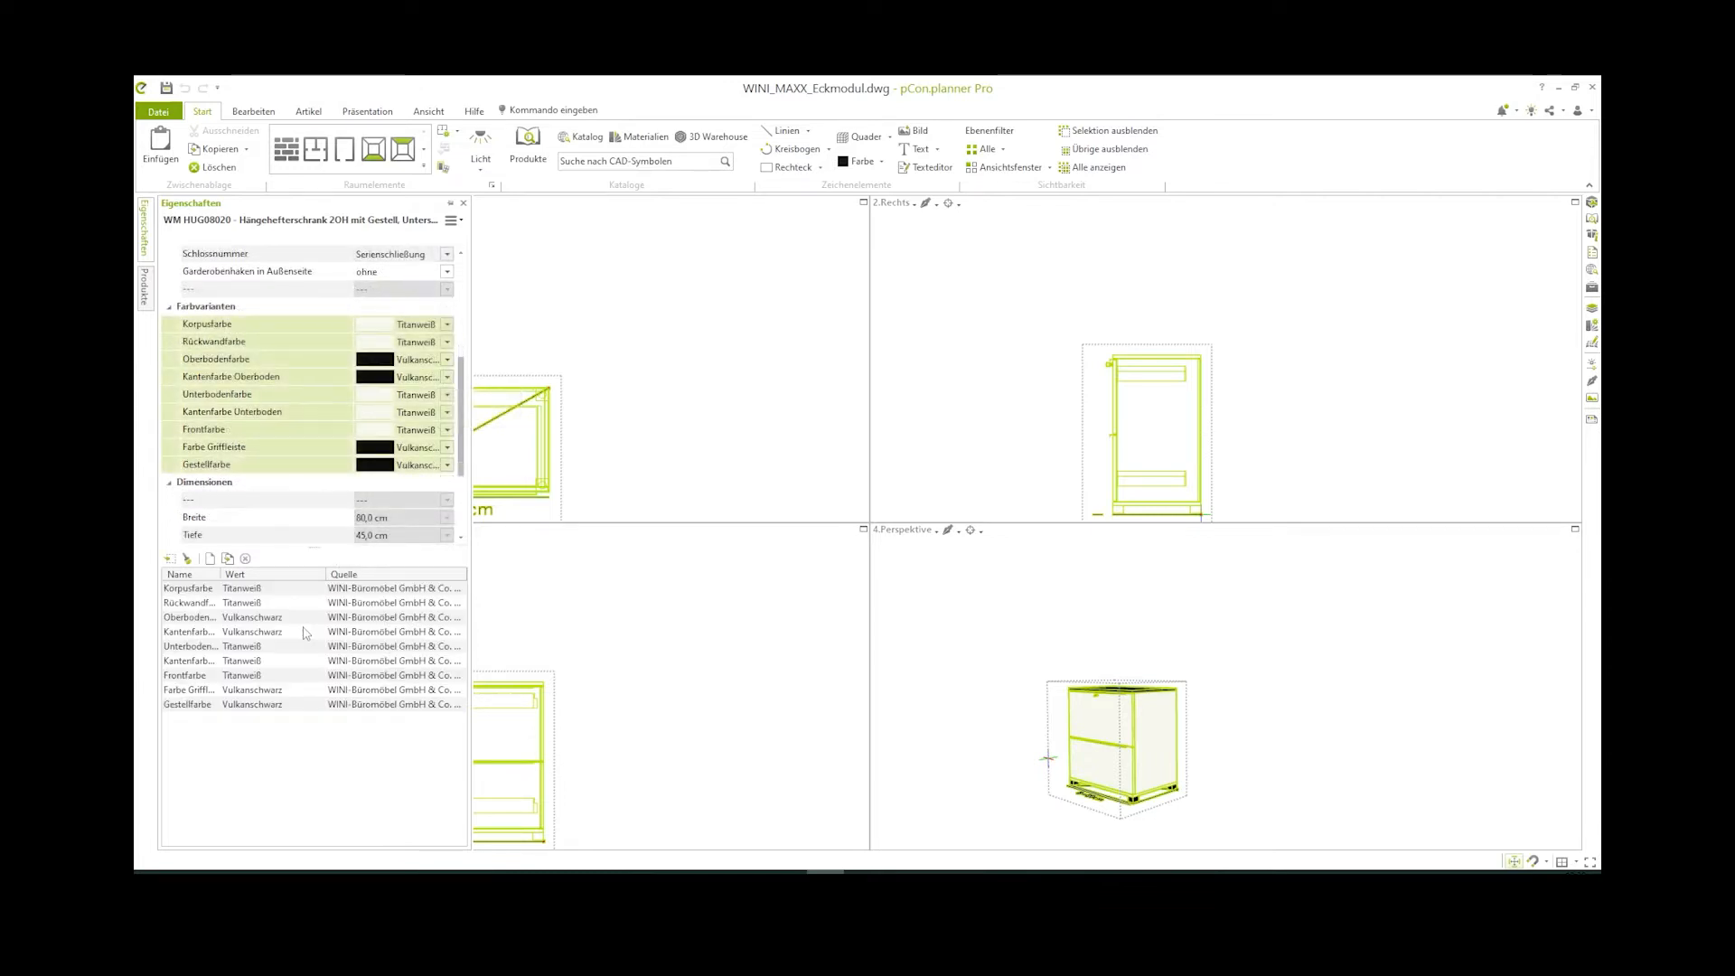
pyautogui.press('Escape')
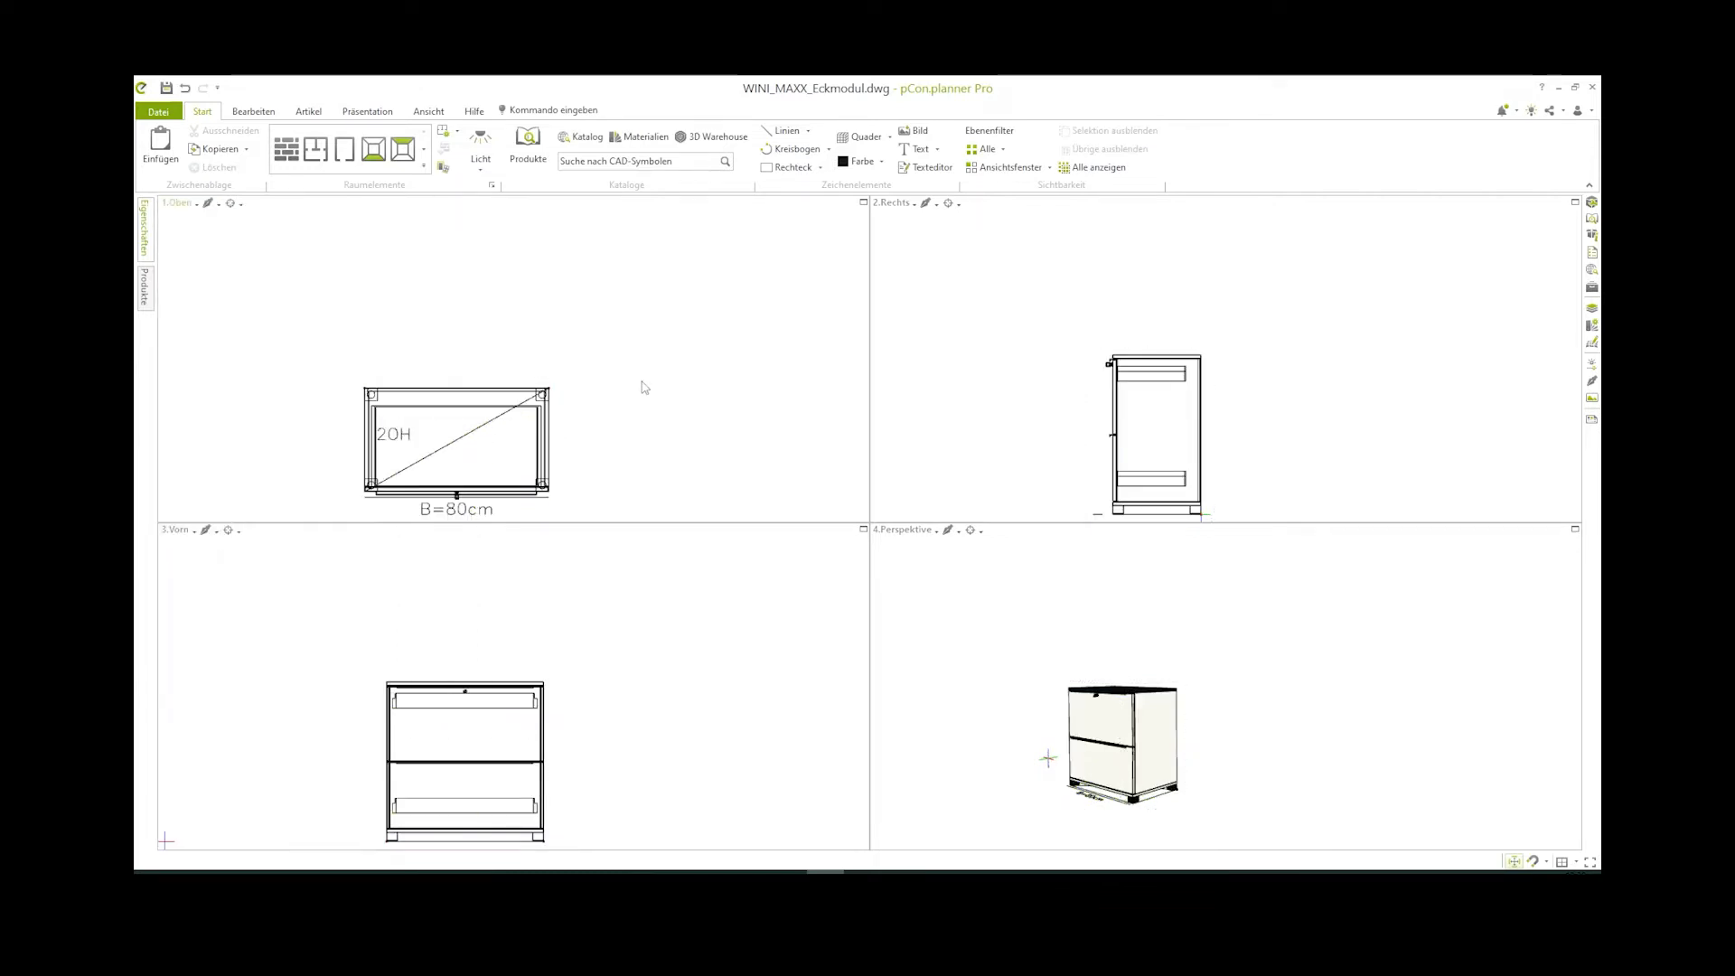
# Copy the cabinet and place the copy flush against its right side in the plan view
pyautogui.click(515, 393)
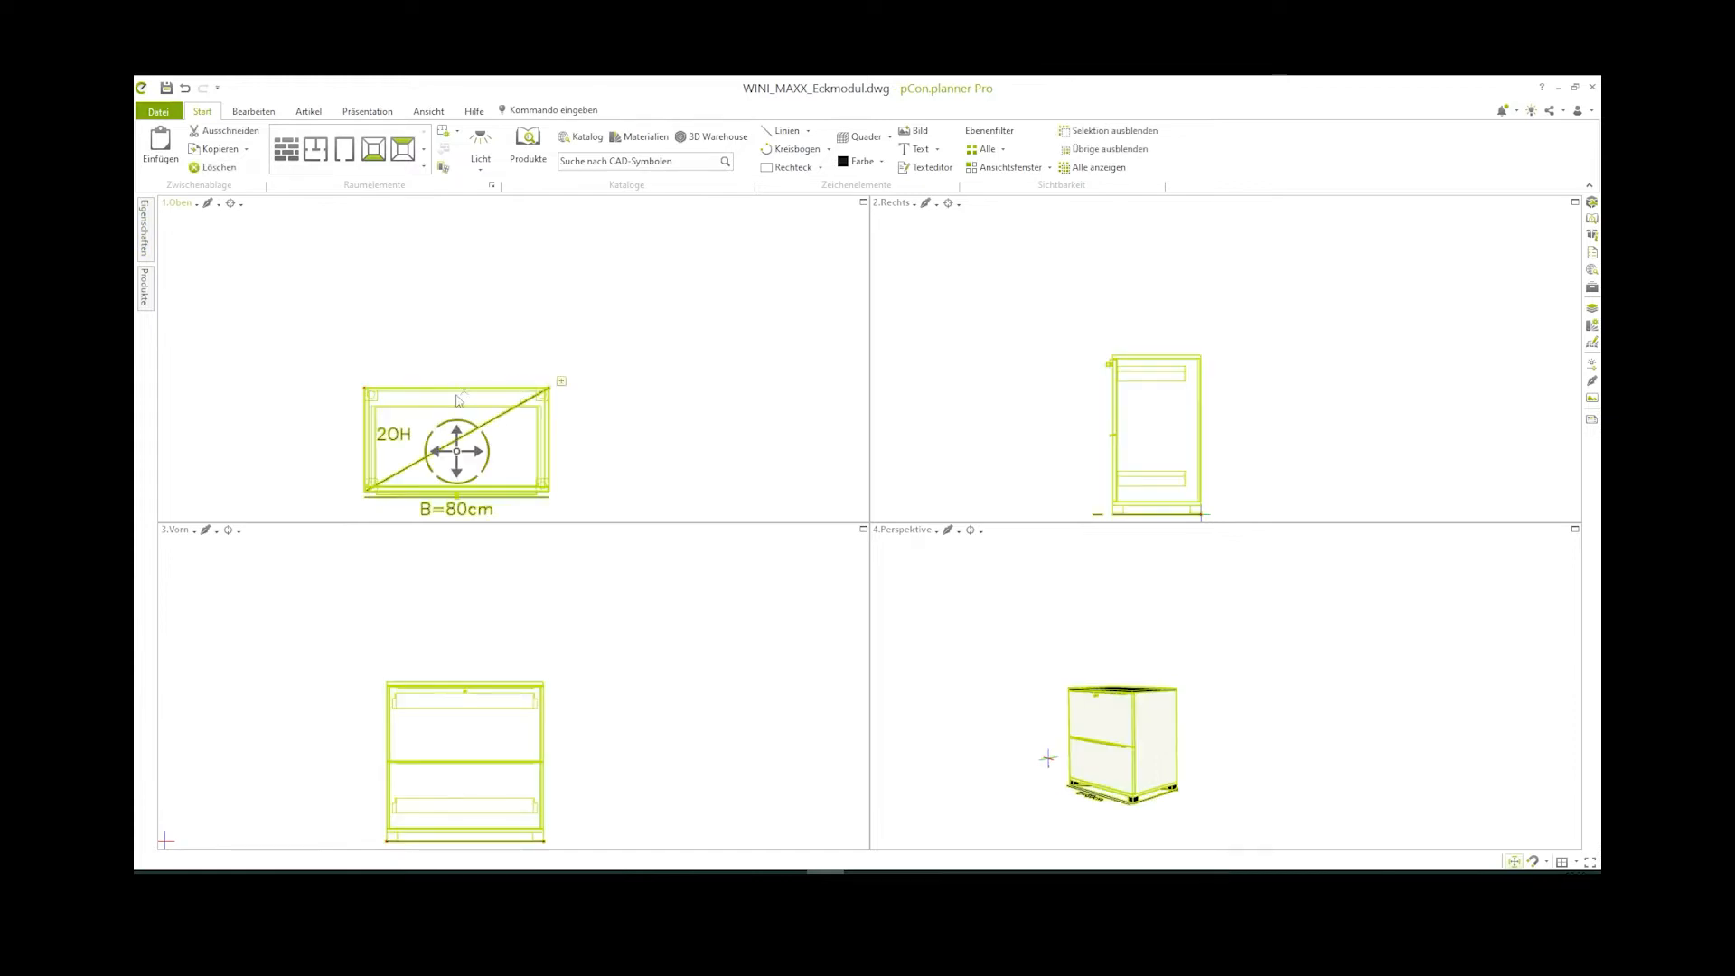
pyautogui.click(254, 112)
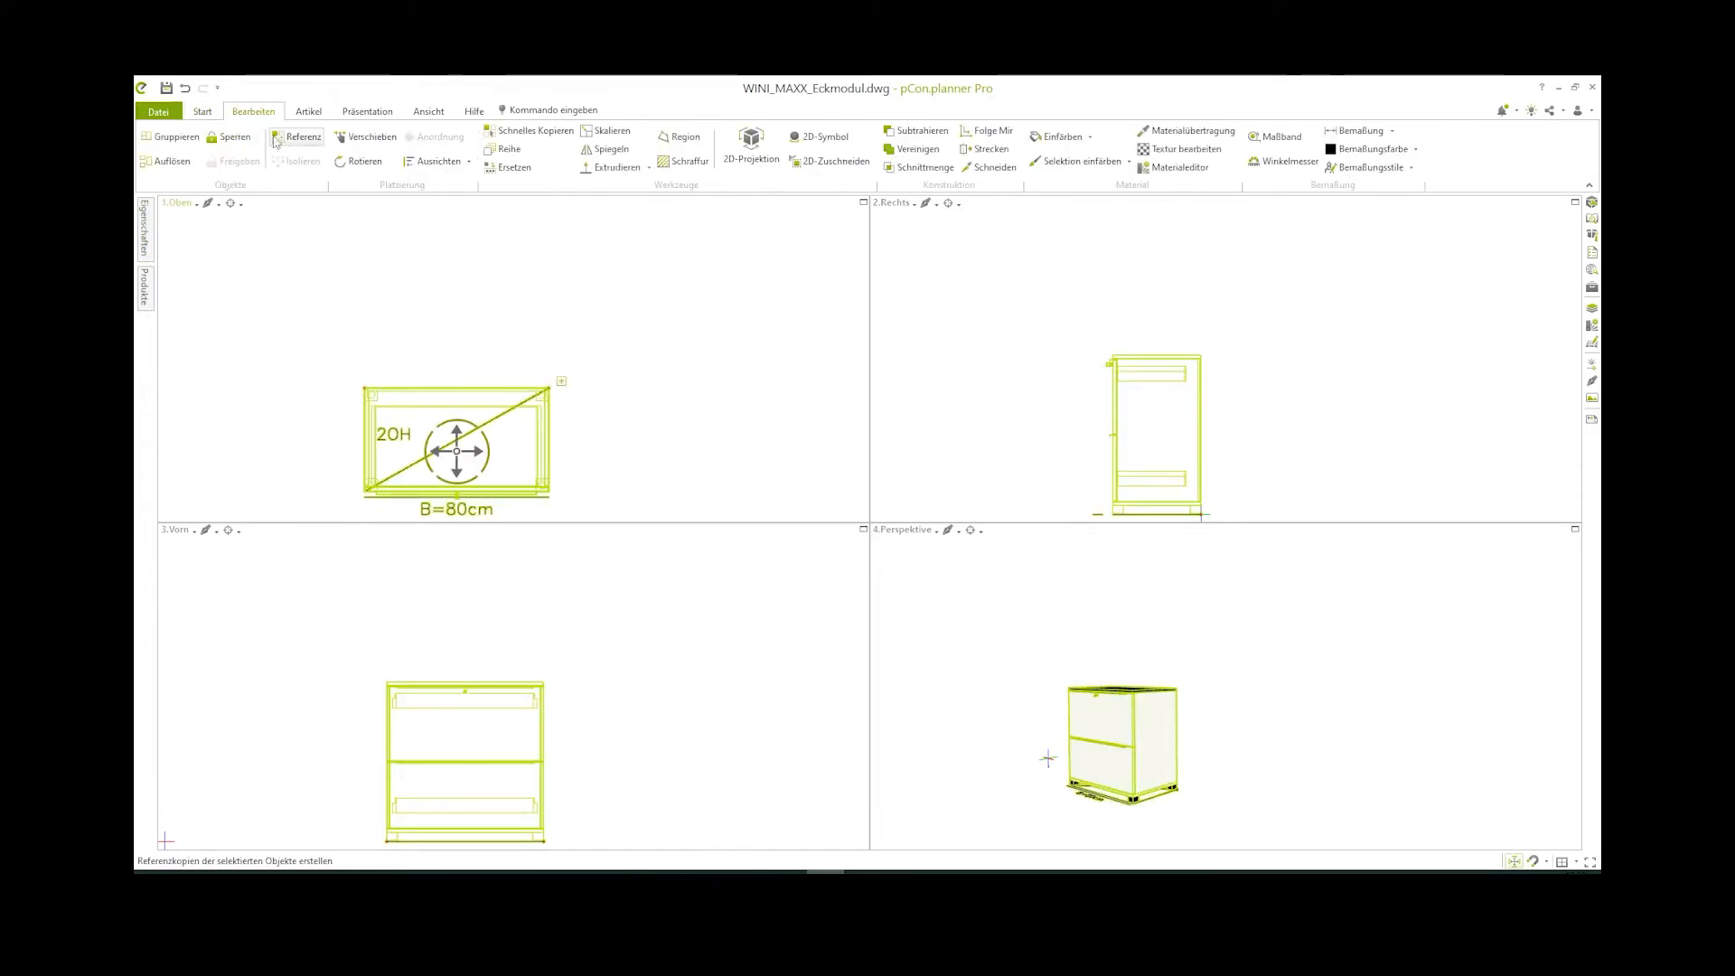
pyautogui.click(273, 139)
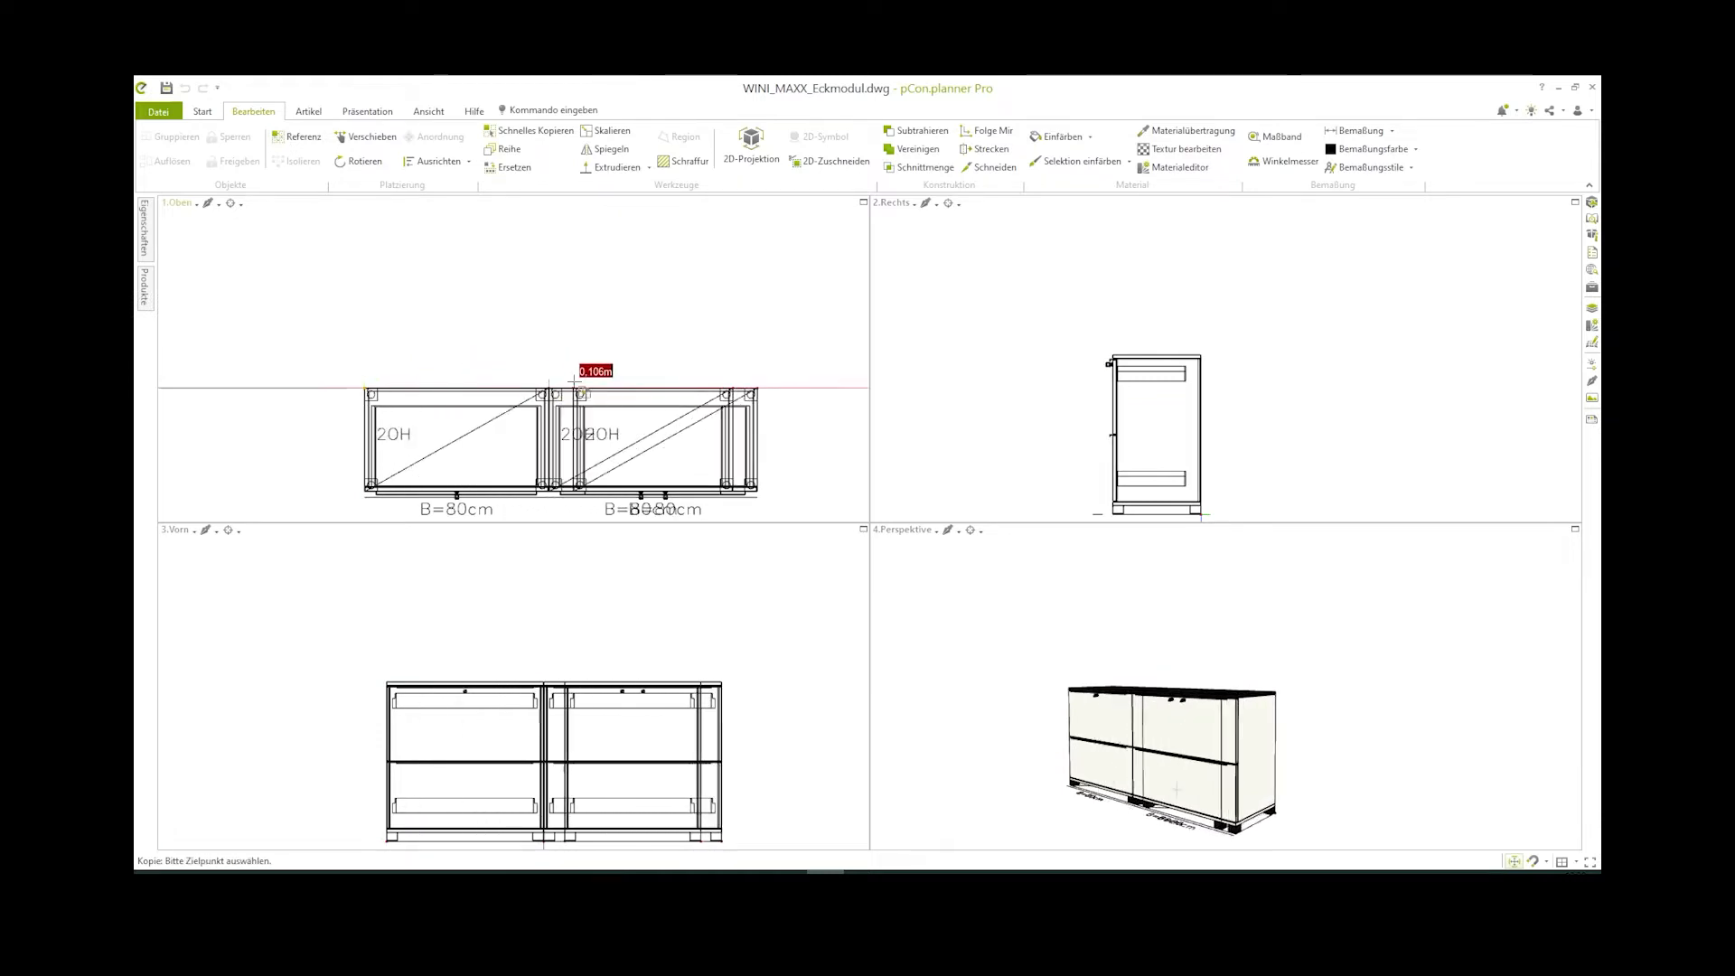
pyautogui.click(558, 391)
pyautogui.click(604, 338)
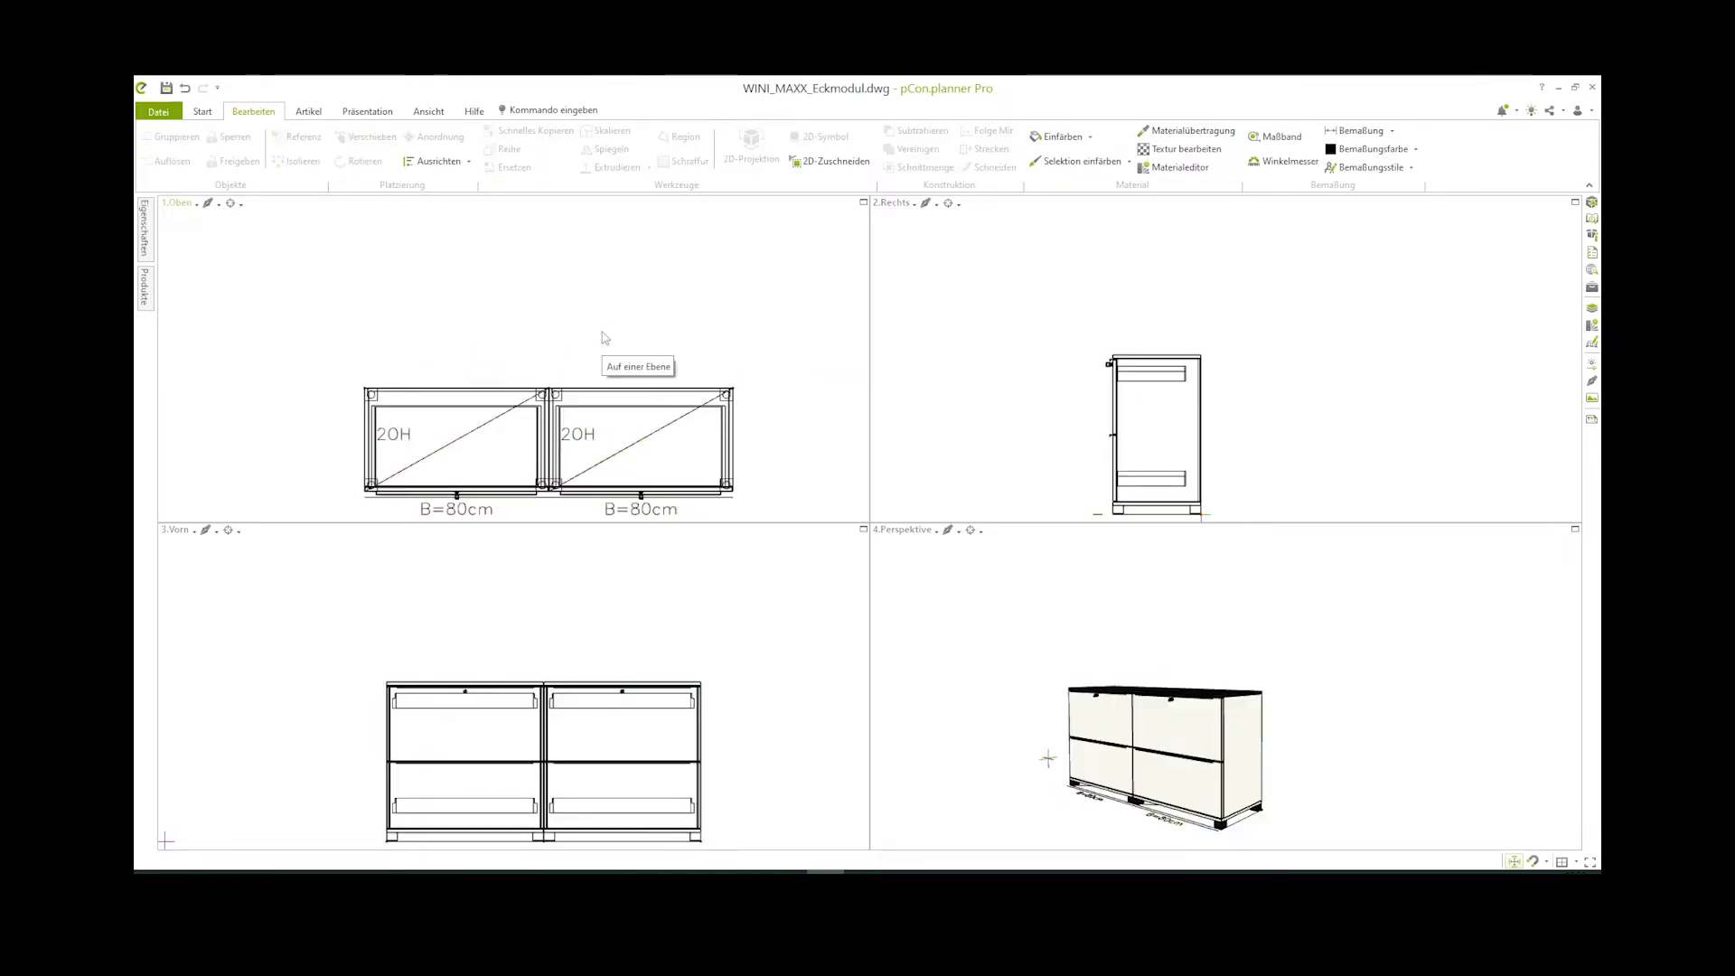
# Insert a Regal - Unterschrank - variable Tiefe 45,0 - 60,0 cm from Maßvariable Schränke to the left of the cabinets
pyautogui.click(144, 287)
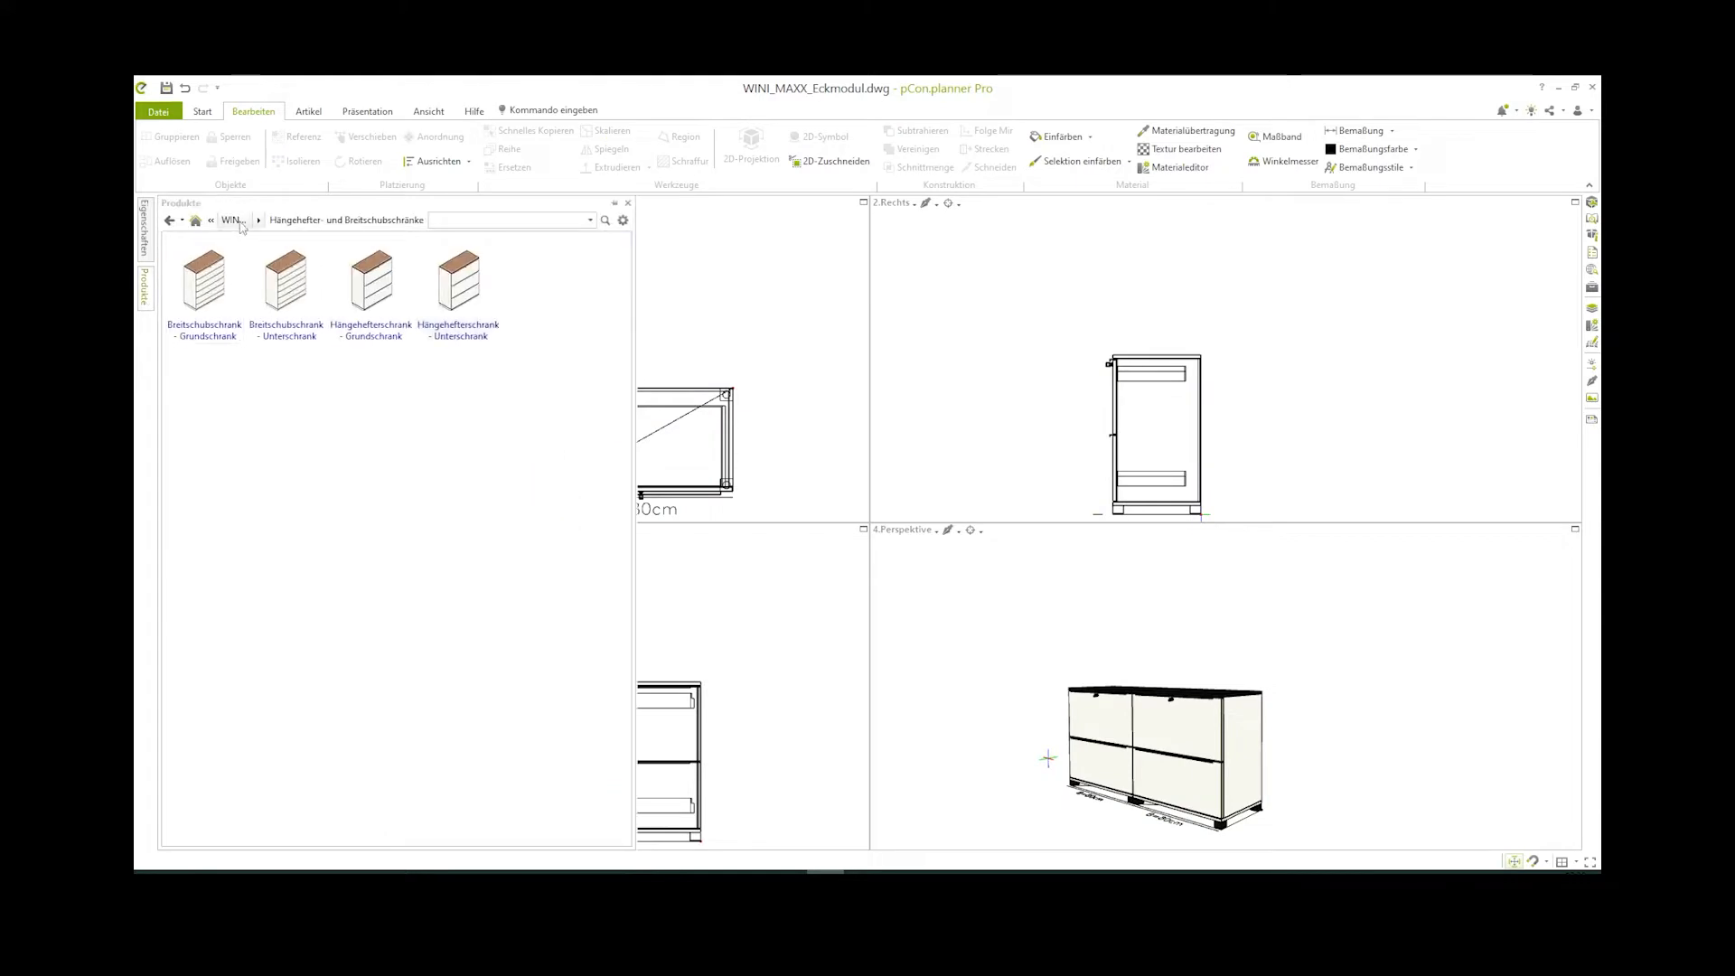
pyautogui.click(169, 220)
pyautogui.click(526, 604)
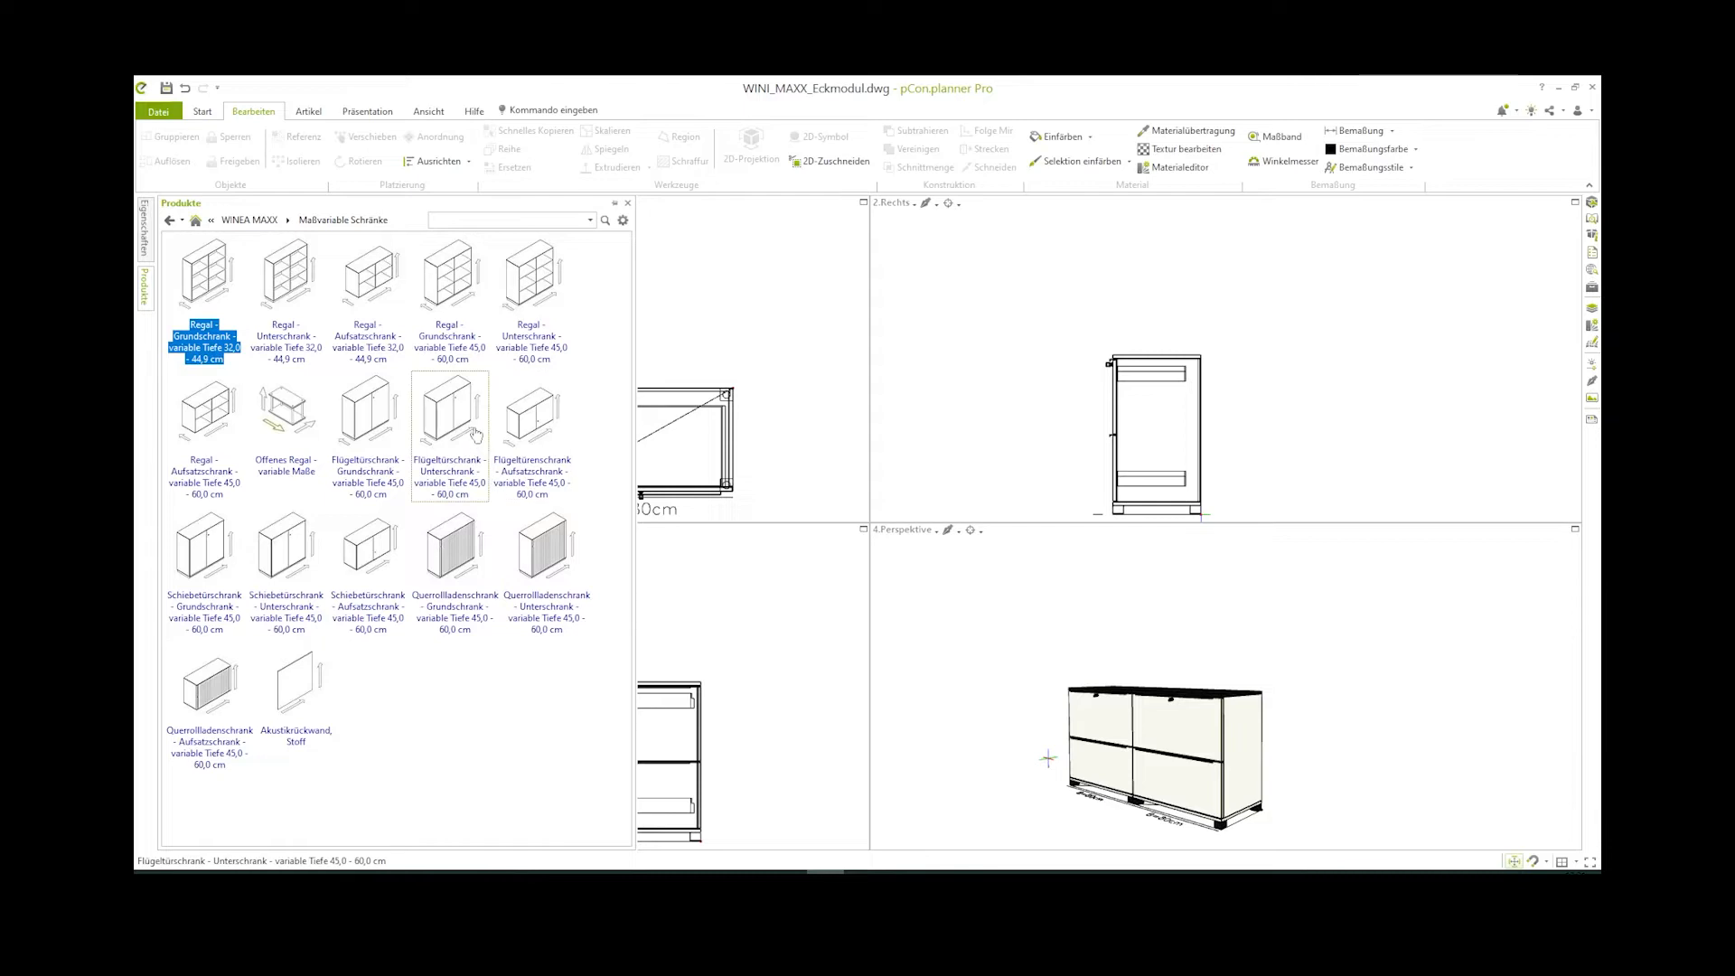
pyautogui.click(525, 341)
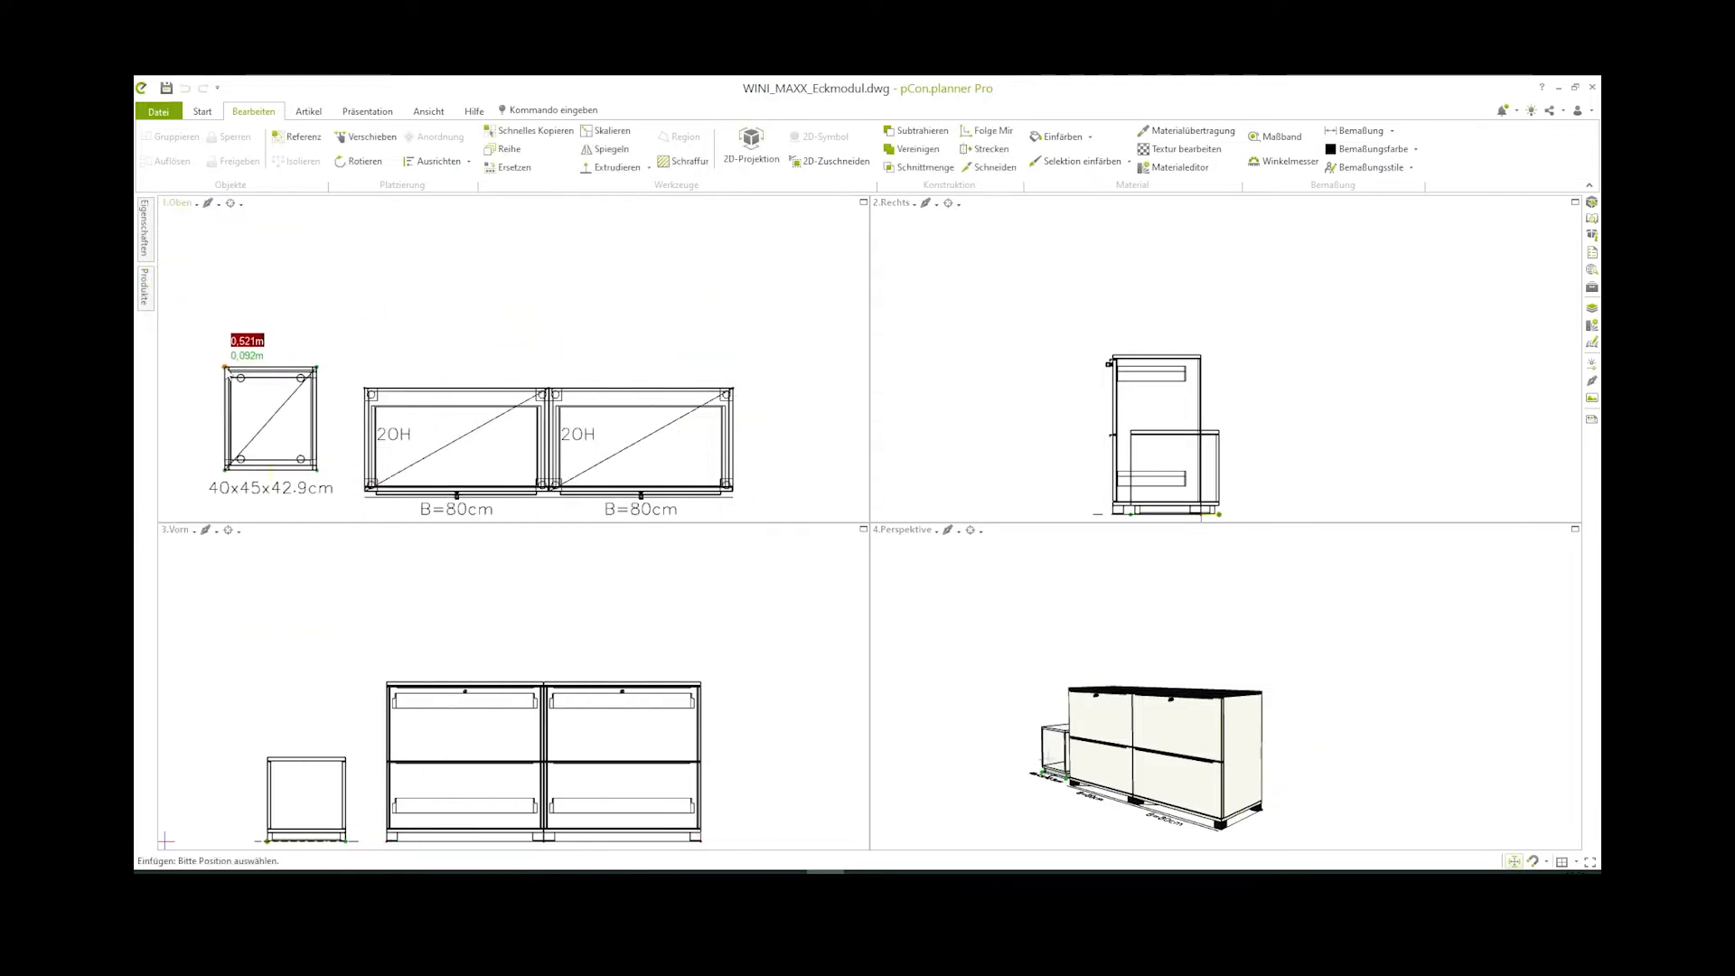
pyautogui.click(239, 357)
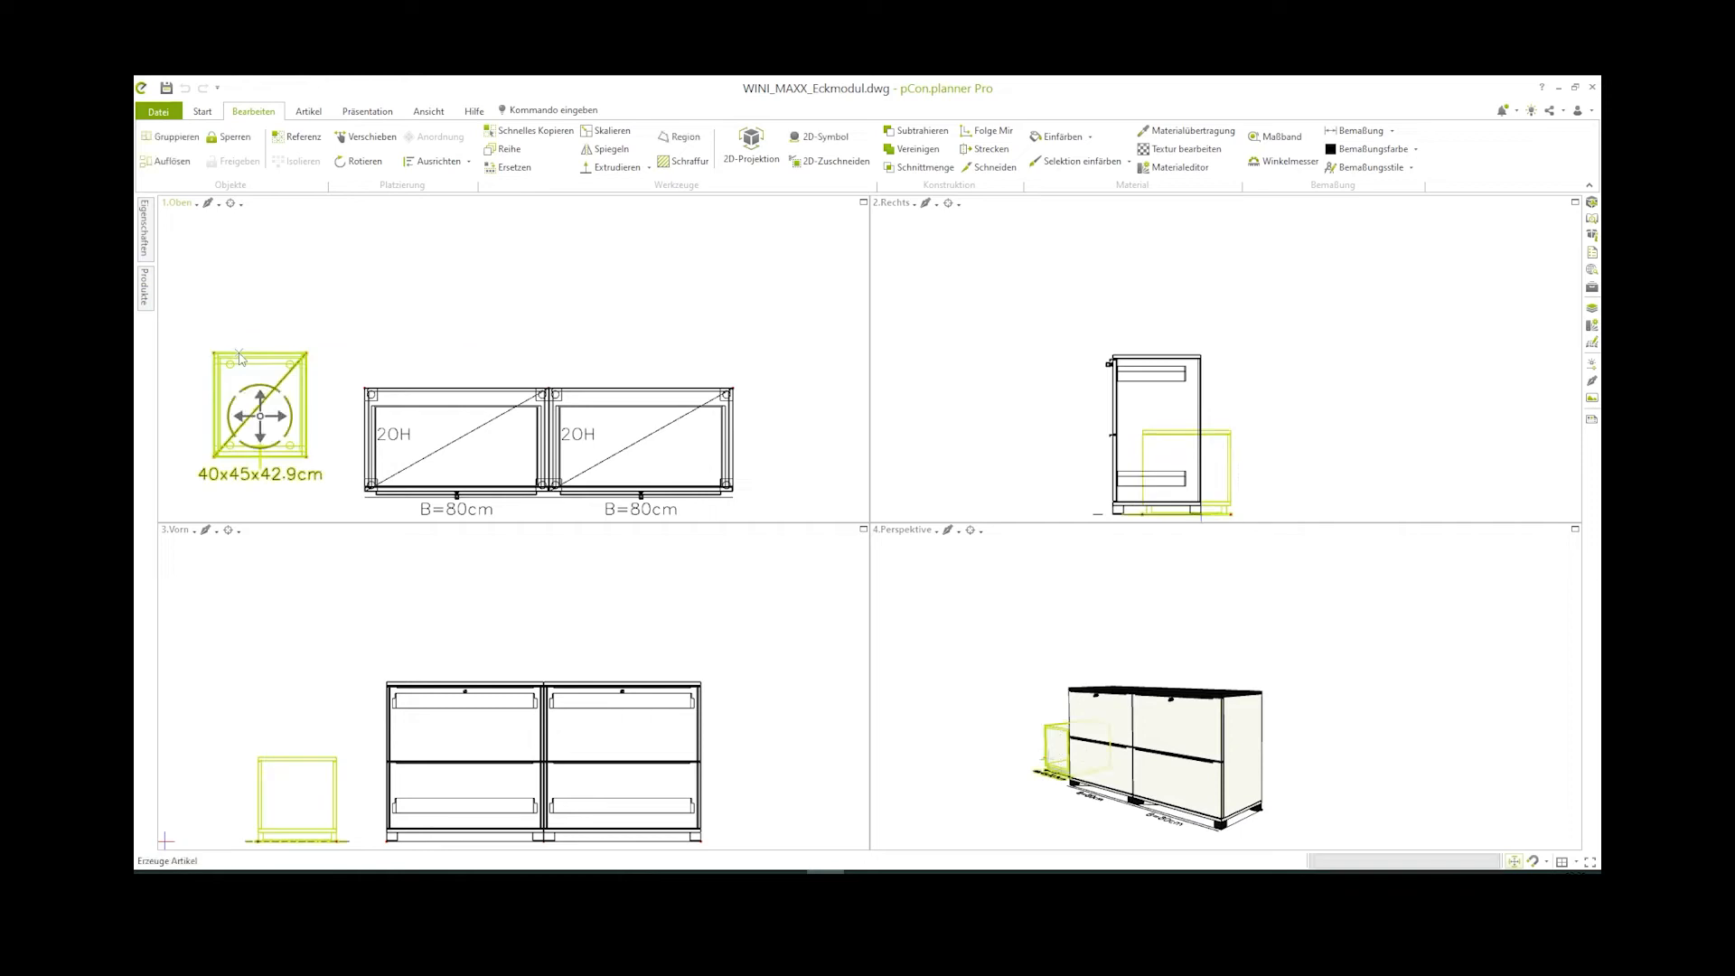
# Set the shelf unit's width to 45 cm and its base to Gestell
pyautogui.click(145, 234)
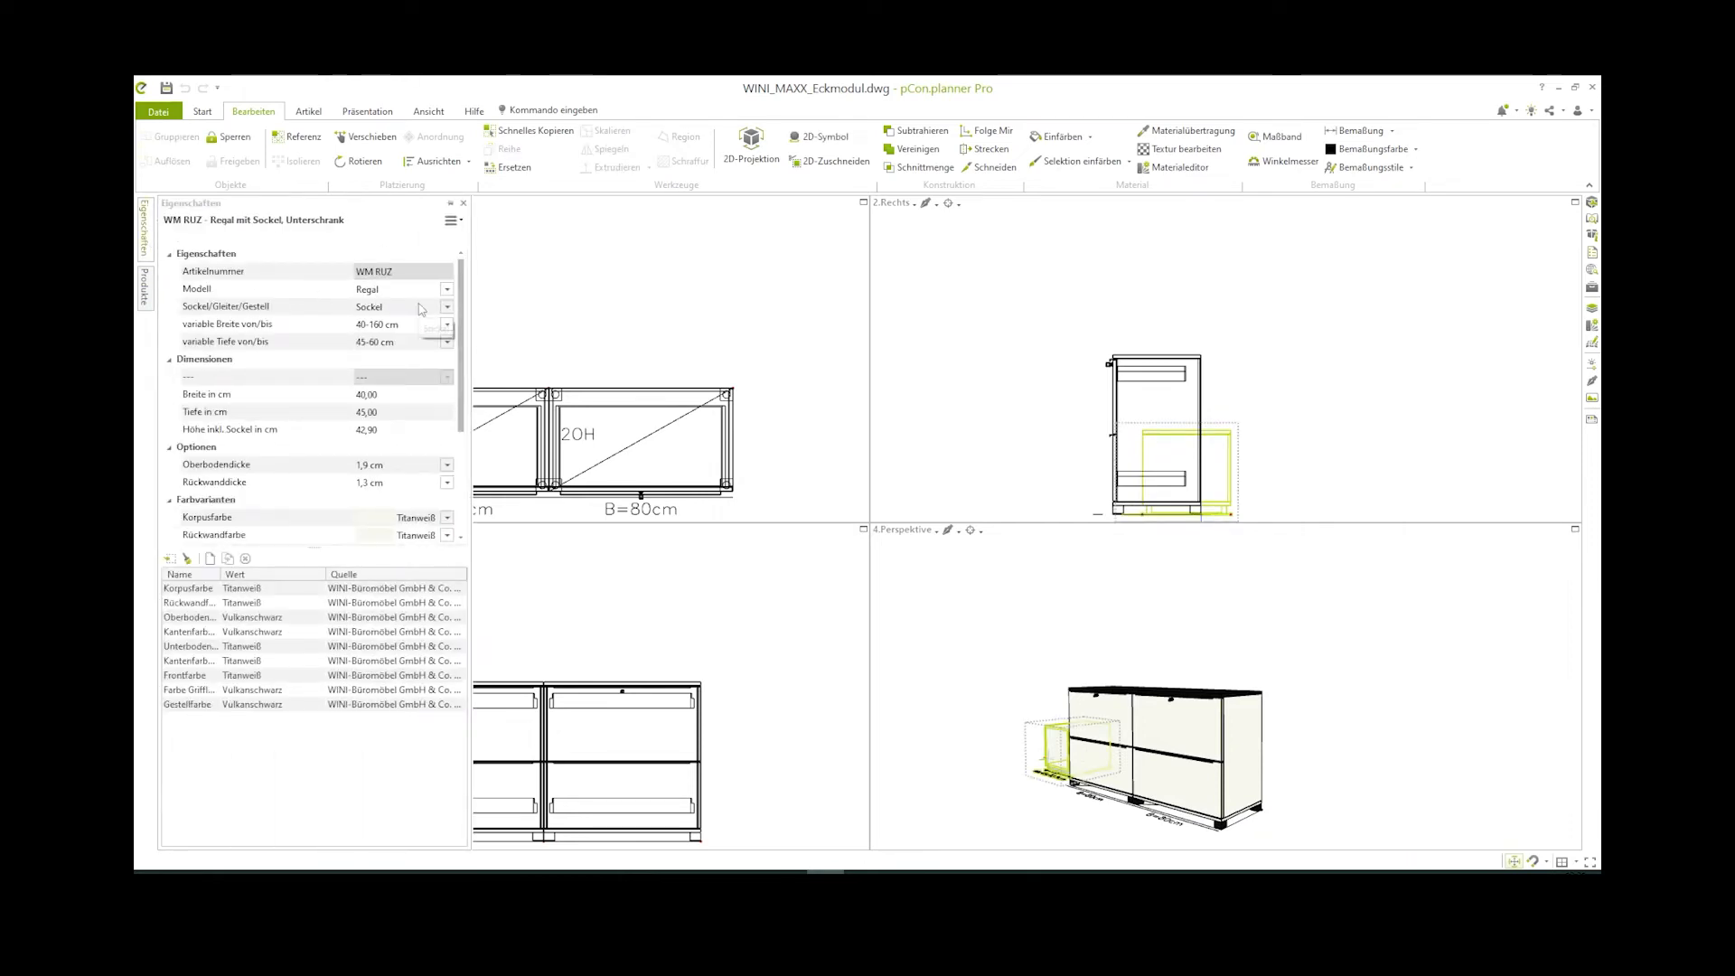
pyautogui.click(421, 394)
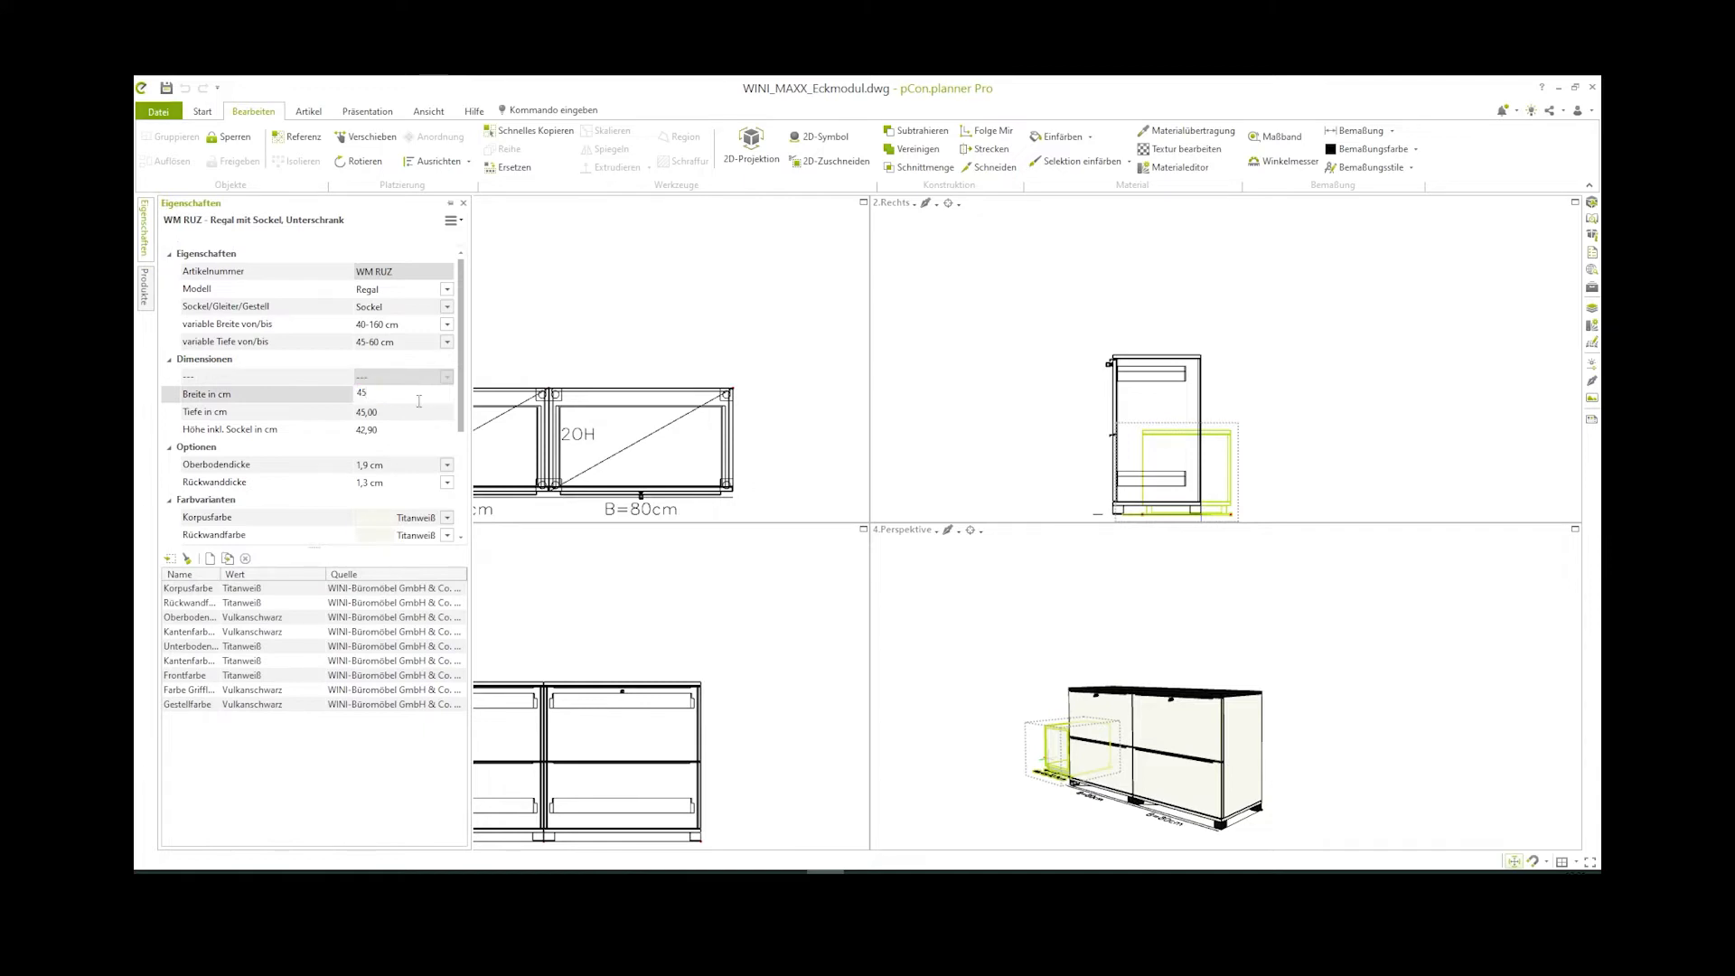
pyautogui.write('45')
pyautogui.press('Return')
pyautogui.click(434, 307)
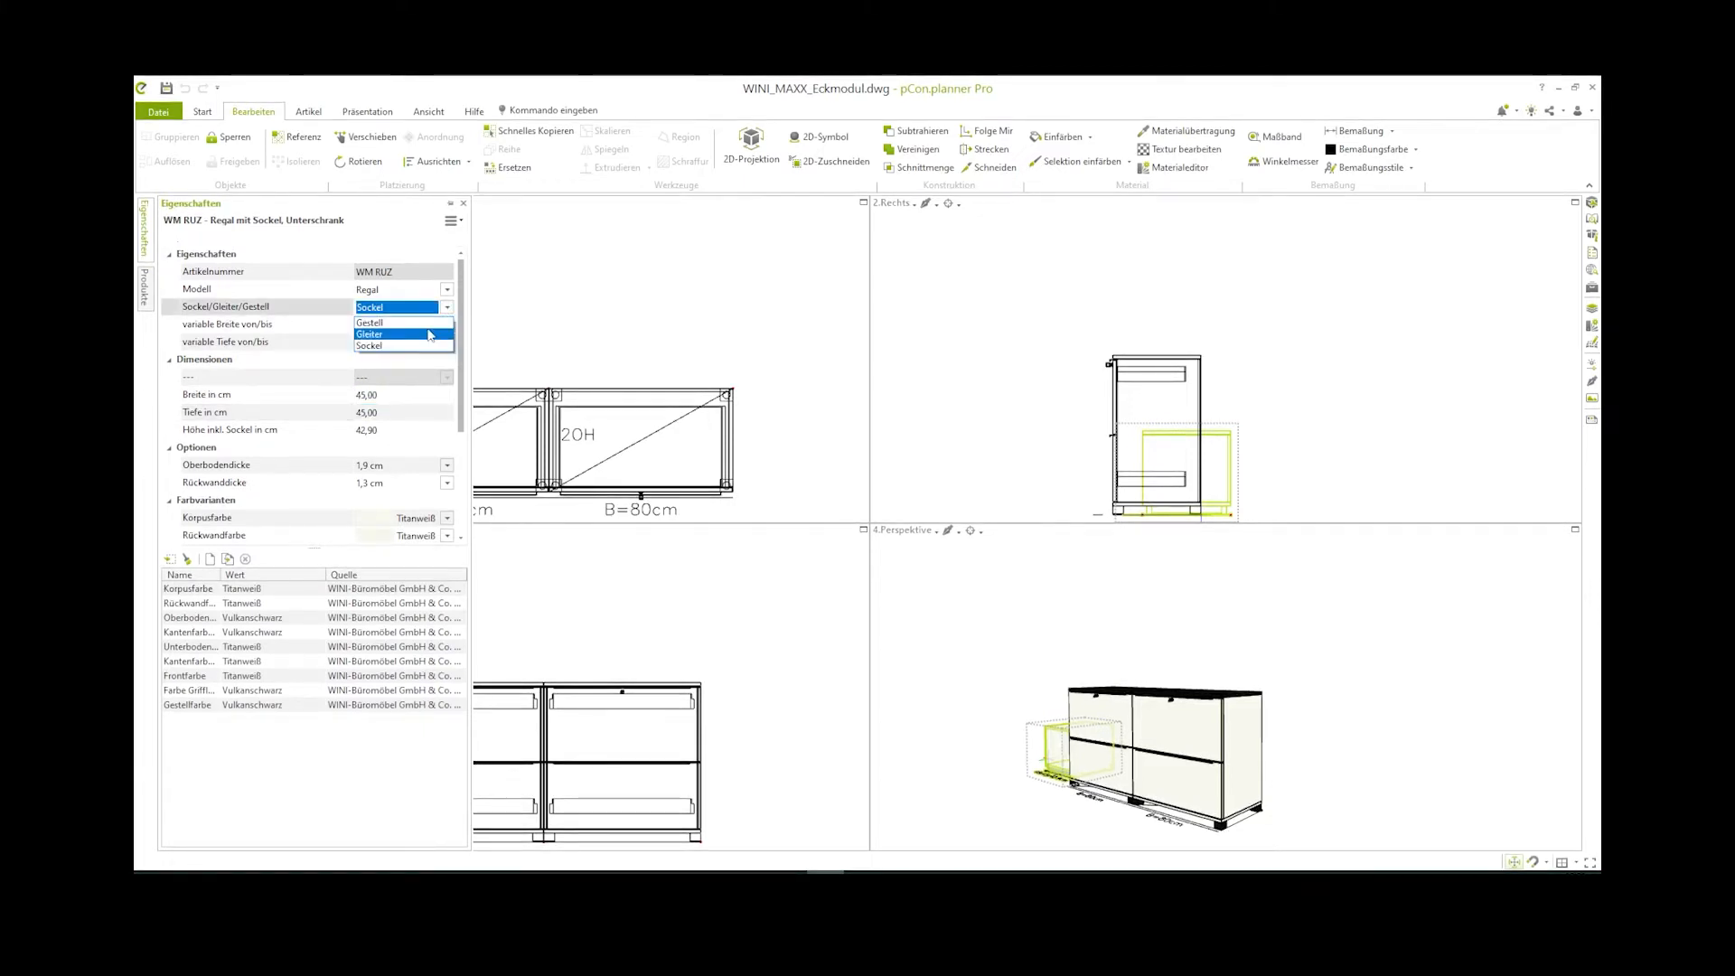
pyautogui.click(398, 322)
# Set the shelf unit's Oberboden, Oberboden edge and Gestell colours to Vulkanschwarz
pyautogui.scroll(-2, 425, 375)
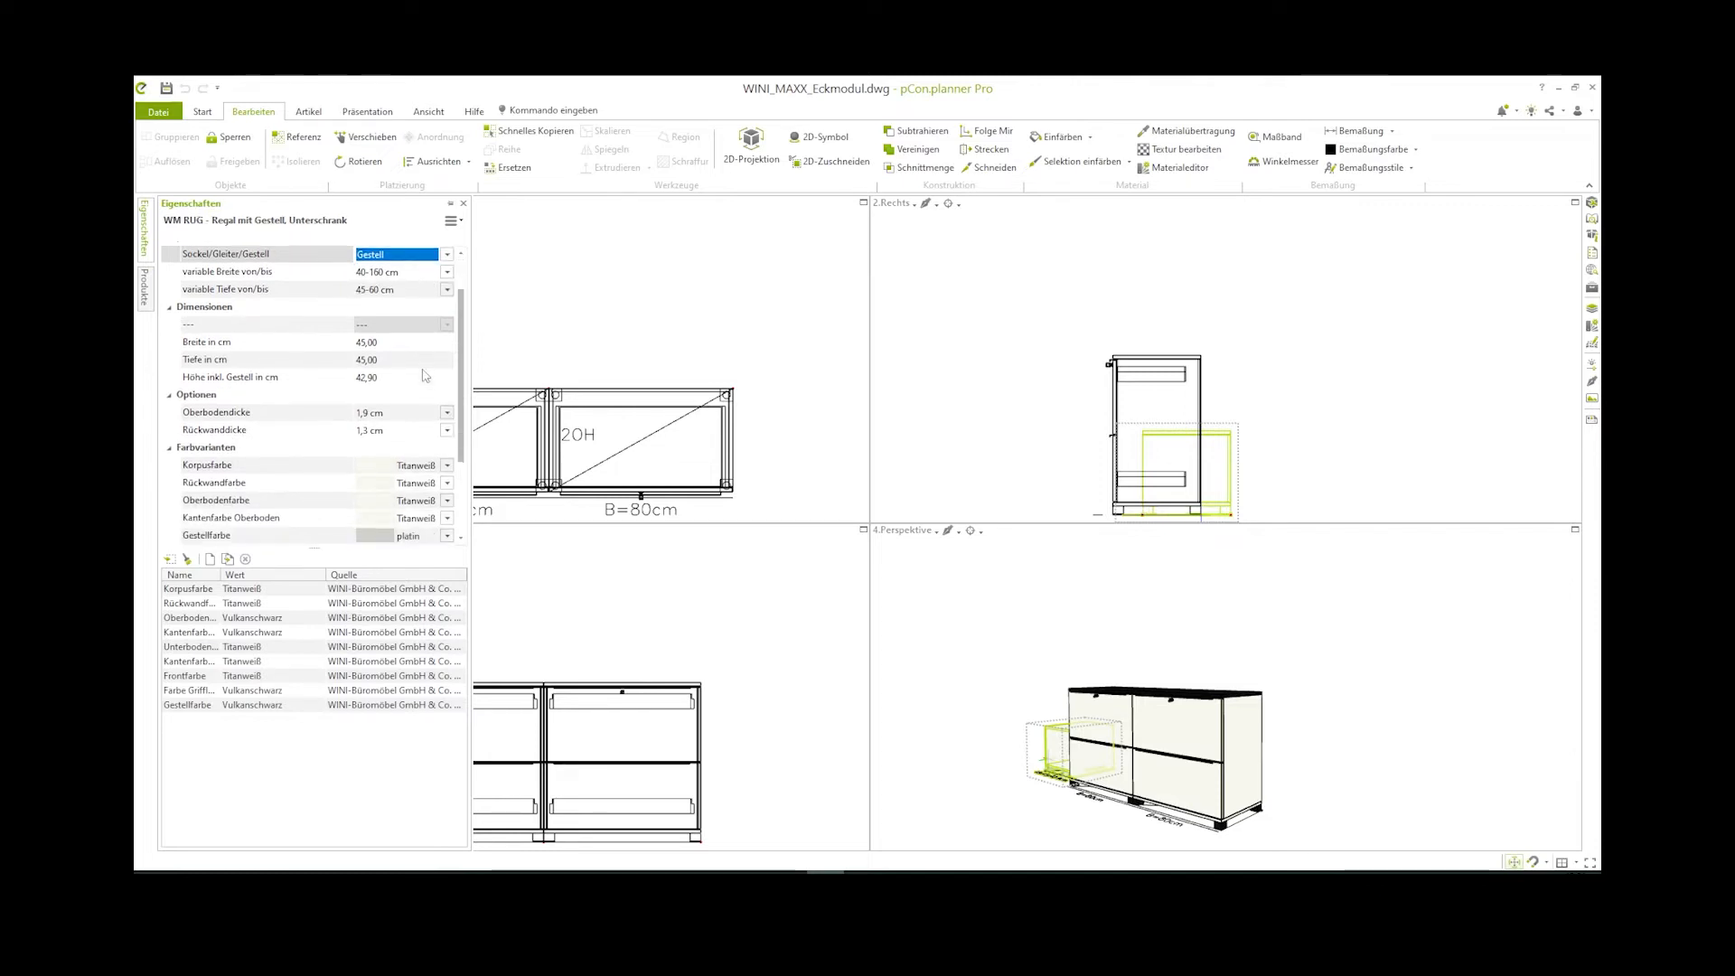
pyautogui.scroll(-1, 425, 375)
pyautogui.click(425, 521)
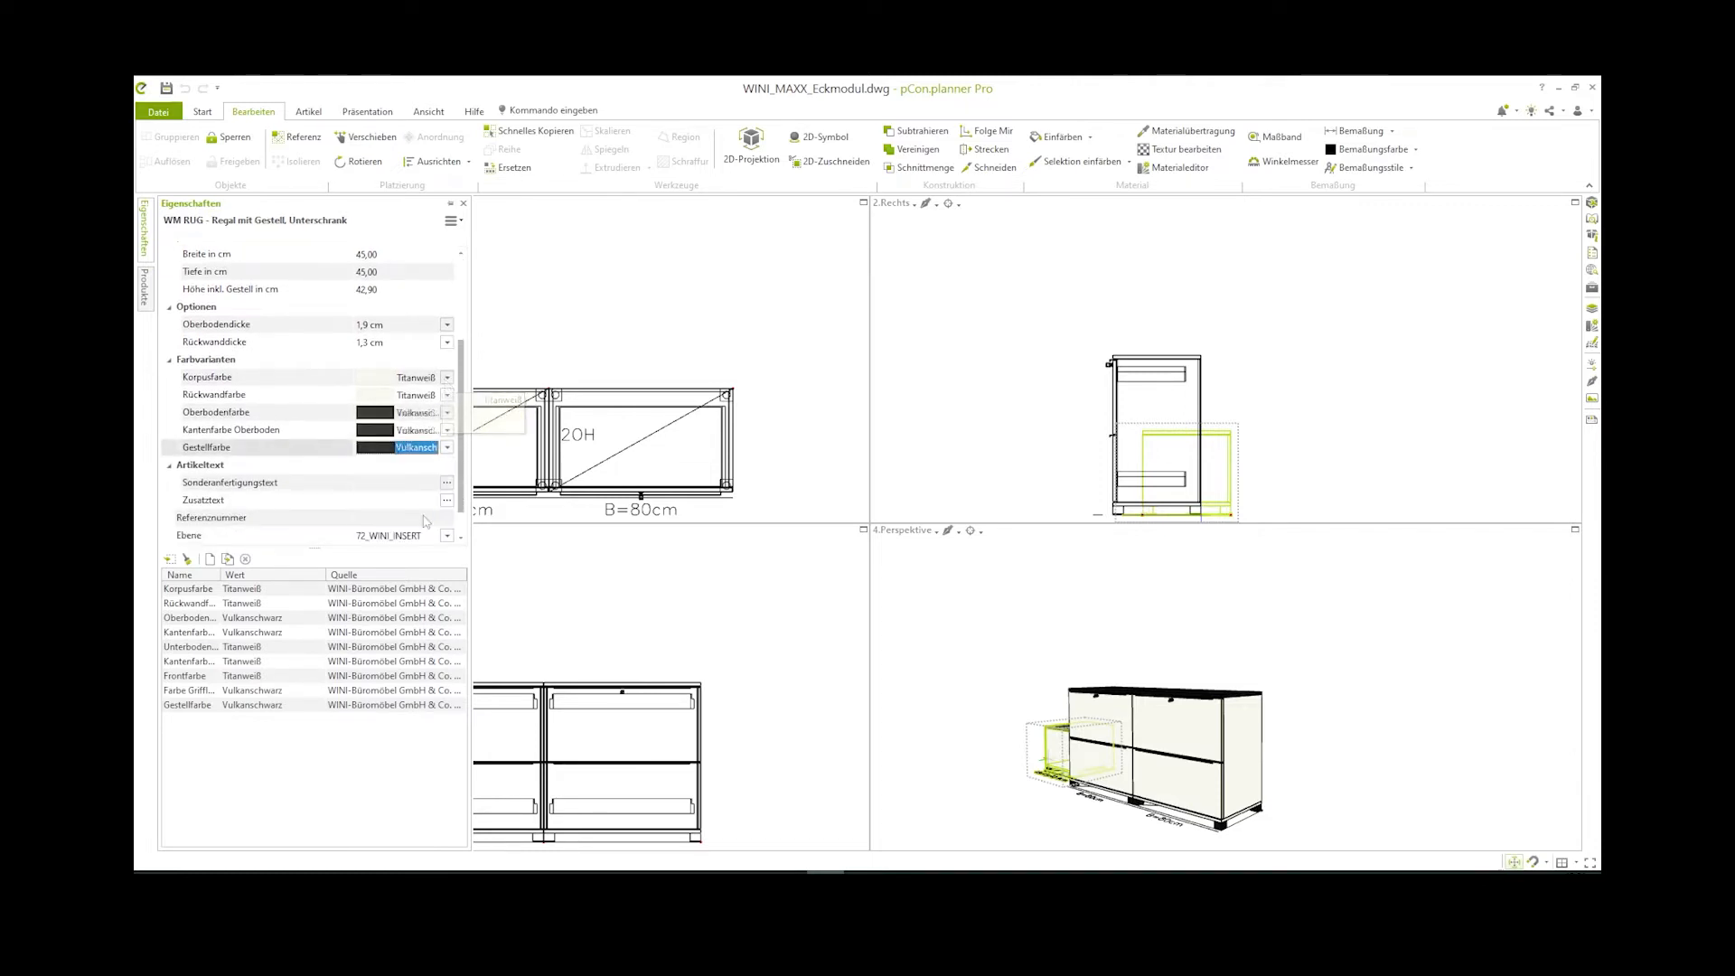
pyautogui.click(565, 332)
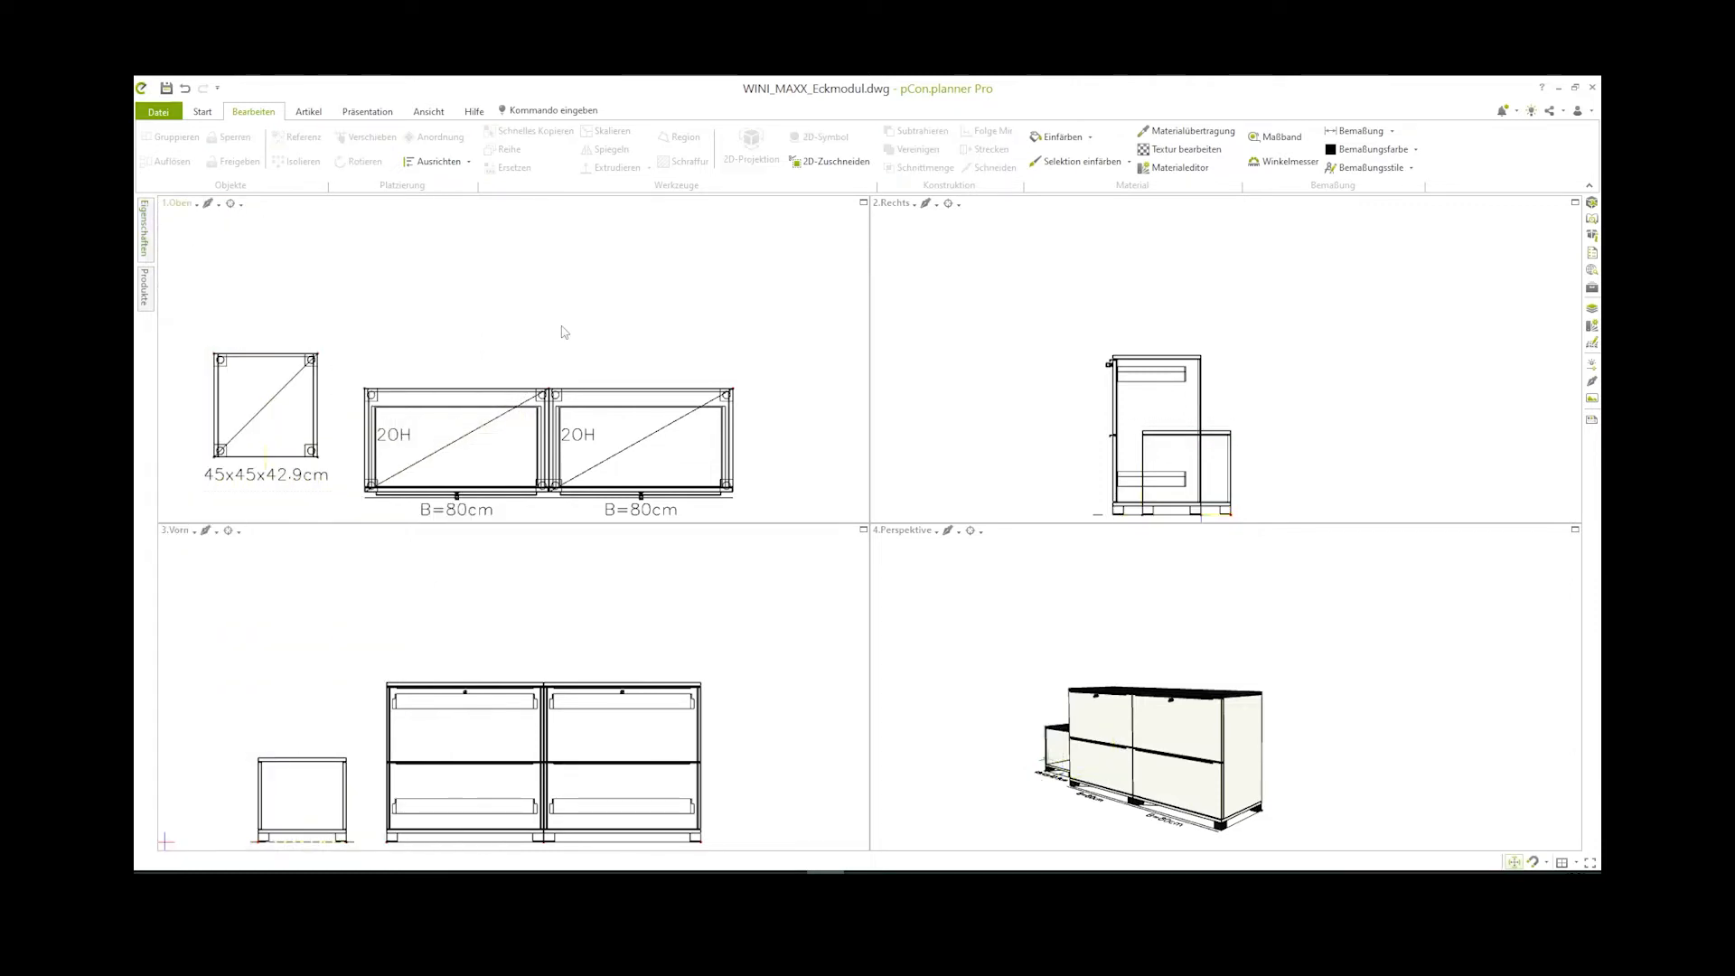
# Move the shelf unit flush against the left end of the cabinet row and place a copy at the right end
pyautogui.click(320, 360)
pyautogui.moveTo(328, 356); pyautogui.dragTo(366, 391)
pyautogui.click(276, 135)
pyautogui.click(268, 395)
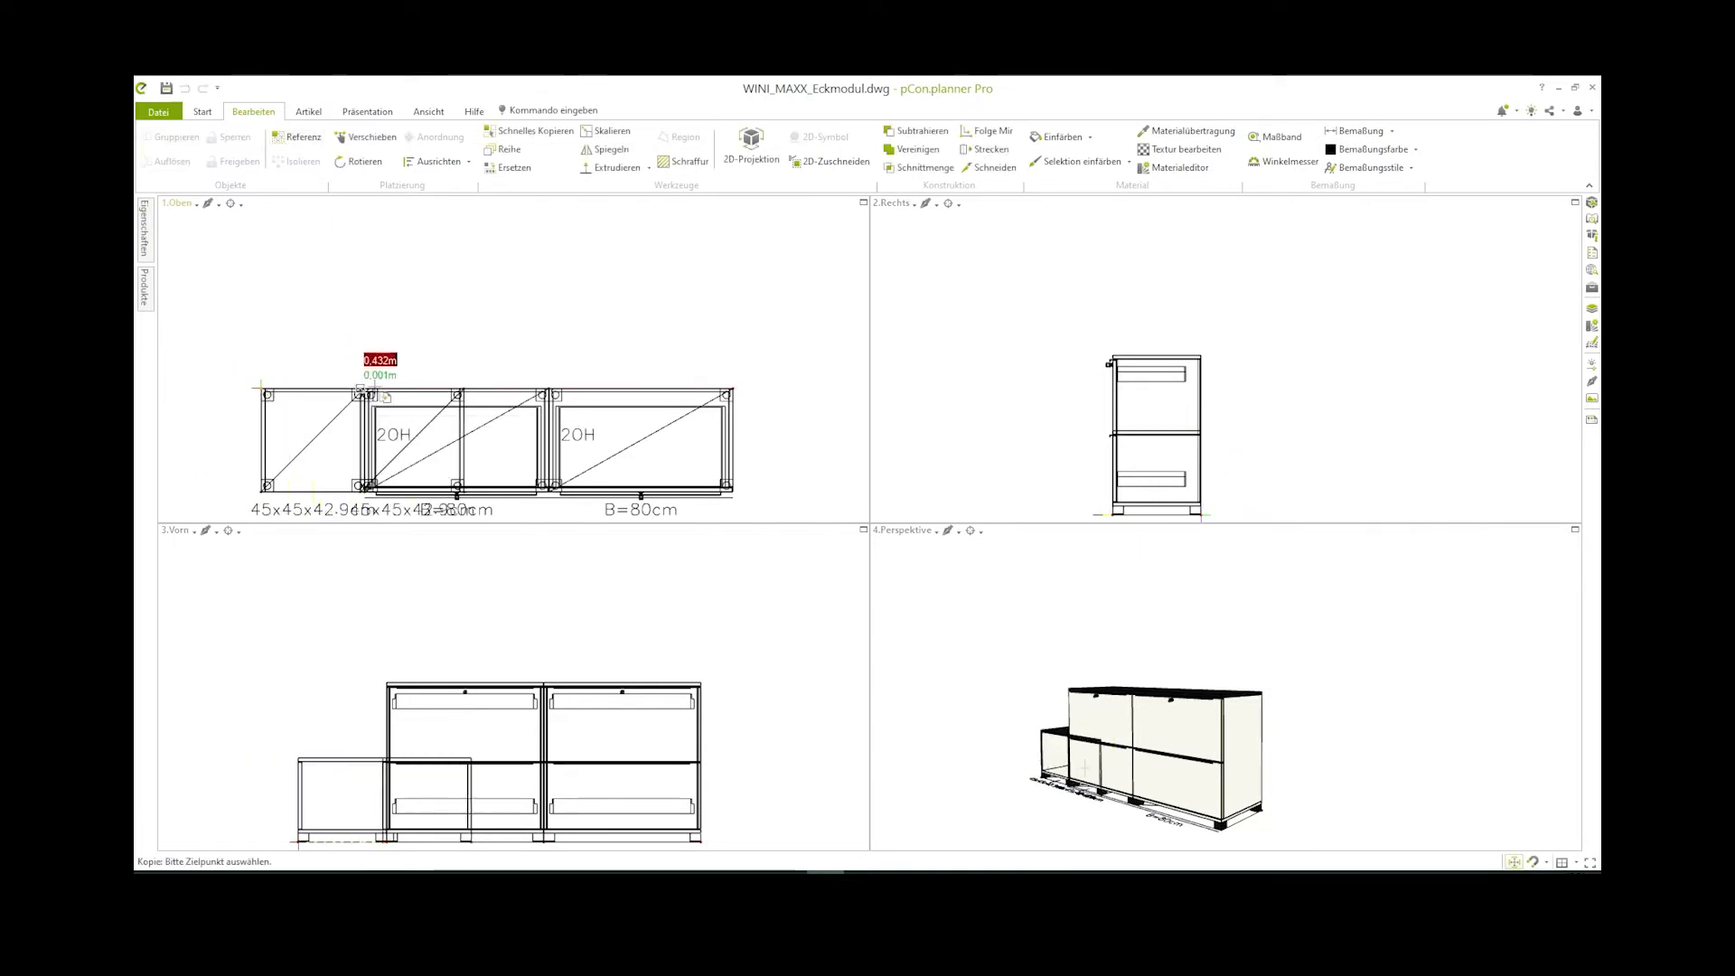
pyautogui.click(735, 392)
pyautogui.click(748, 351)
pyautogui.moveTo(738, 350); pyautogui.dragTo(706, 341, button='middle')
# Insert an Offenes Regal - variable Maße on top of the right-hand shelf unit in the perspective view
pyautogui.moveTo(146, 292)
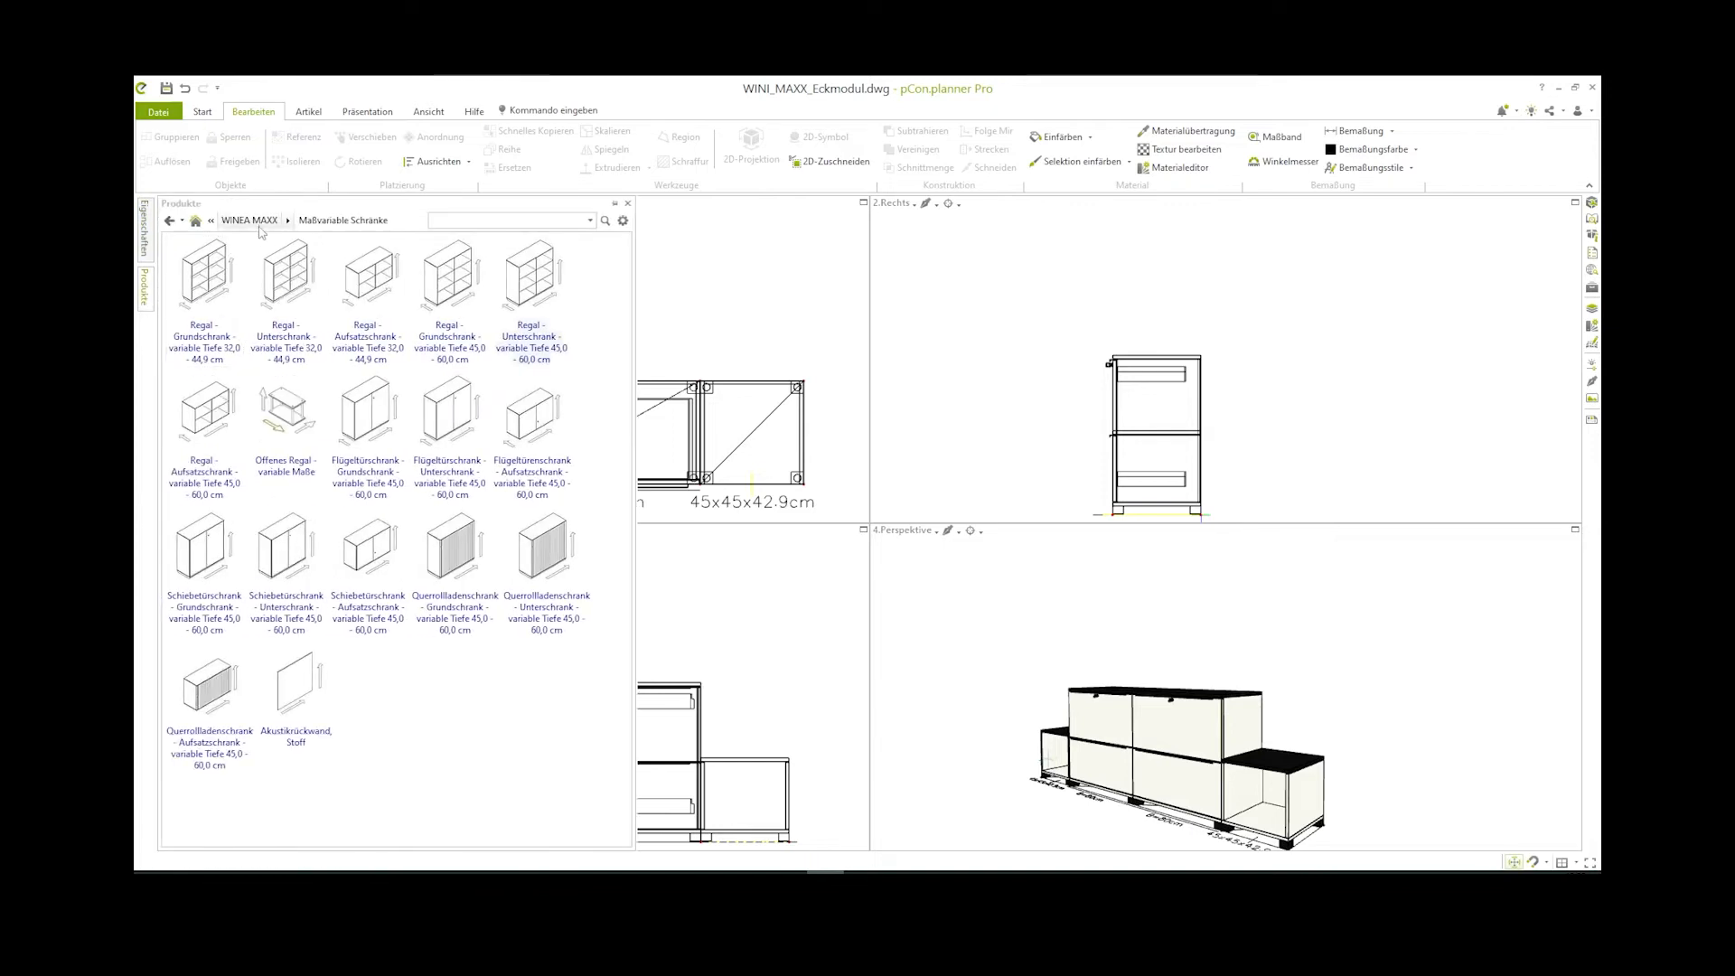
pyautogui.click(300, 423)
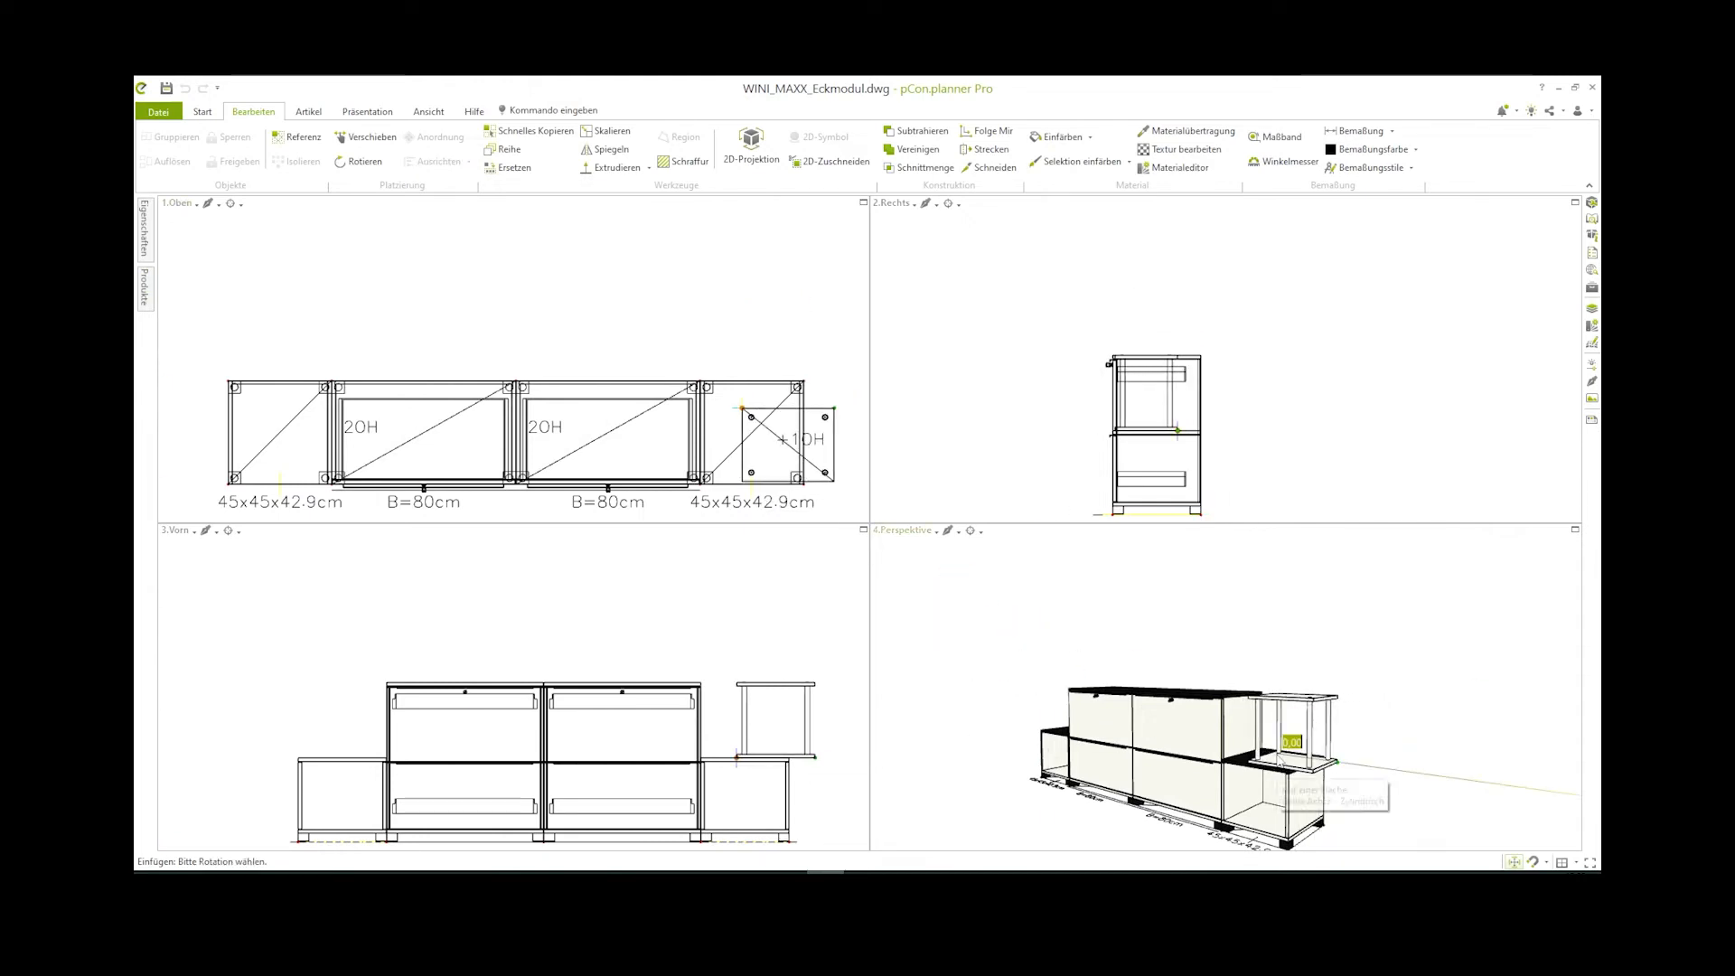
pyautogui.click(1278, 762)
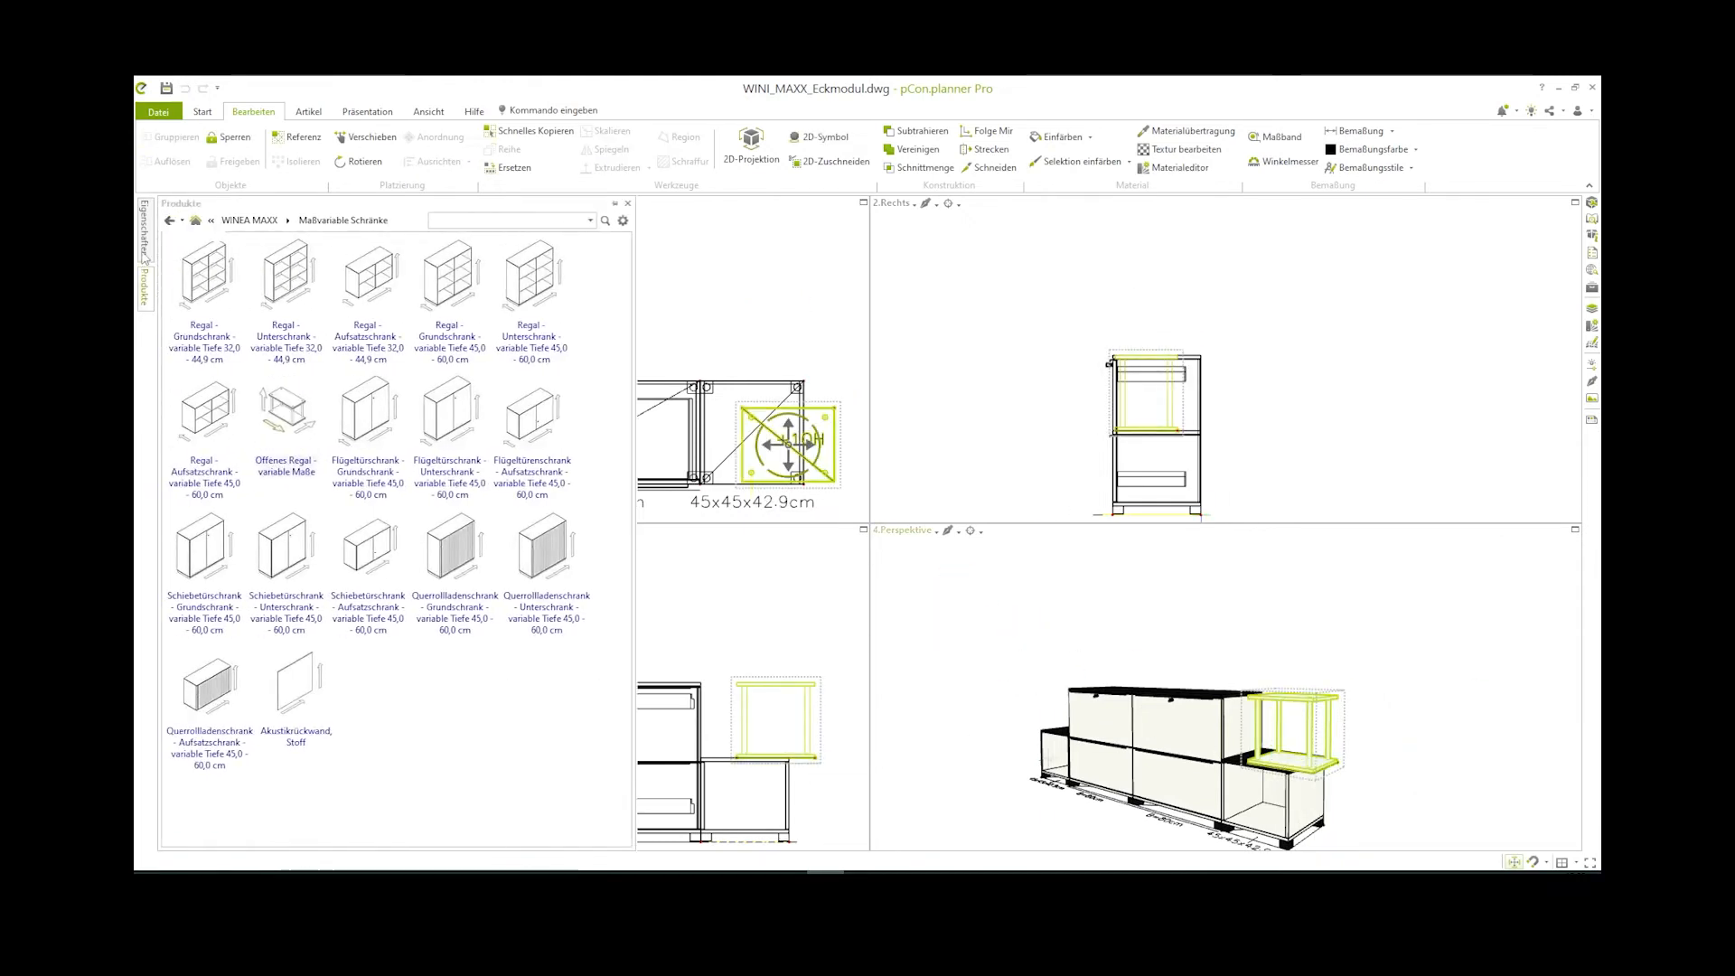
# Apply Vulkanschwarz to all colour variants of the open top shelf and add them to the stored property values
pyautogui.moveTo(148, 256)
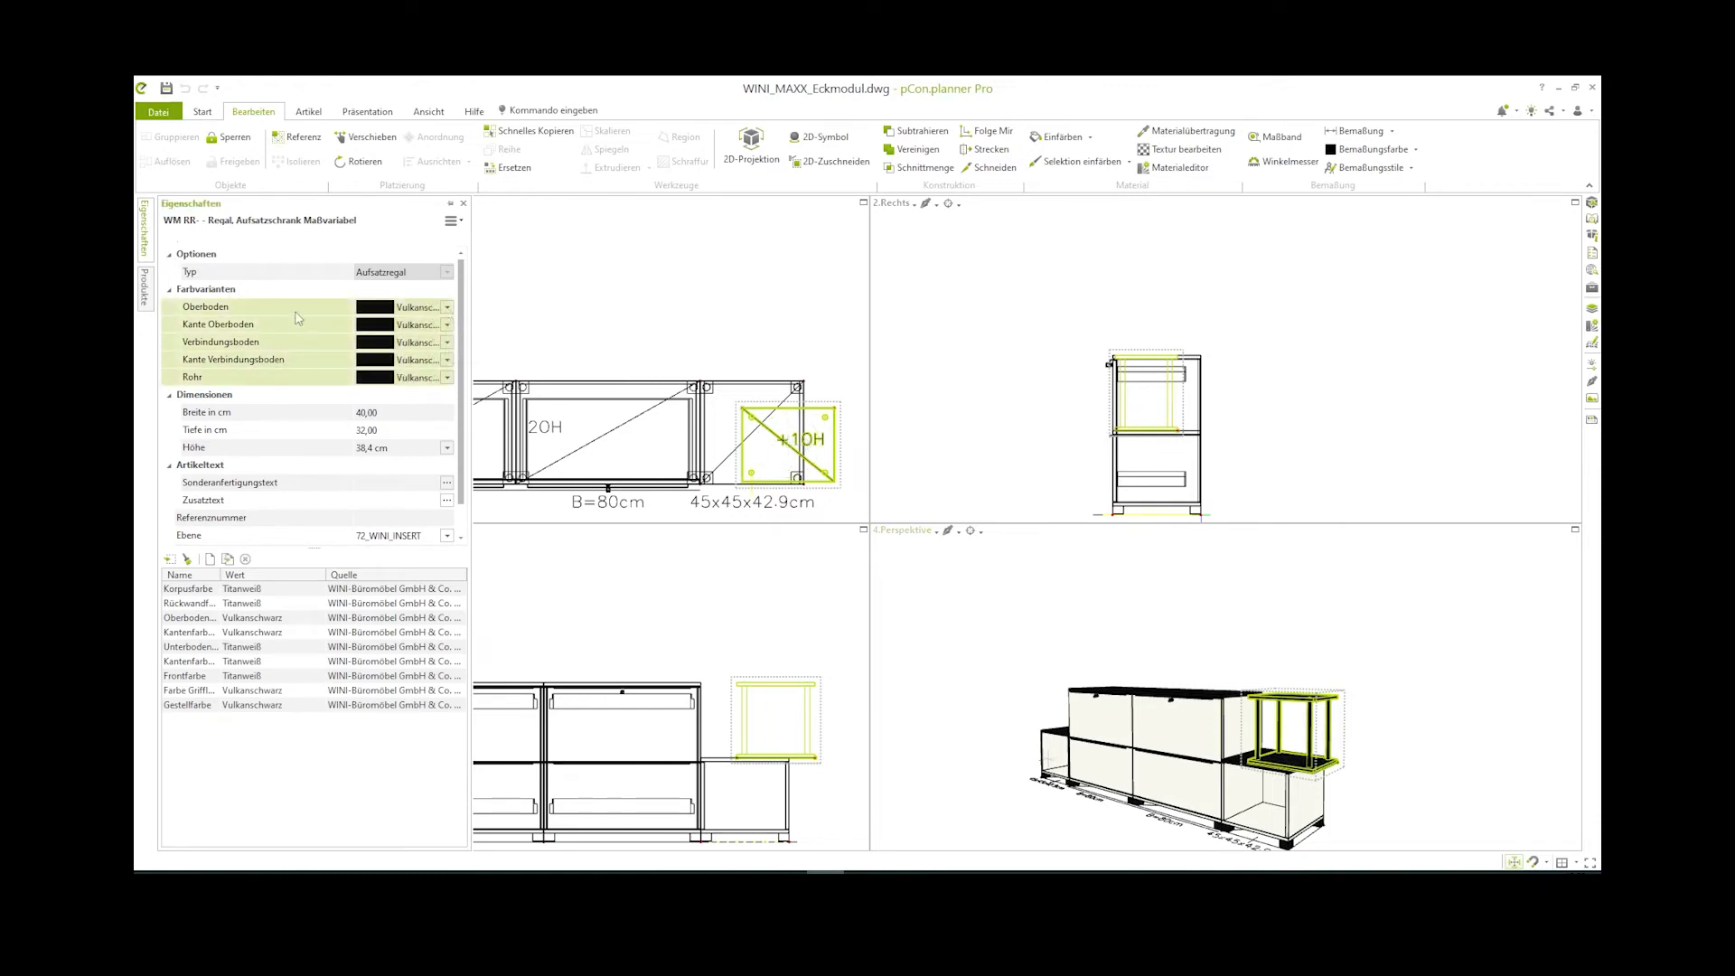
pyautogui.moveTo(295, 314); pyautogui.dragTo(253, 721)
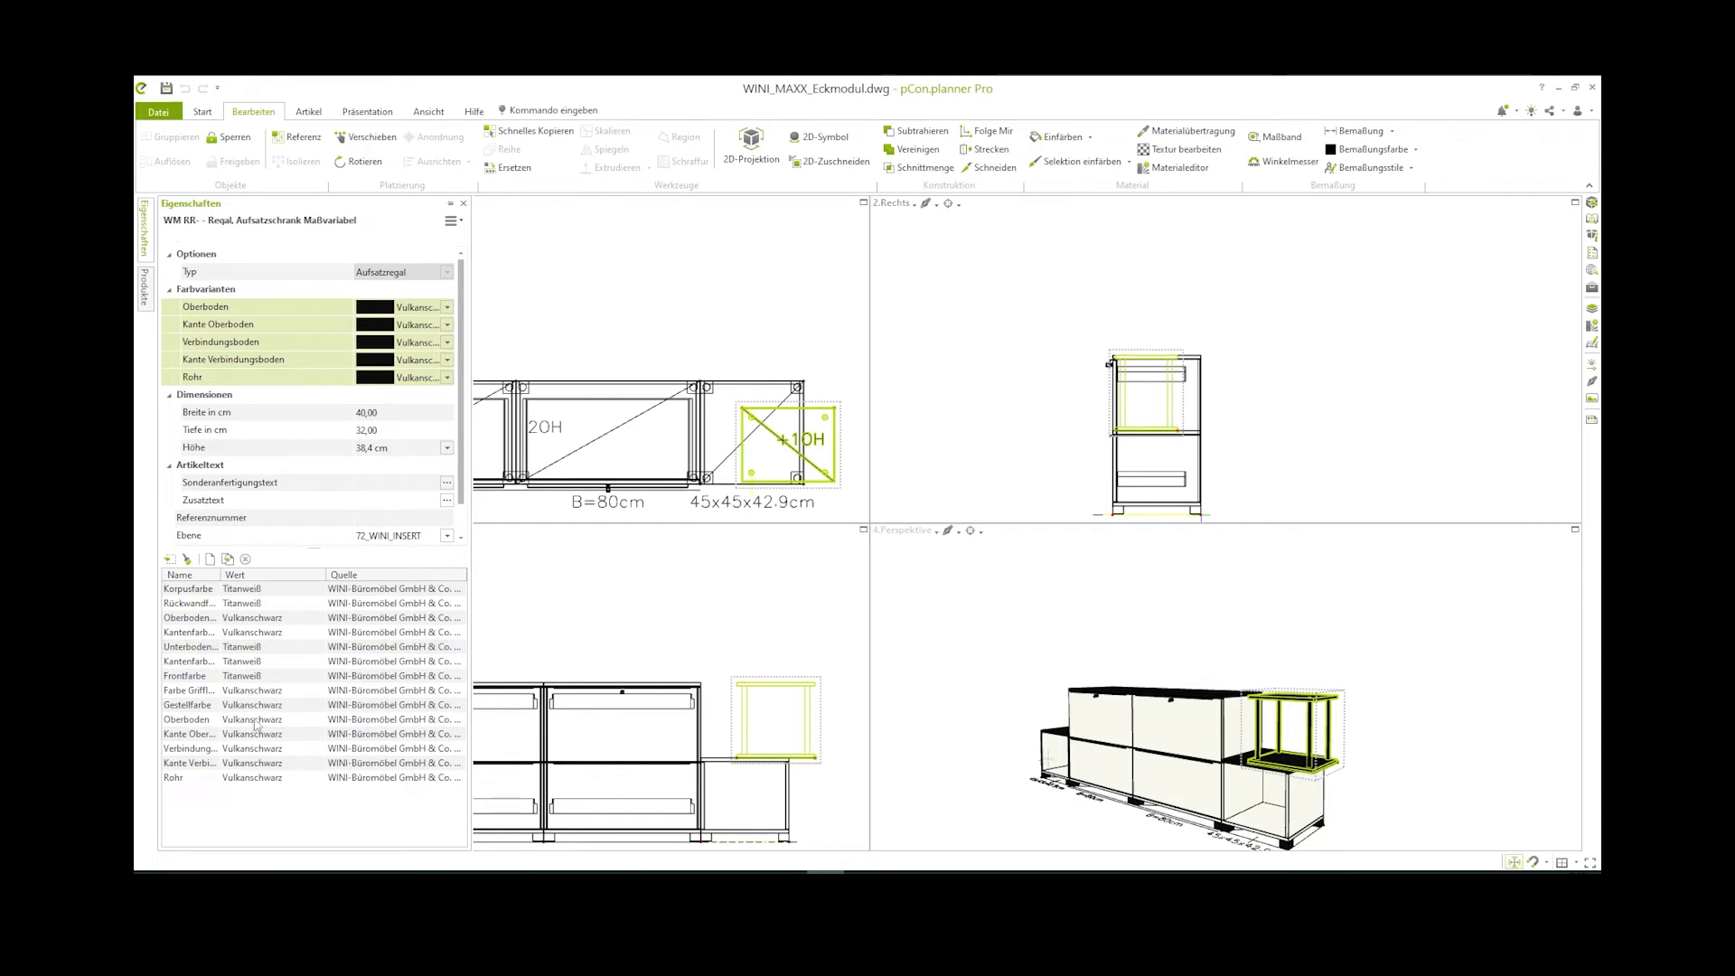
# Set the open top shelf's width and depth to 45 cm each
pyautogui.click(392, 411)
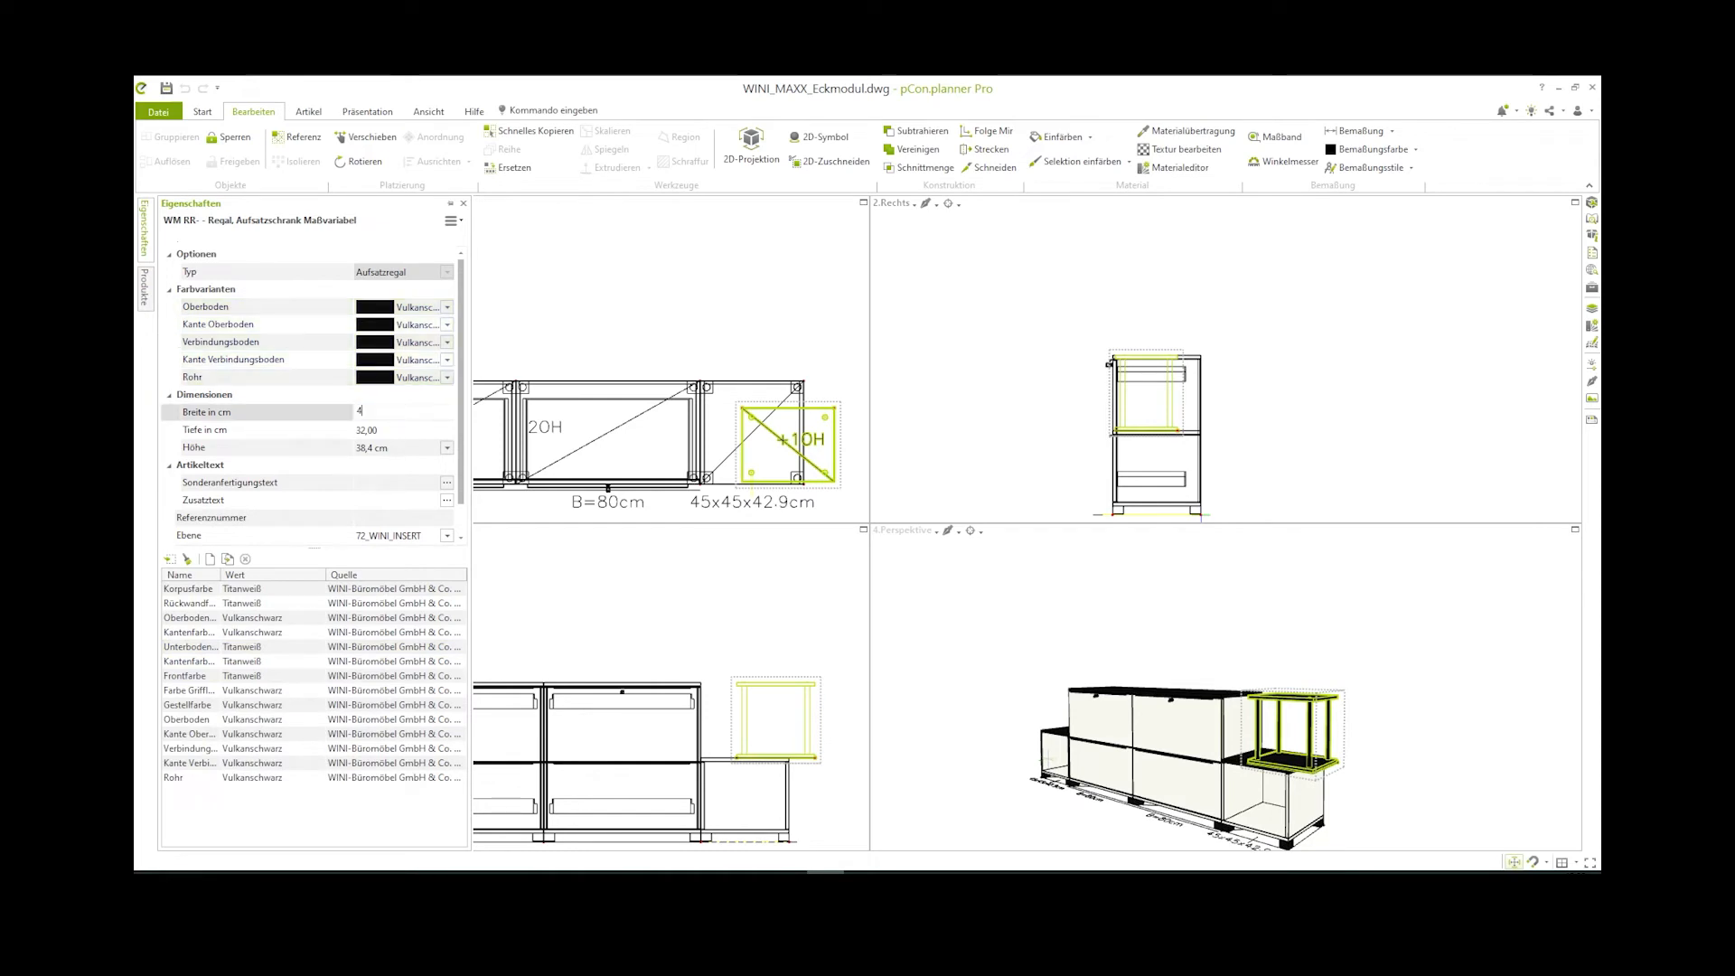
pyautogui.click(388, 430)
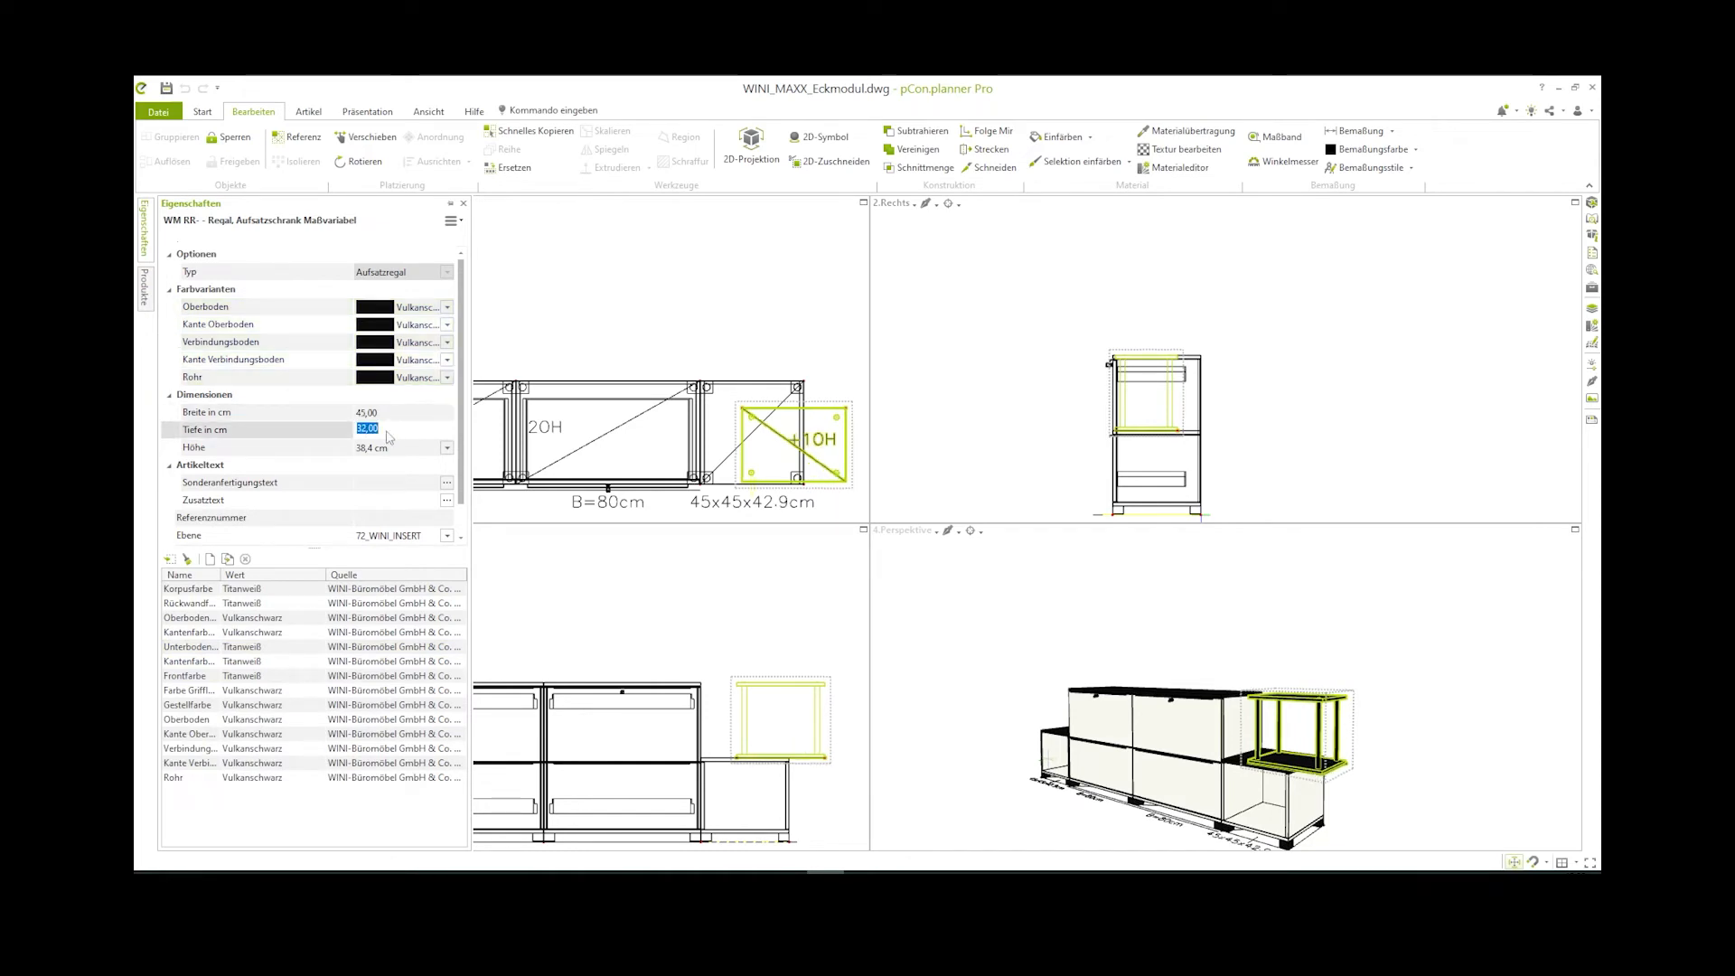
pyautogui.click(408, 413)
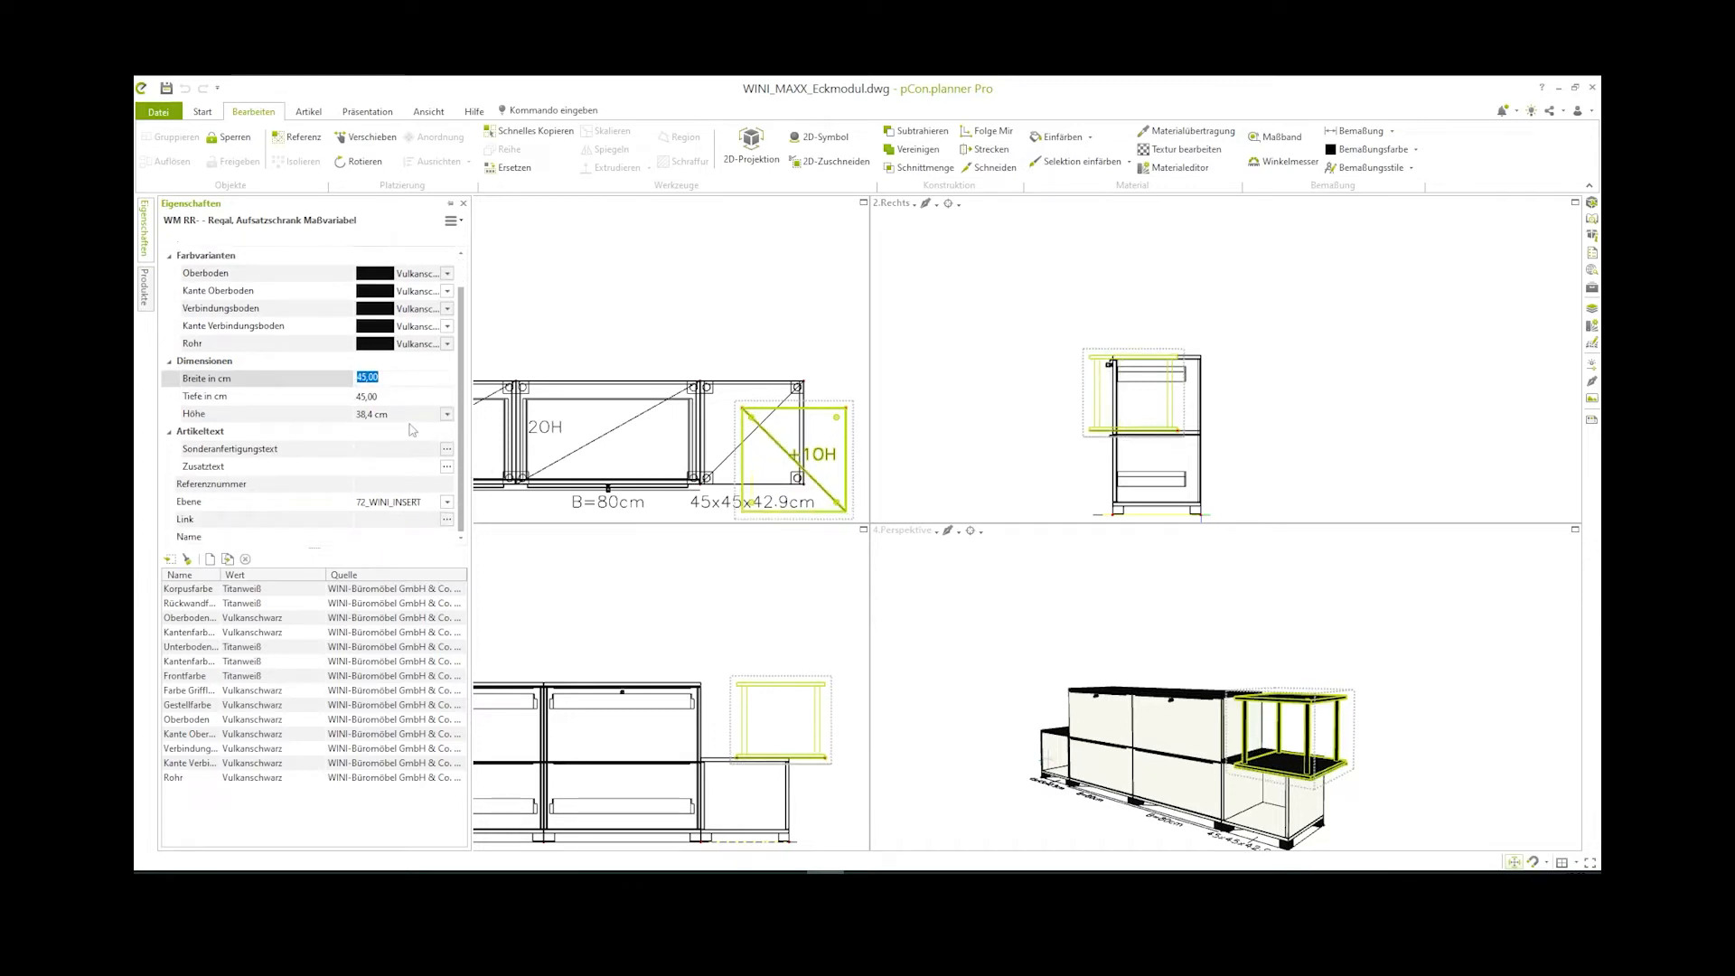
pyautogui.click(604, 310)
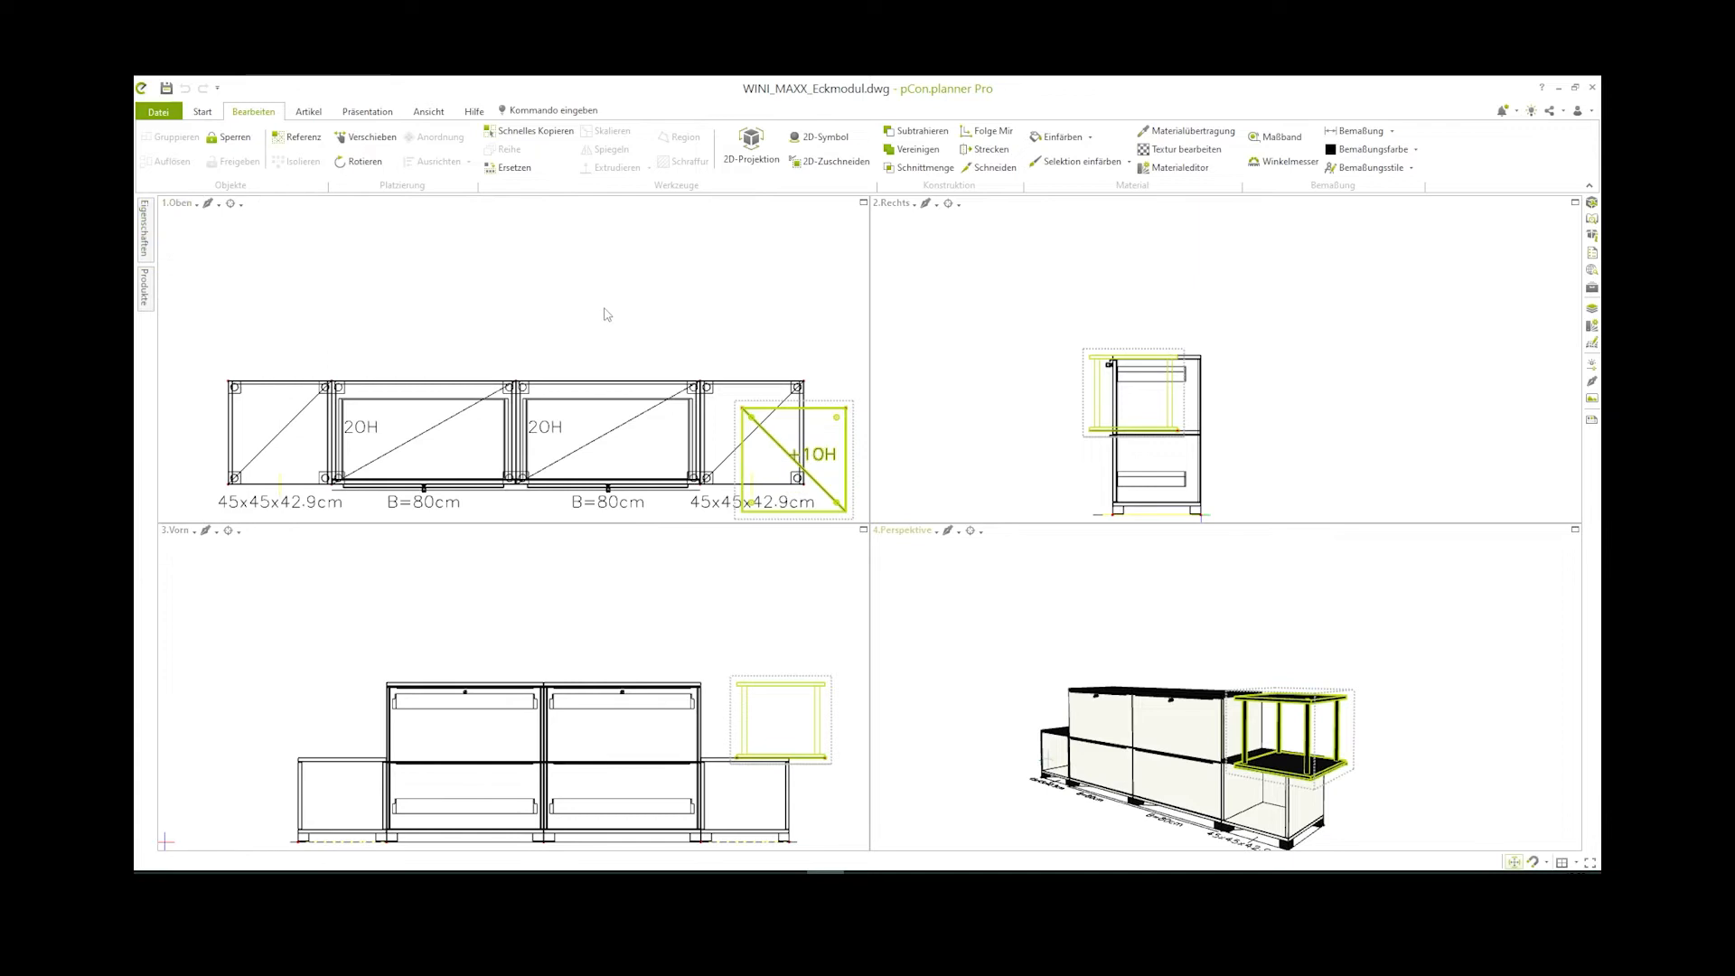
# Align the open top shelf flush on the right-hand shelf unit and copy it by reference points onto the left-hand one
pyautogui.click(848, 417)
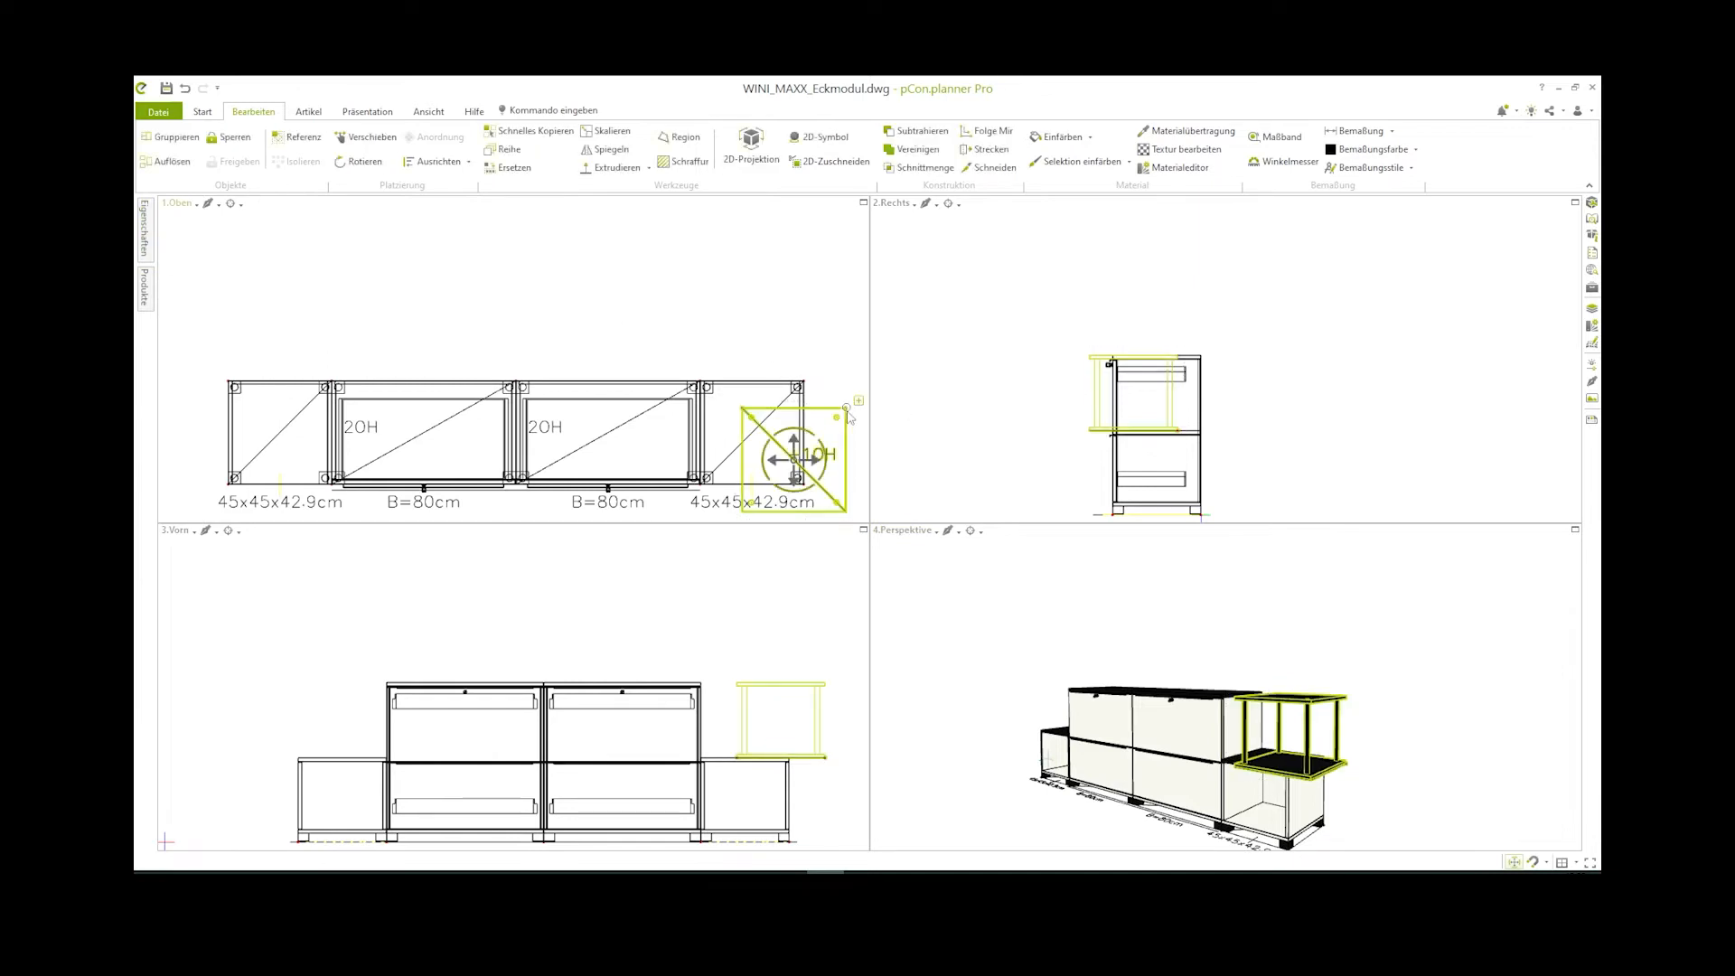
pyautogui.moveTo(849, 417); pyautogui.dragTo(807, 387)
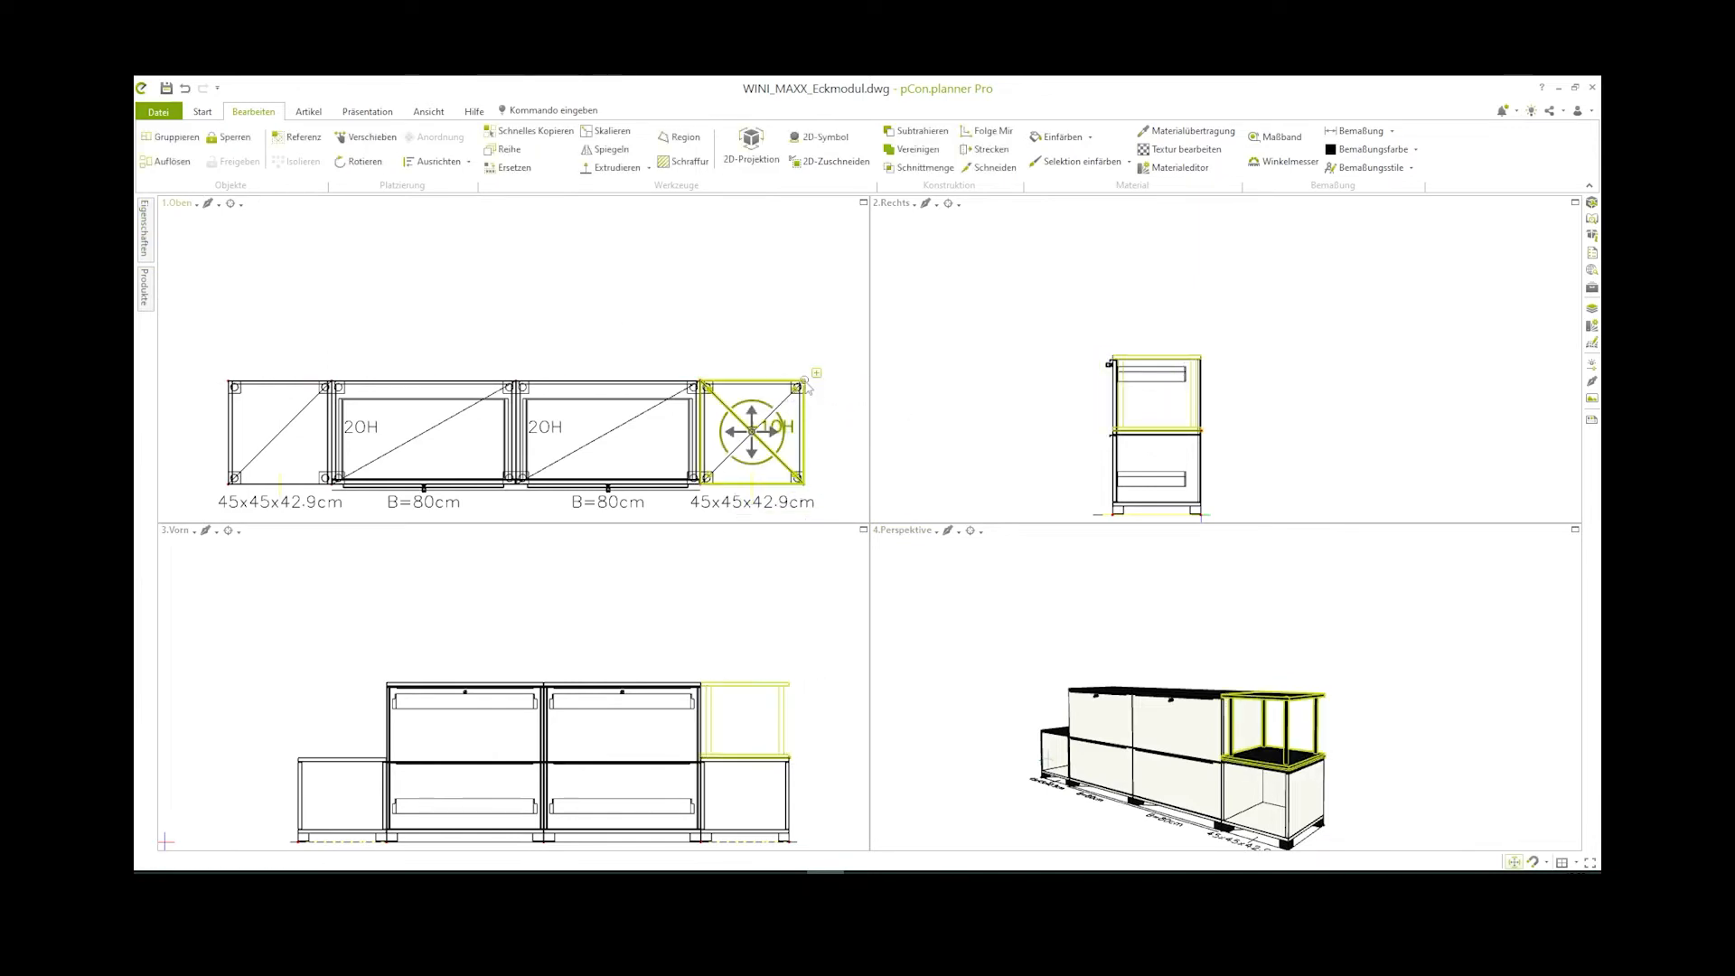
pyautogui.click(299, 138)
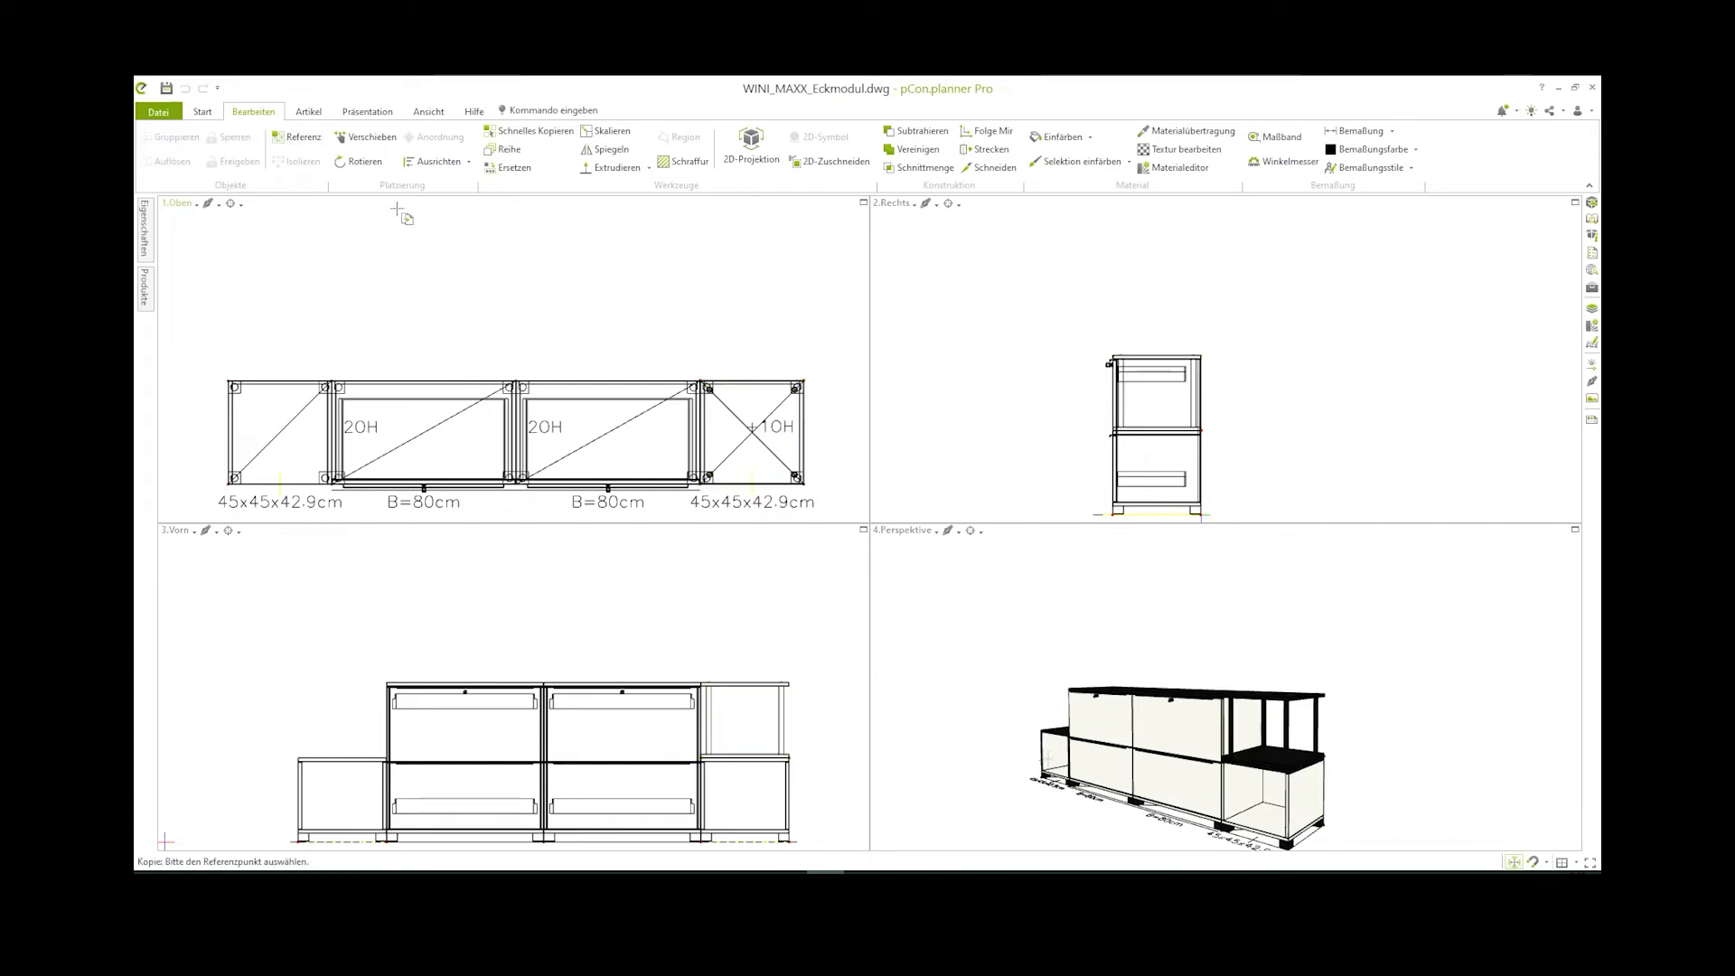
pyautogui.click(704, 383)
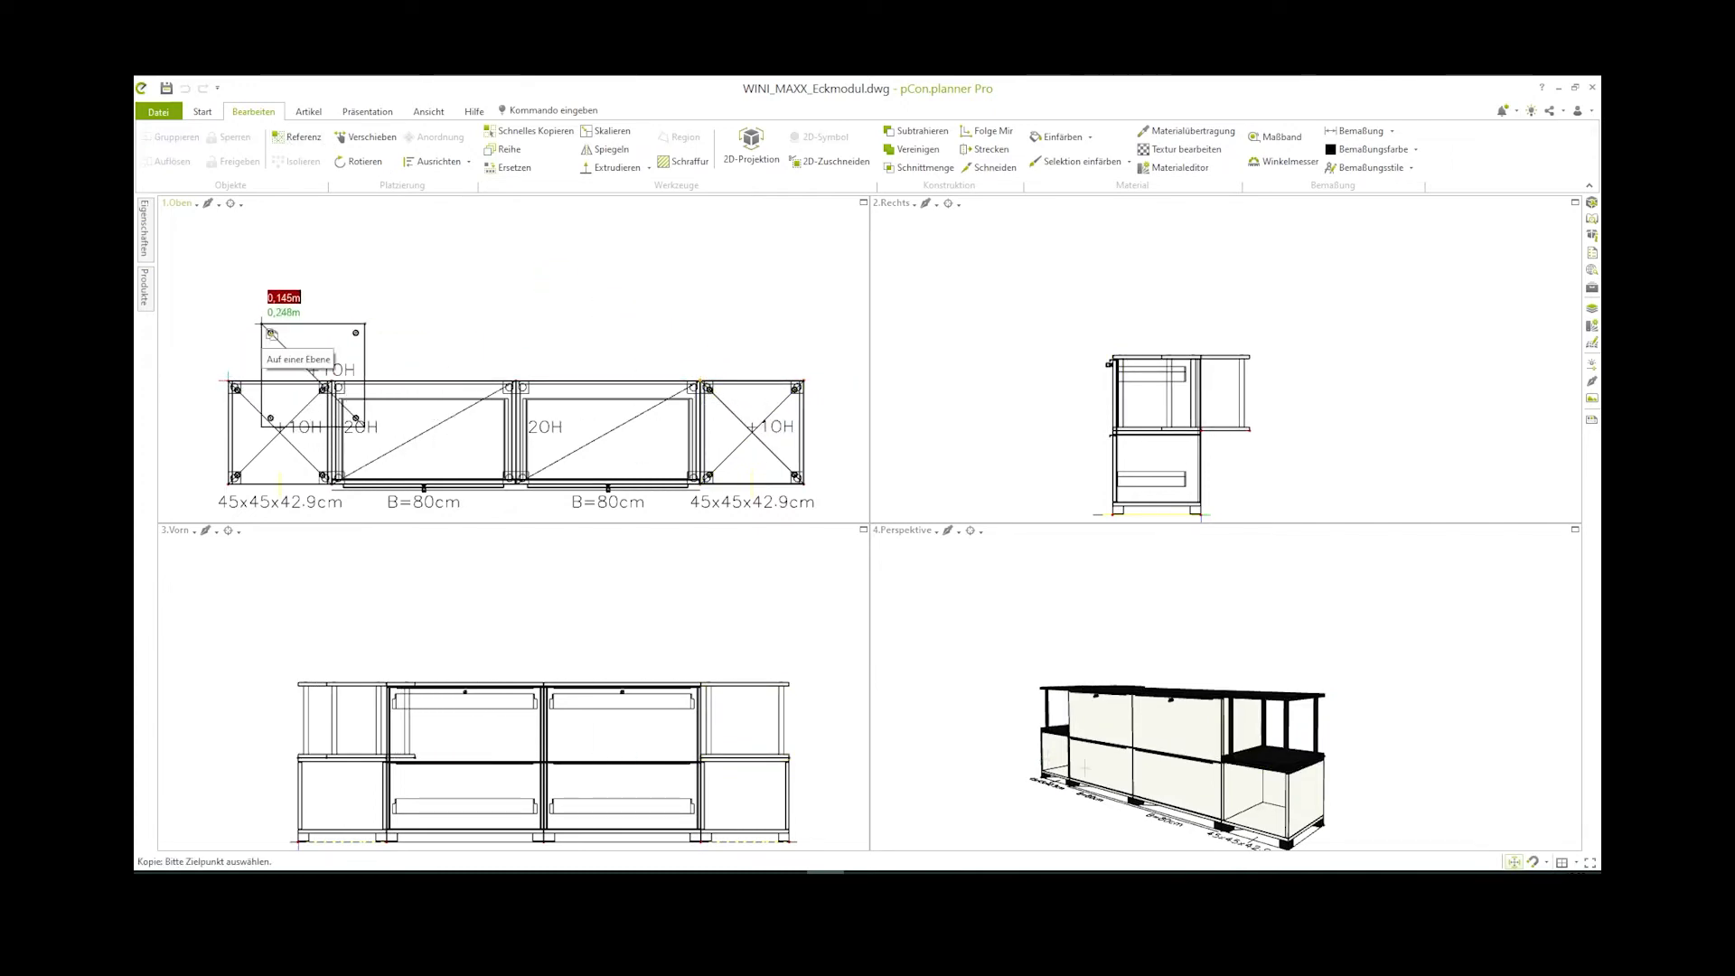
pyautogui.press('Escape')
pyautogui.click(305, 319)
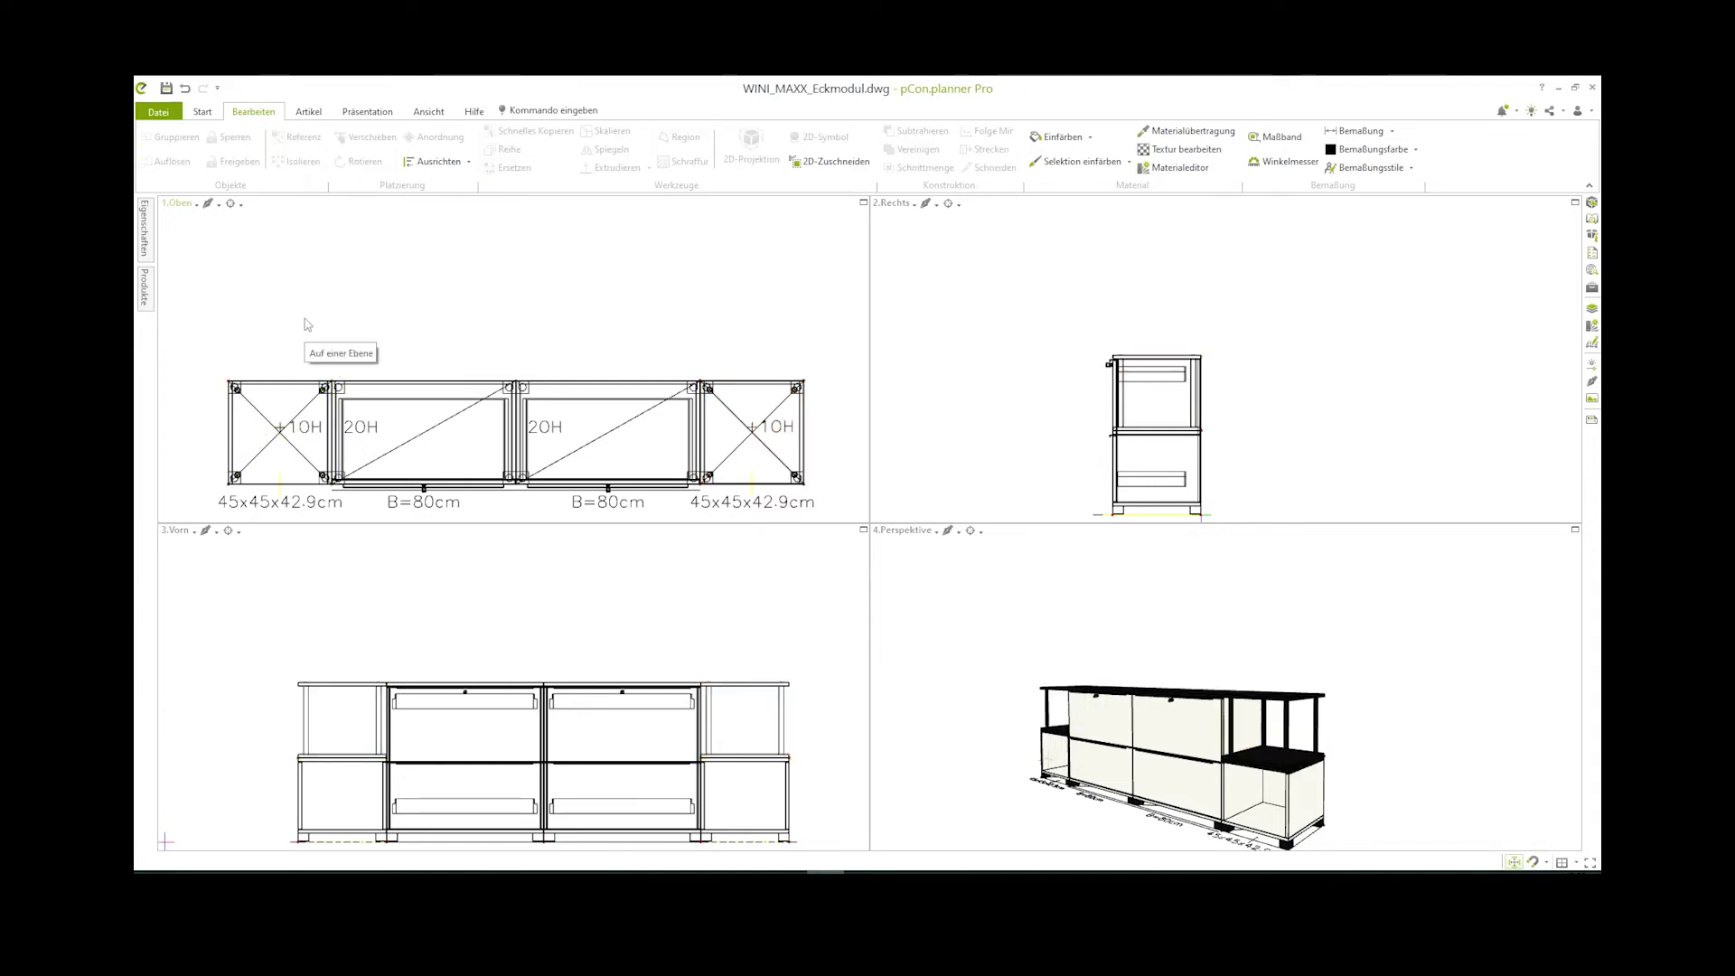
# Insert a Rohrregal 2OH, Tiefe 45 cm - Aufsatzschrank from the WINEA MAXX Offene Regale on top of the filing cabinets
pyautogui.click(143, 287)
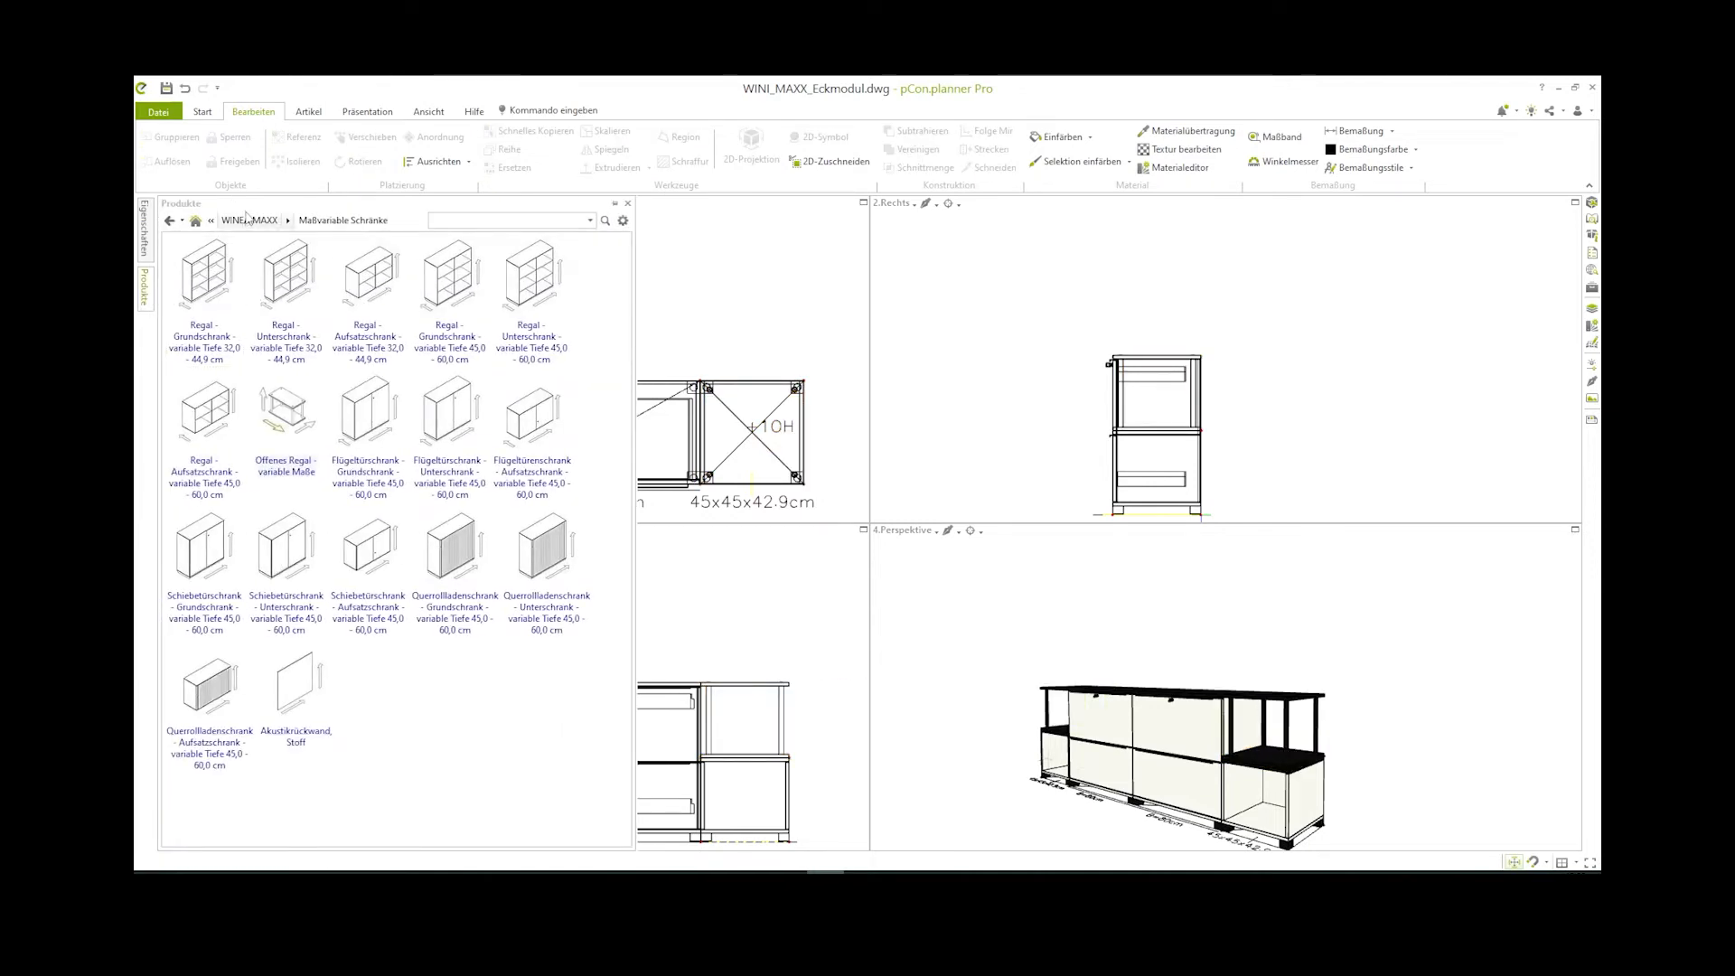
pyautogui.click(248, 221)
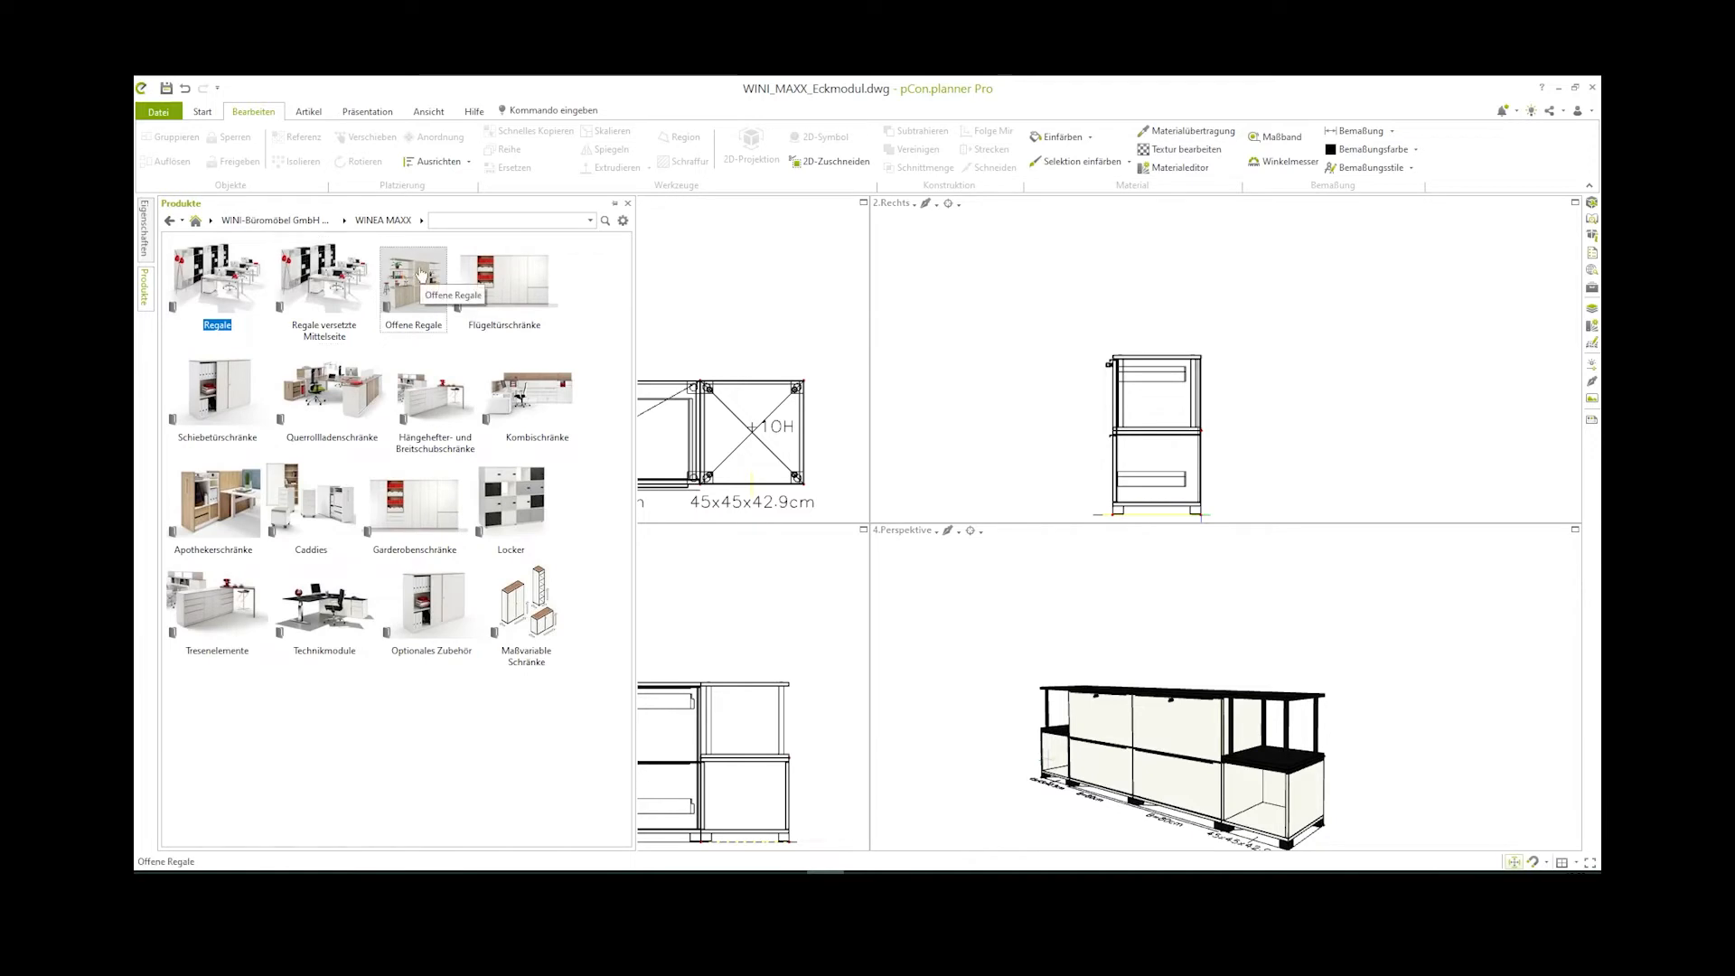
pyautogui.click(420, 274)
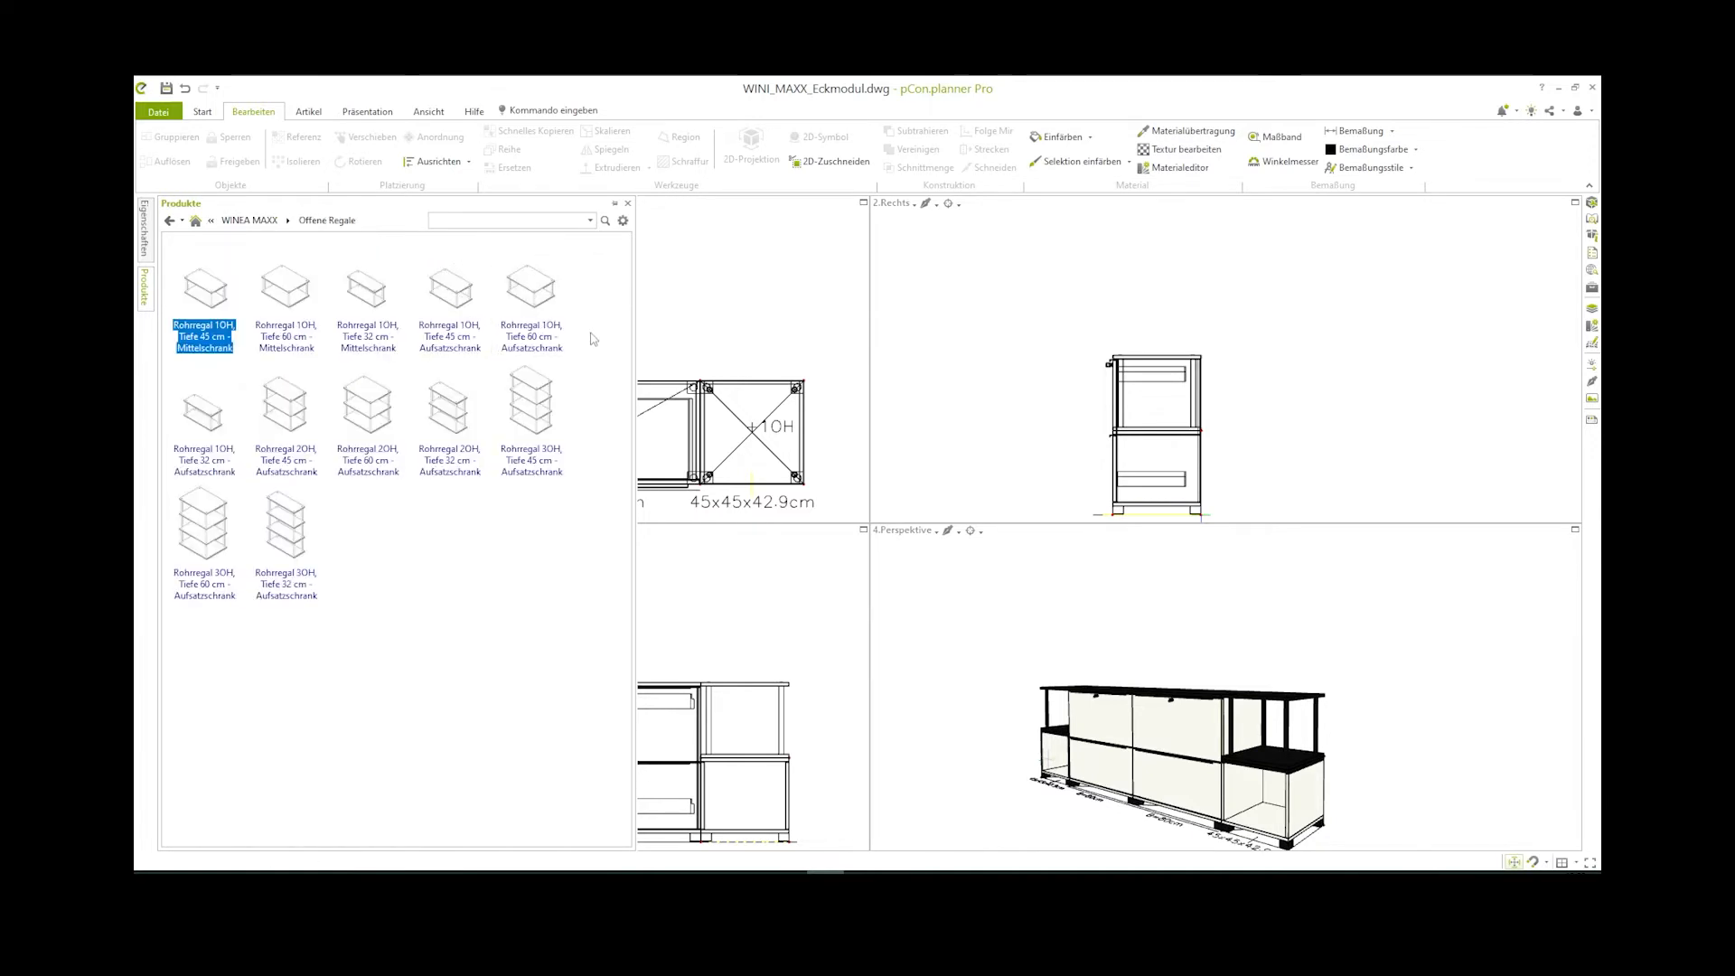
pyautogui.click(298, 414)
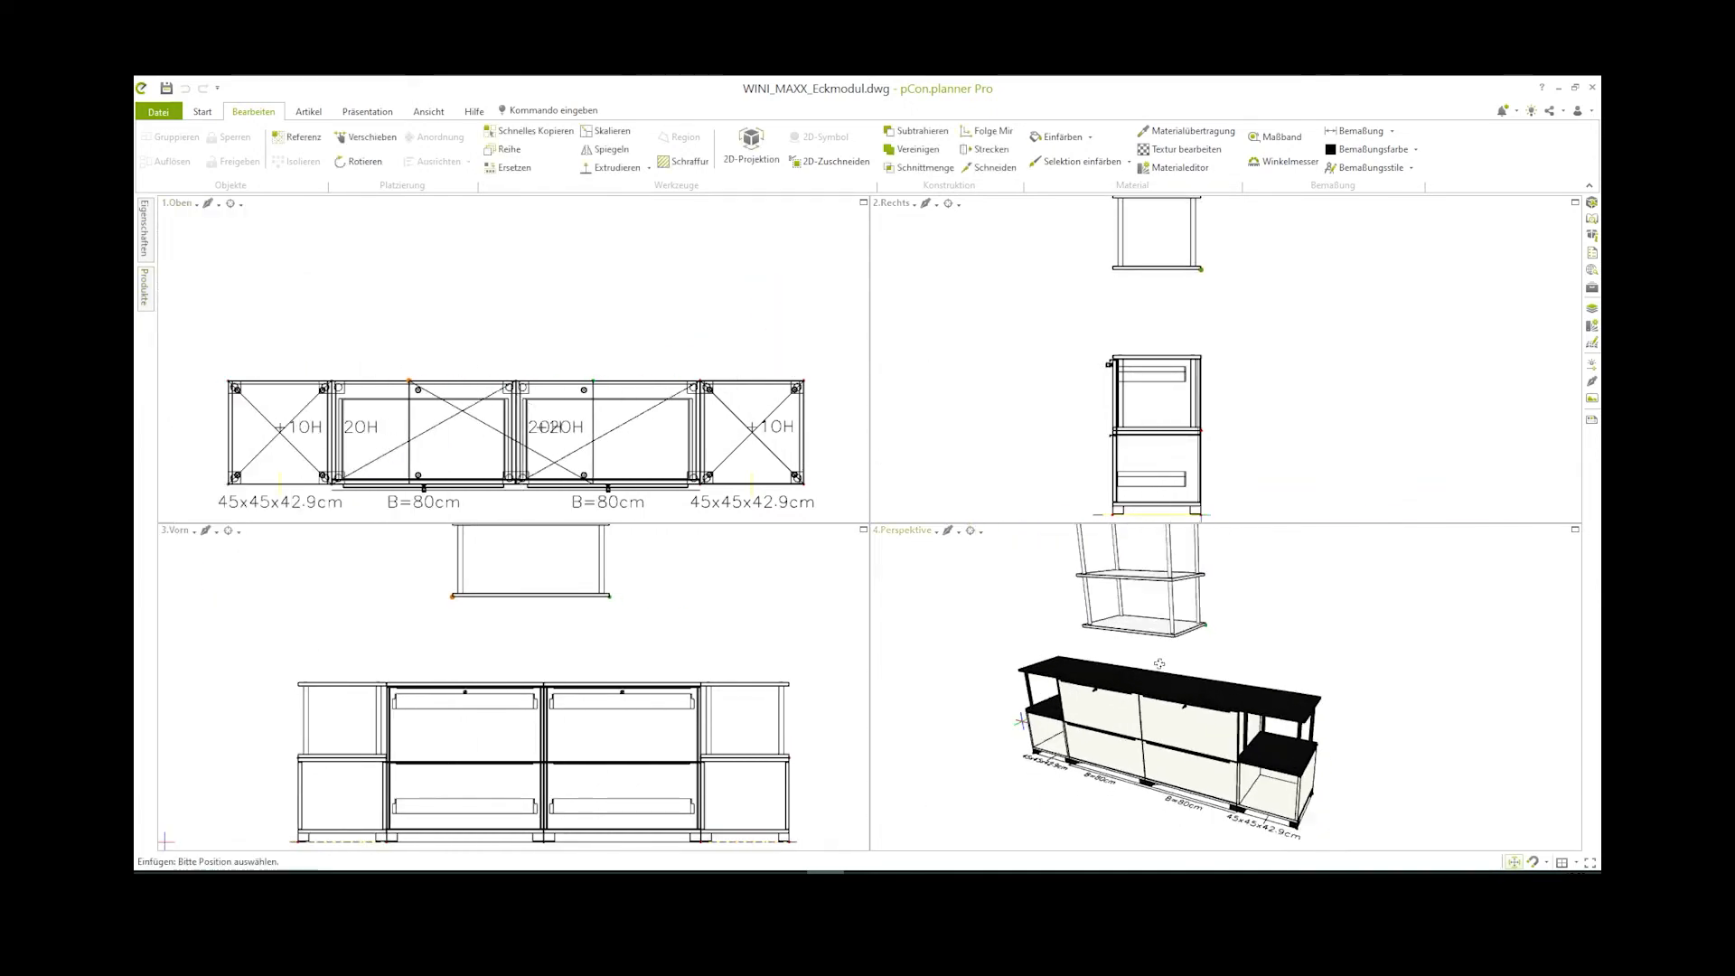
pyautogui.click(1115, 667)
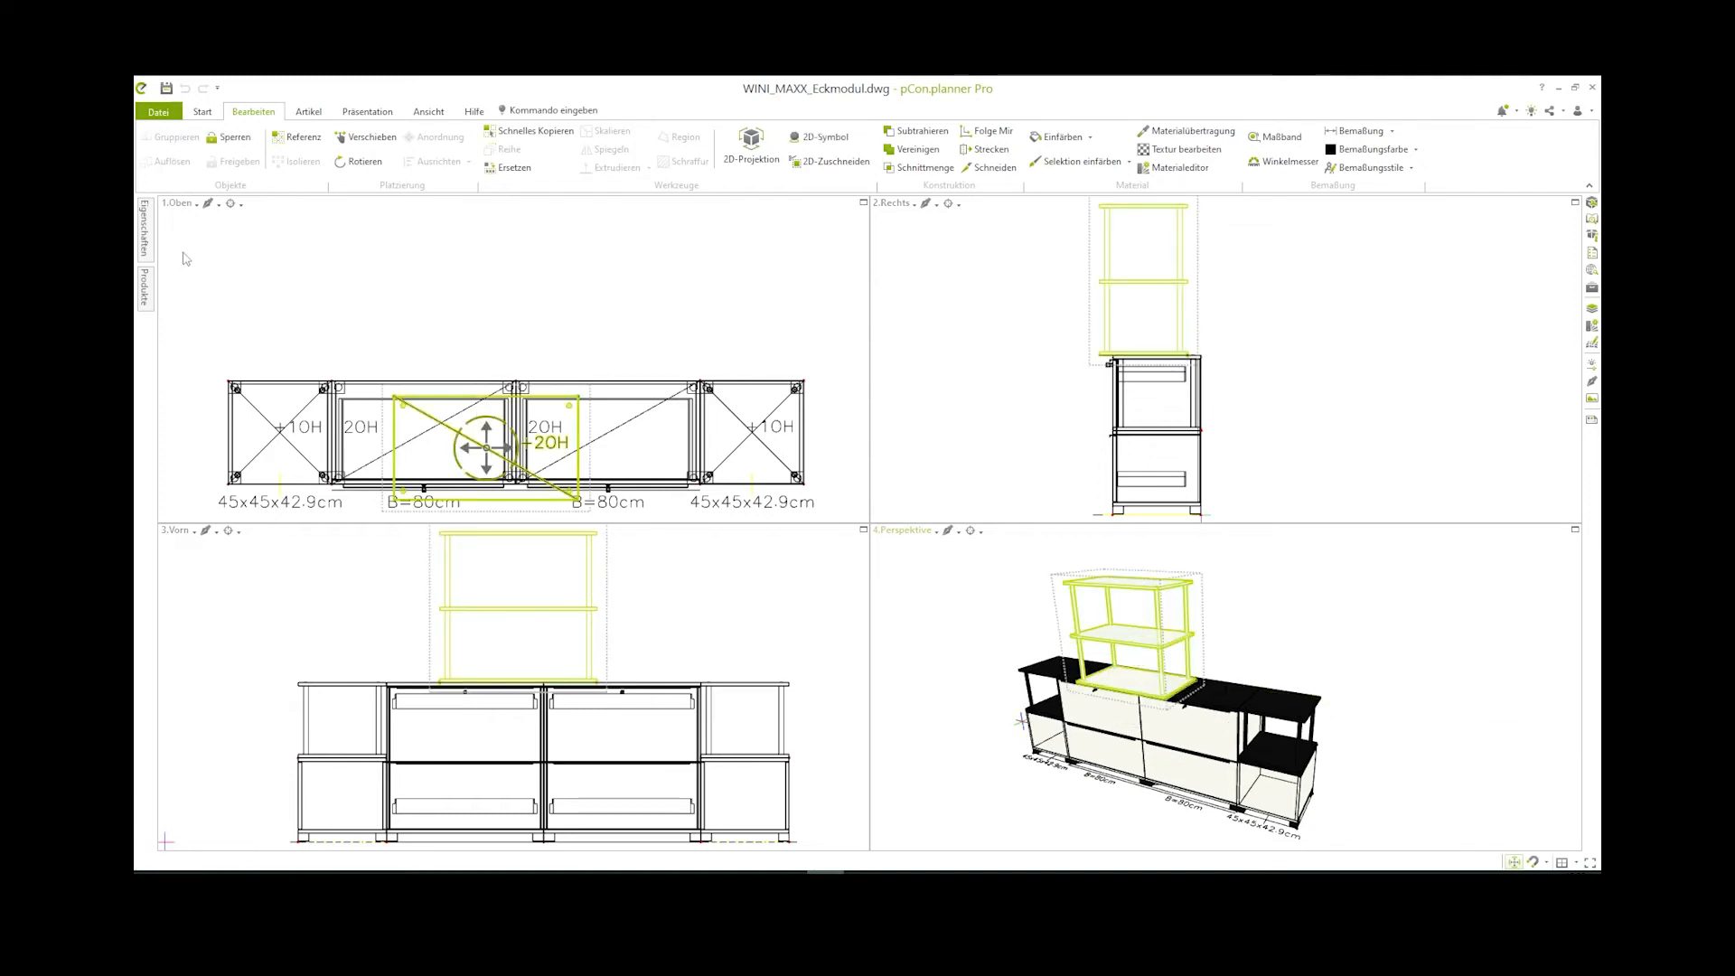
# Apply the stored Vulkanschwarz colour values to the new two-tier open shelf and set its width to 160 cm
pyautogui.click(150, 242)
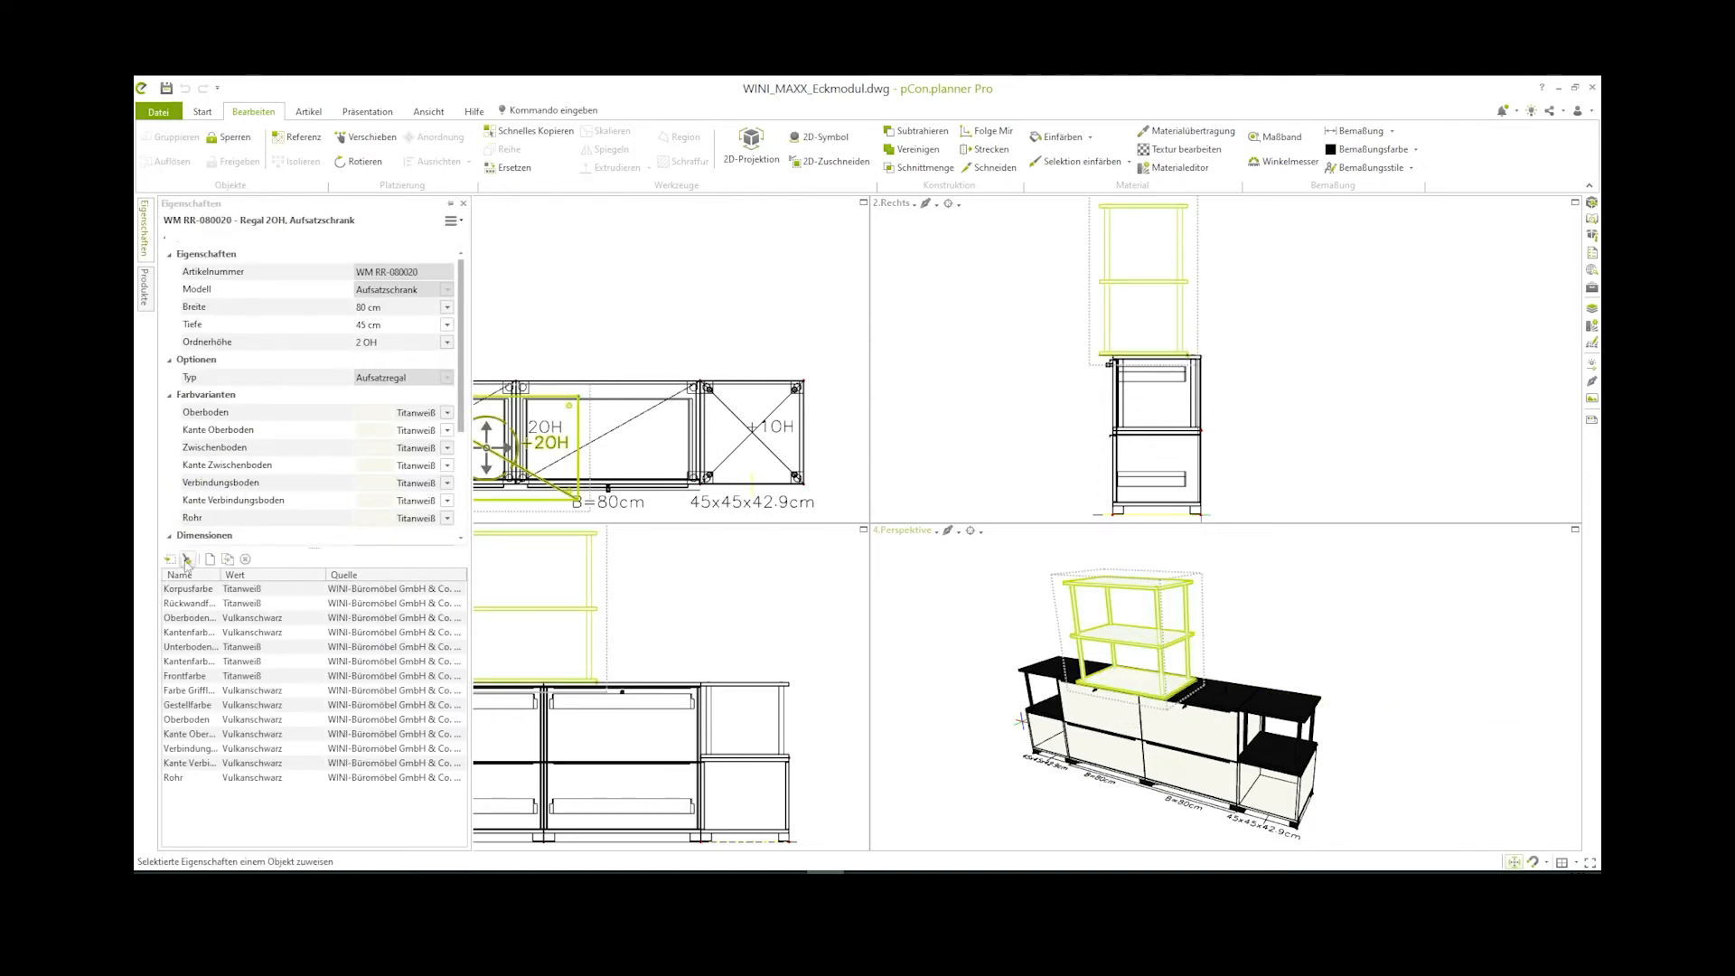
pyautogui.click(186, 560)
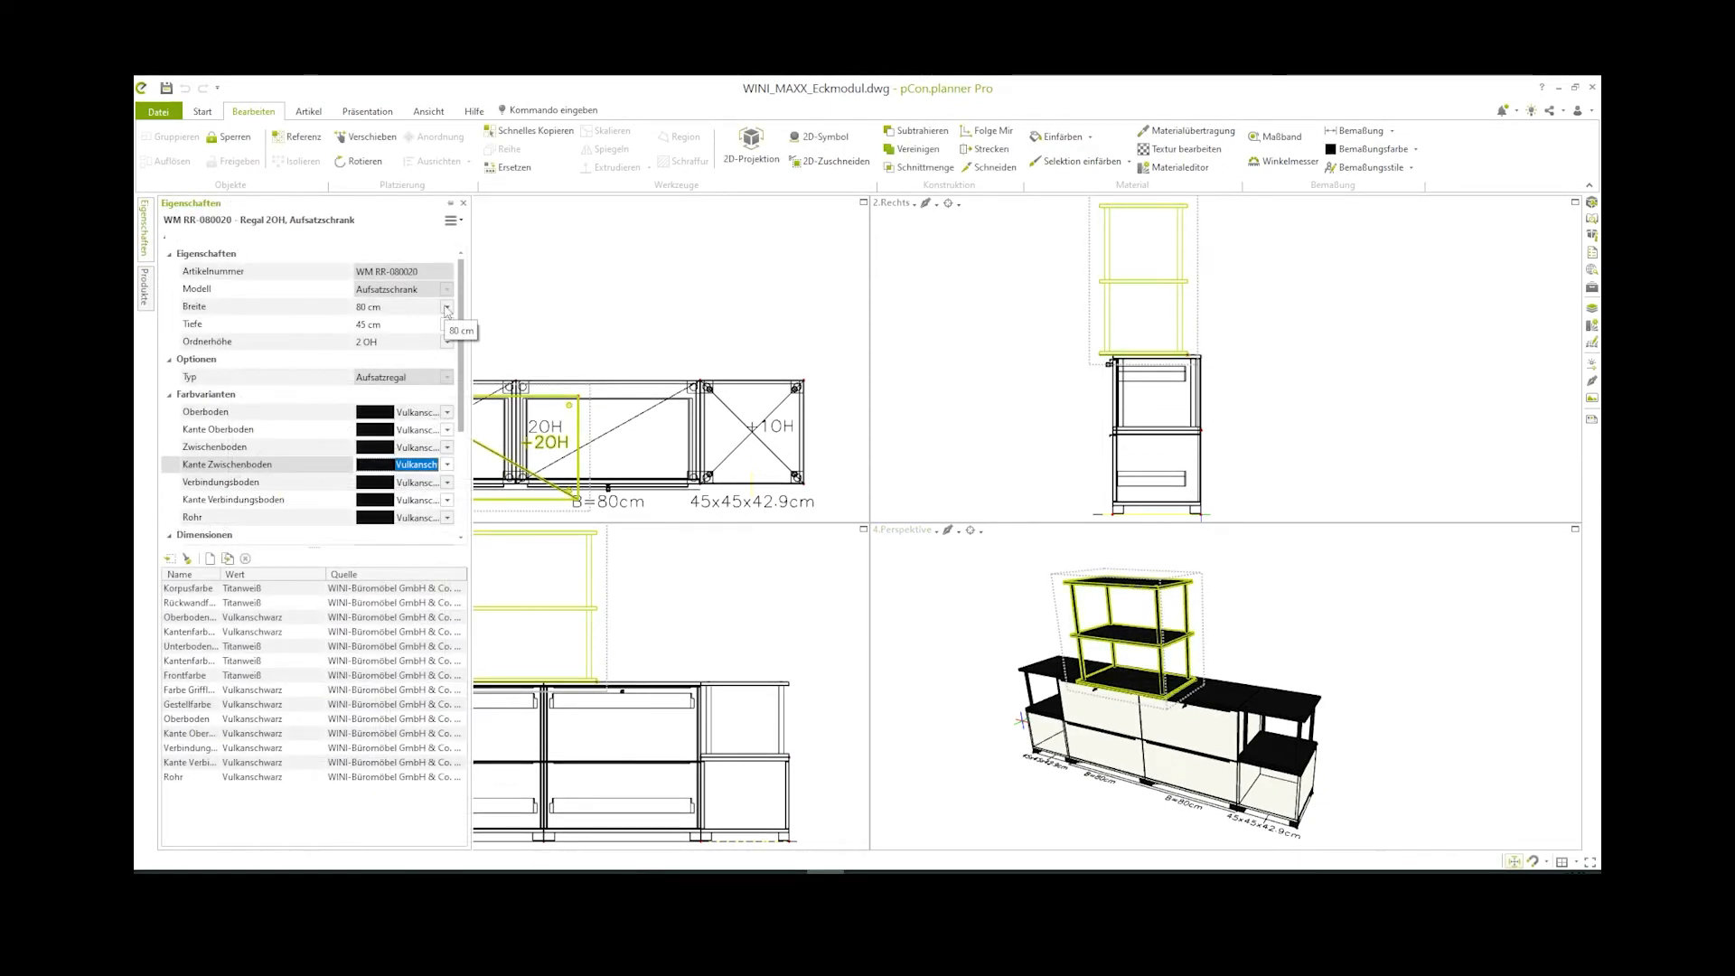
pyautogui.click(445, 309)
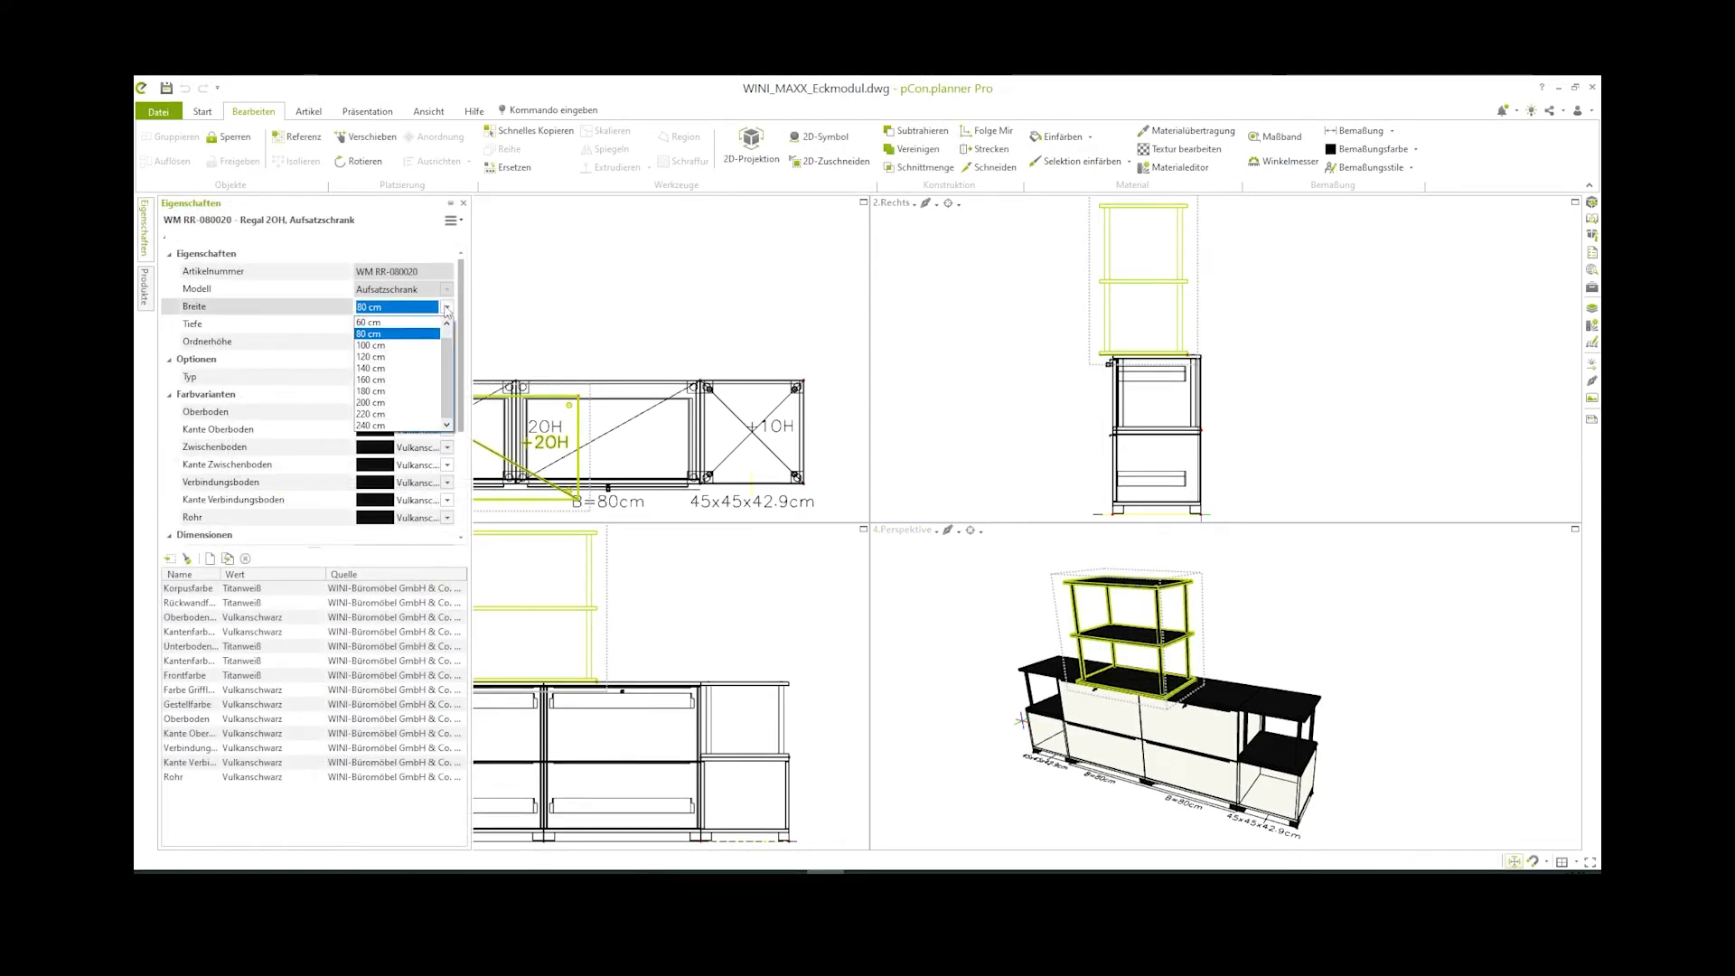
pyautogui.click(392, 380)
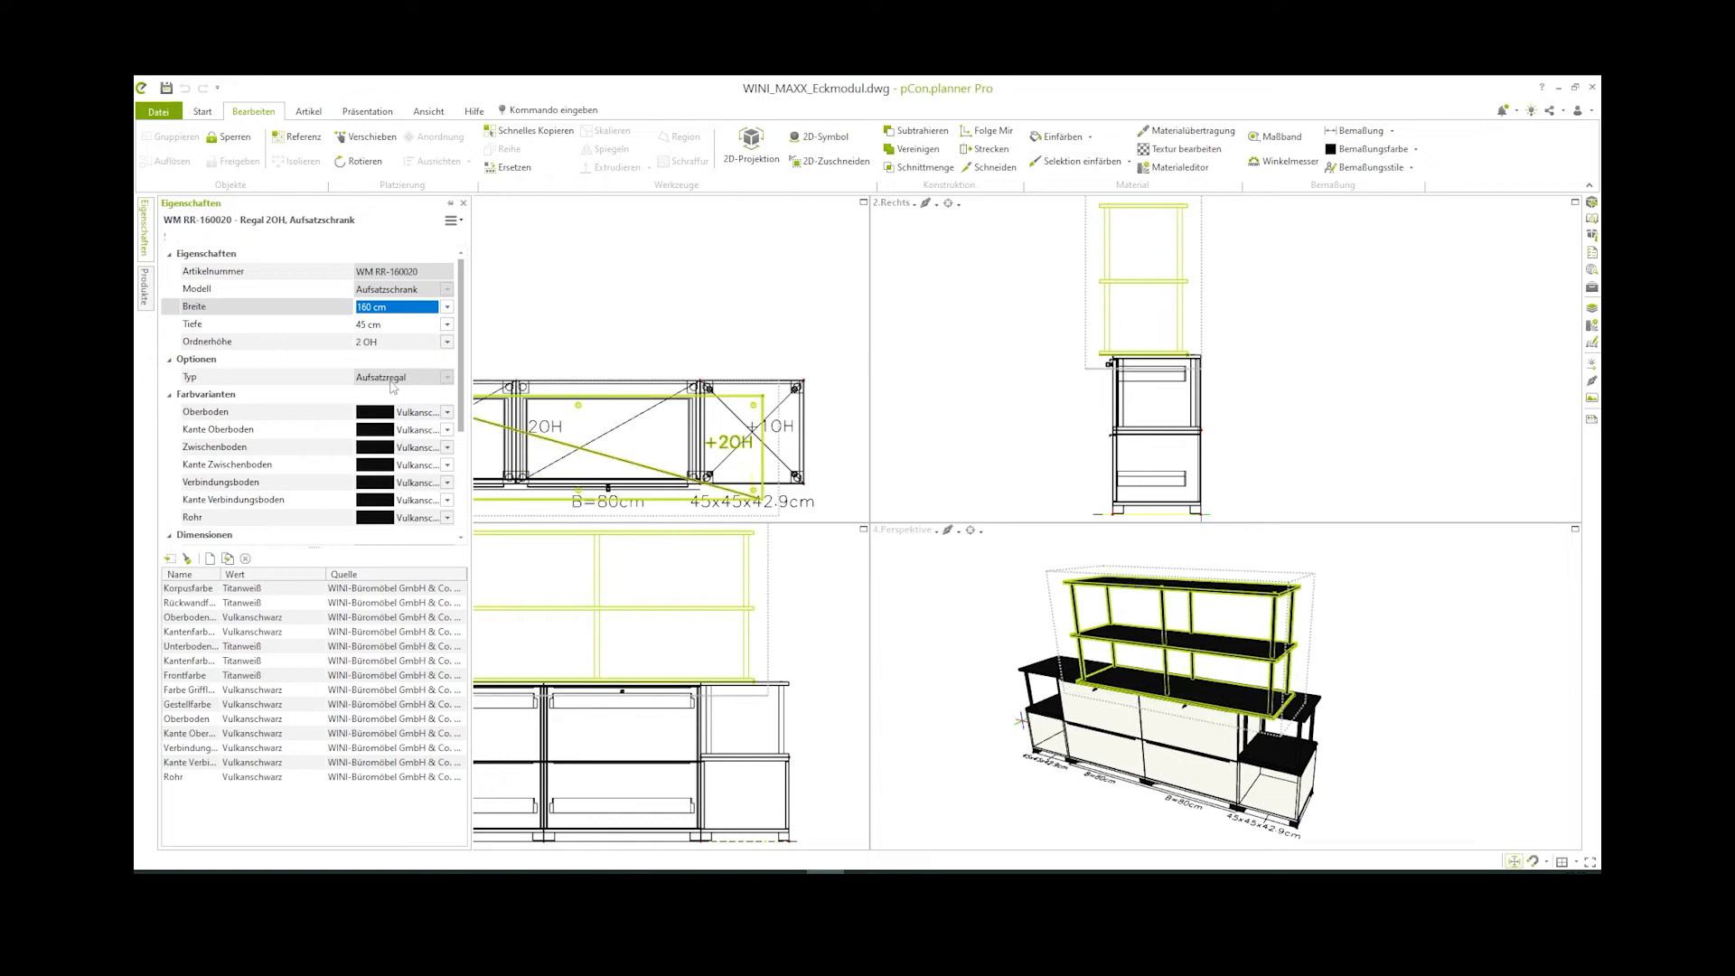
pyautogui.click(536, 289)
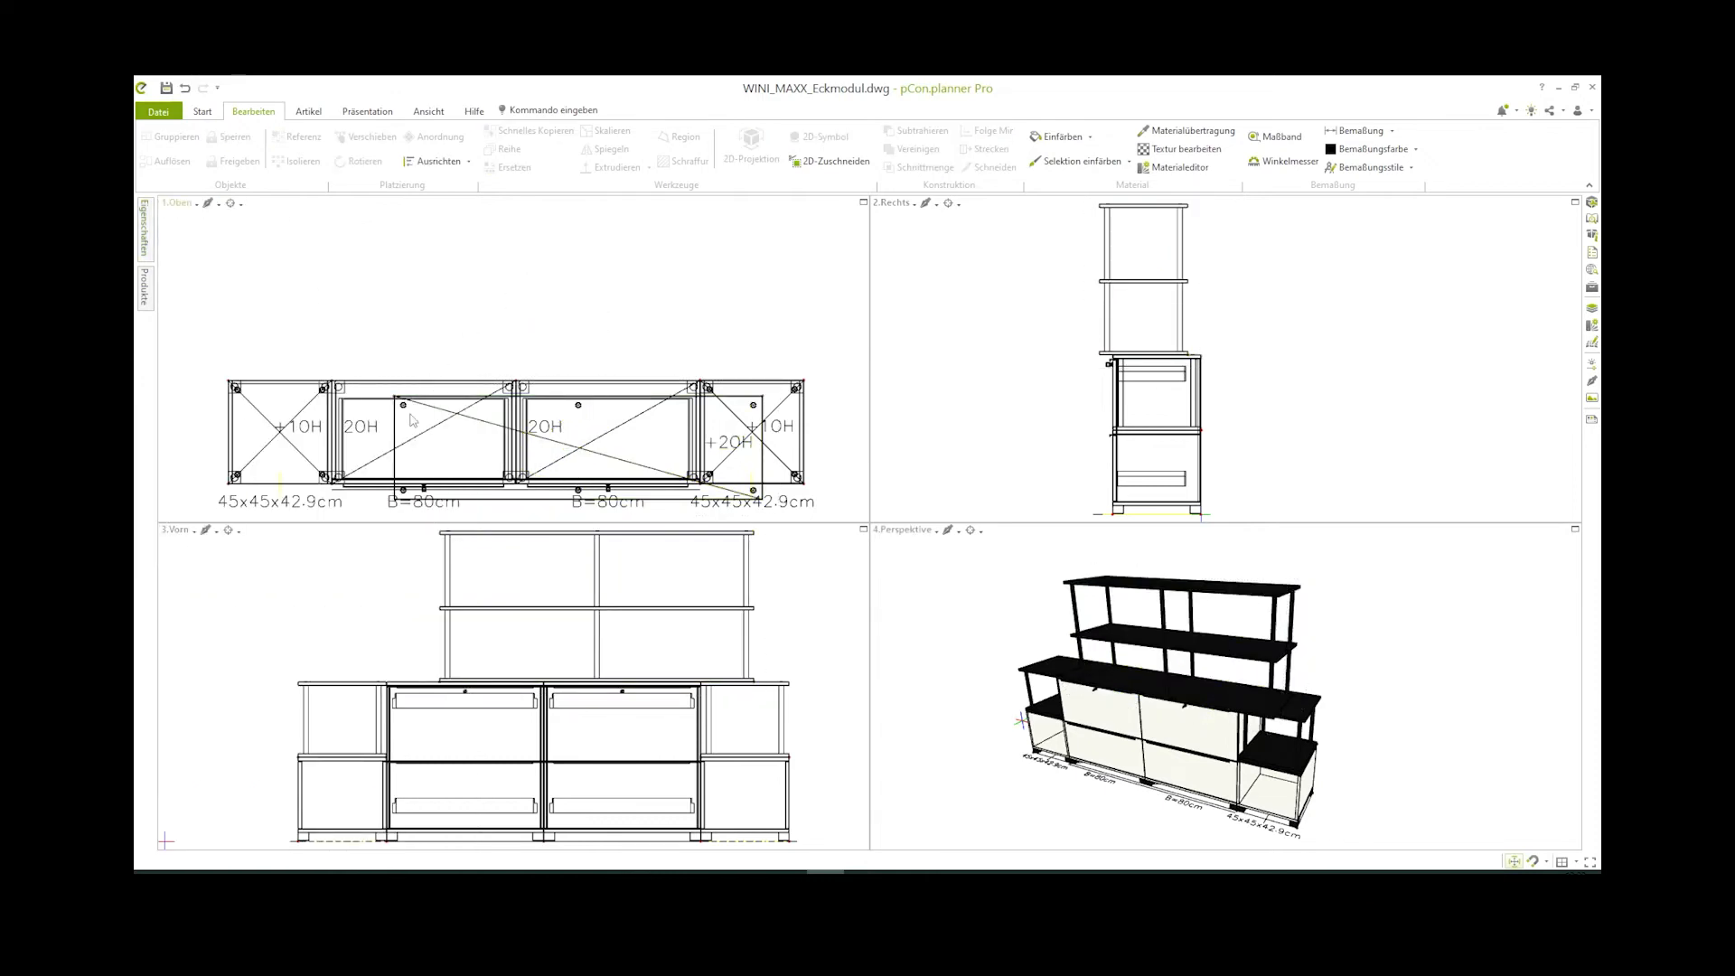
# Move the 160 cm open shelf flush onto the two filing cabinets, aligned with their rear left corner
pyautogui.click(398, 435)
pyautogui.moveTo(399, 404); pyautogui.dragTo(333, 384)
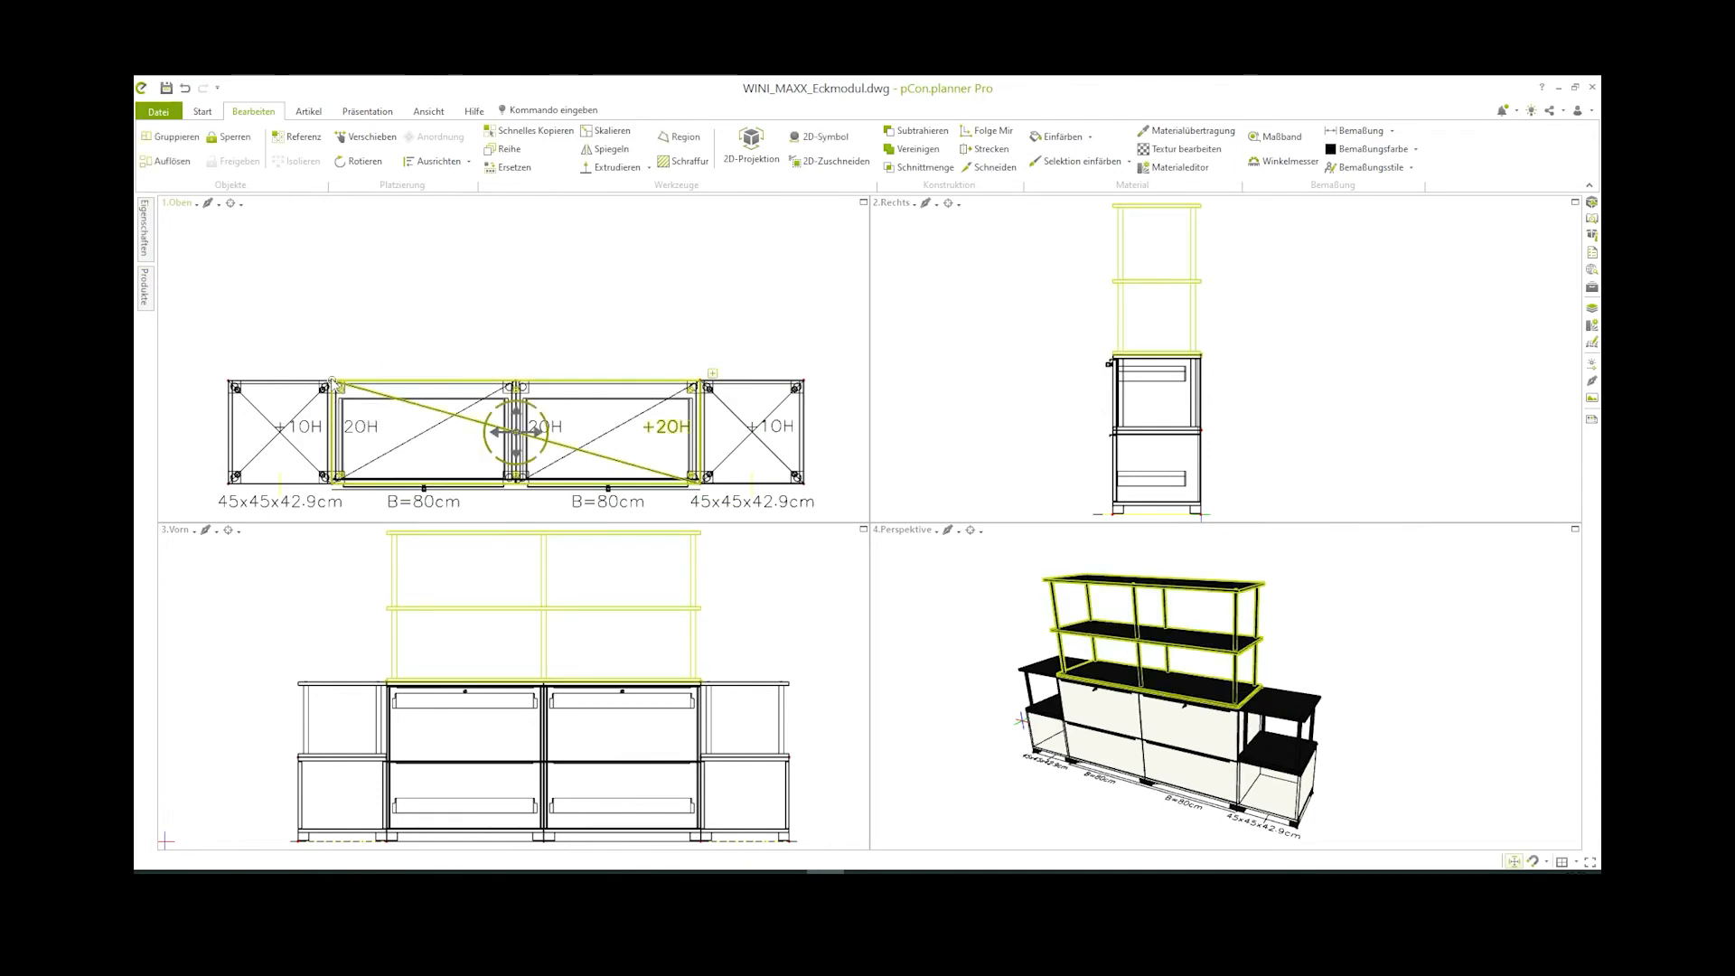
pyautogui.click(588, 327)
# Copy the right-hand filing cabinet by reference points to the free area behind the right end of the row
pyautogui.click(1194, 752)
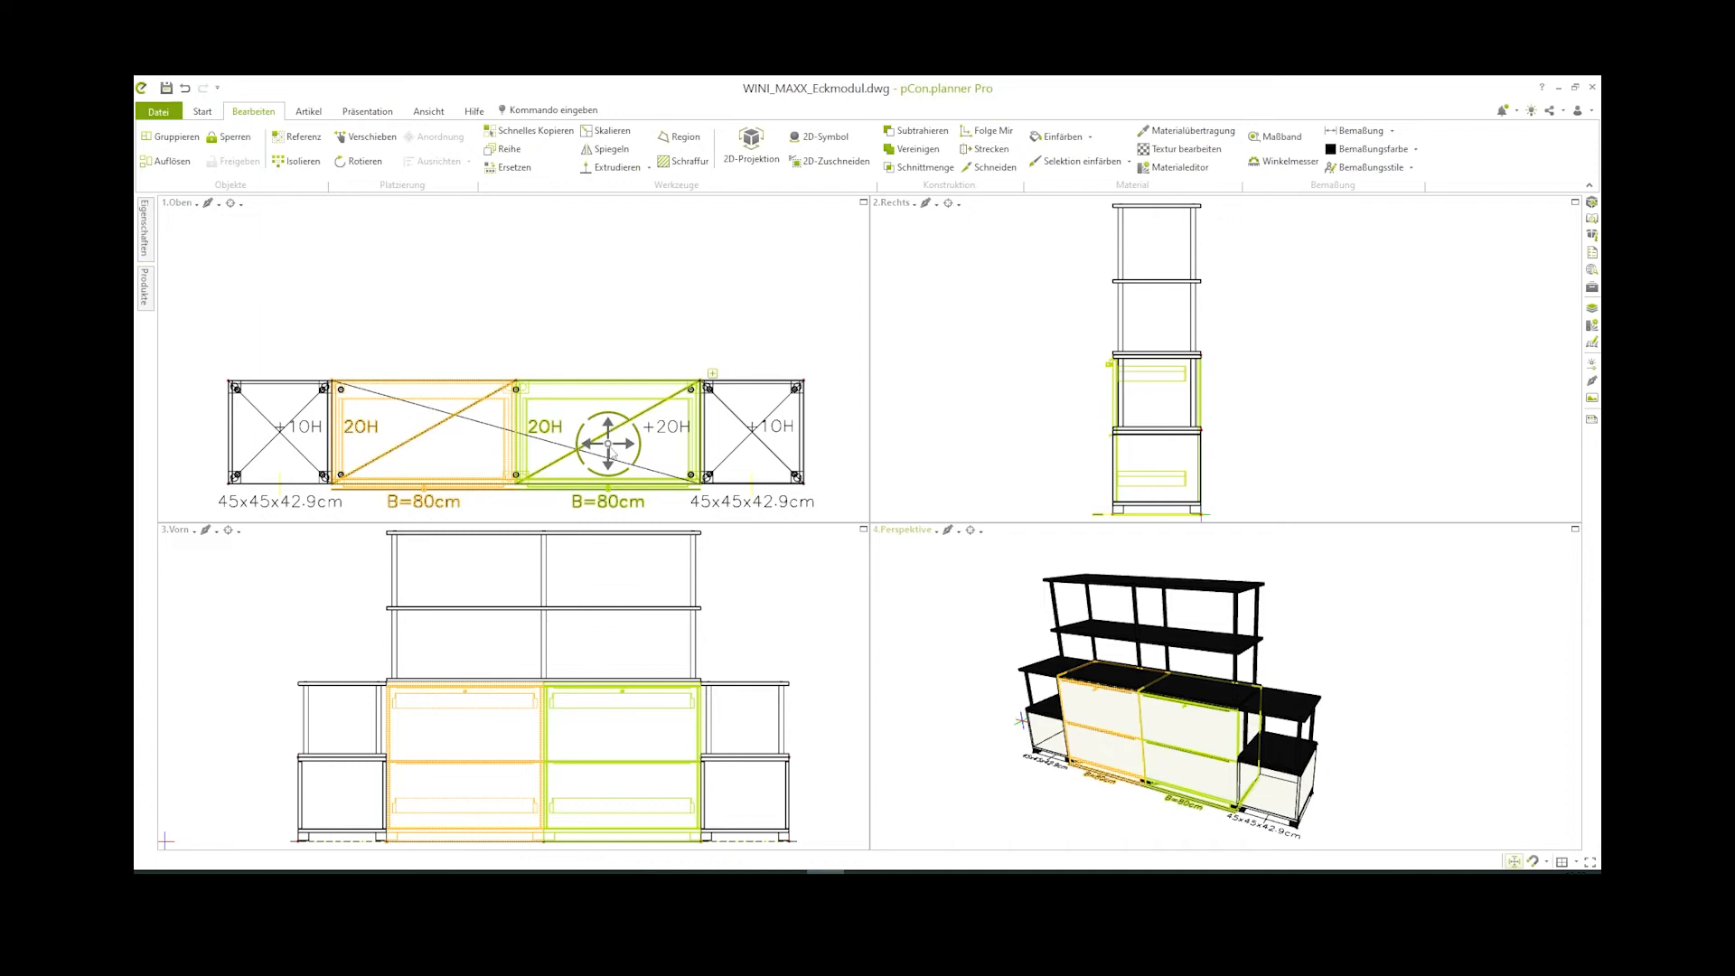
pyautogui.click(302, 140)
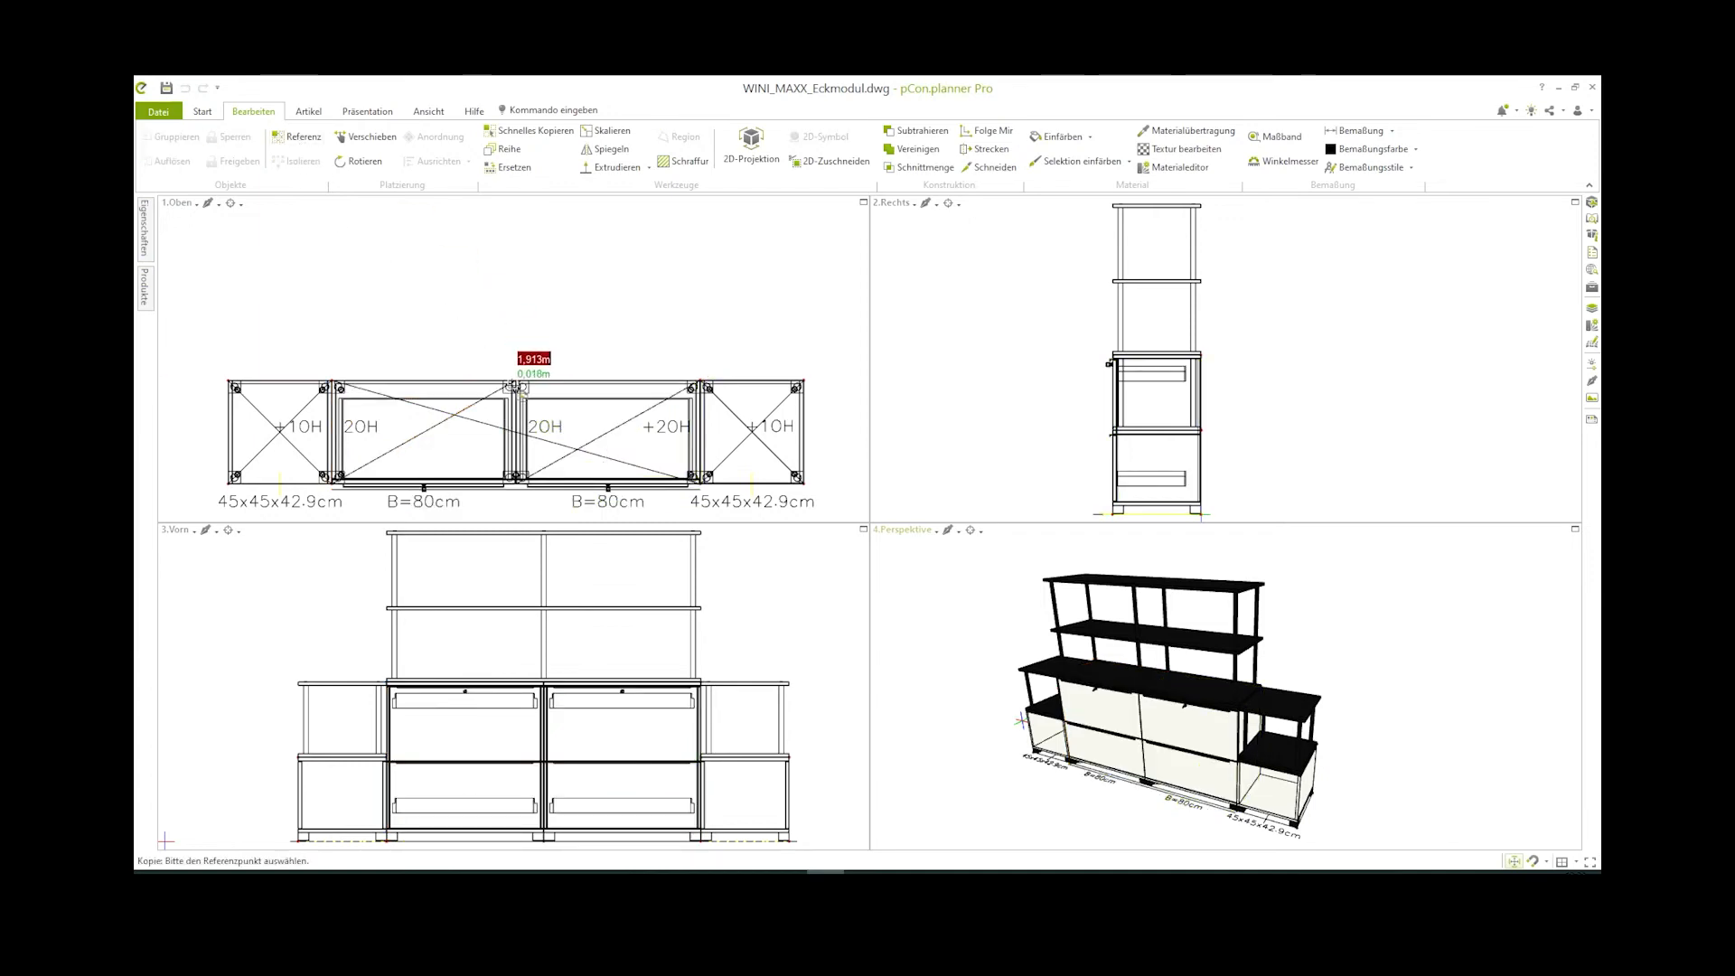
pyautogui.click(518, 386)
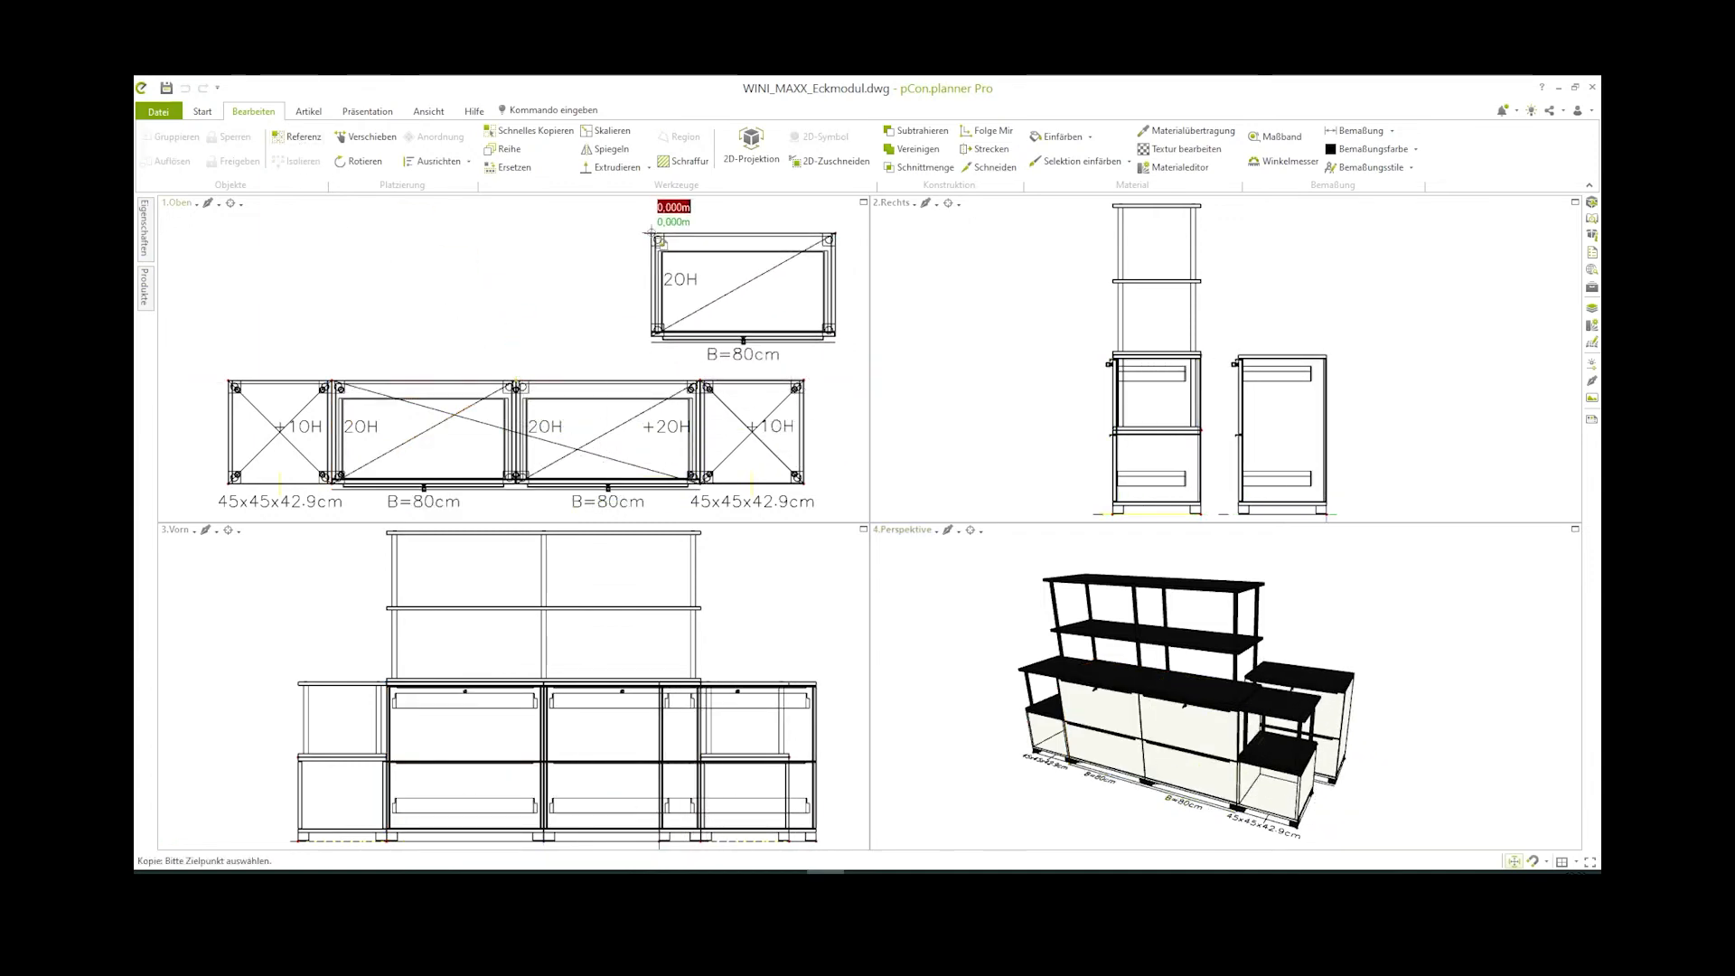
pyautogui.click(706, 237)
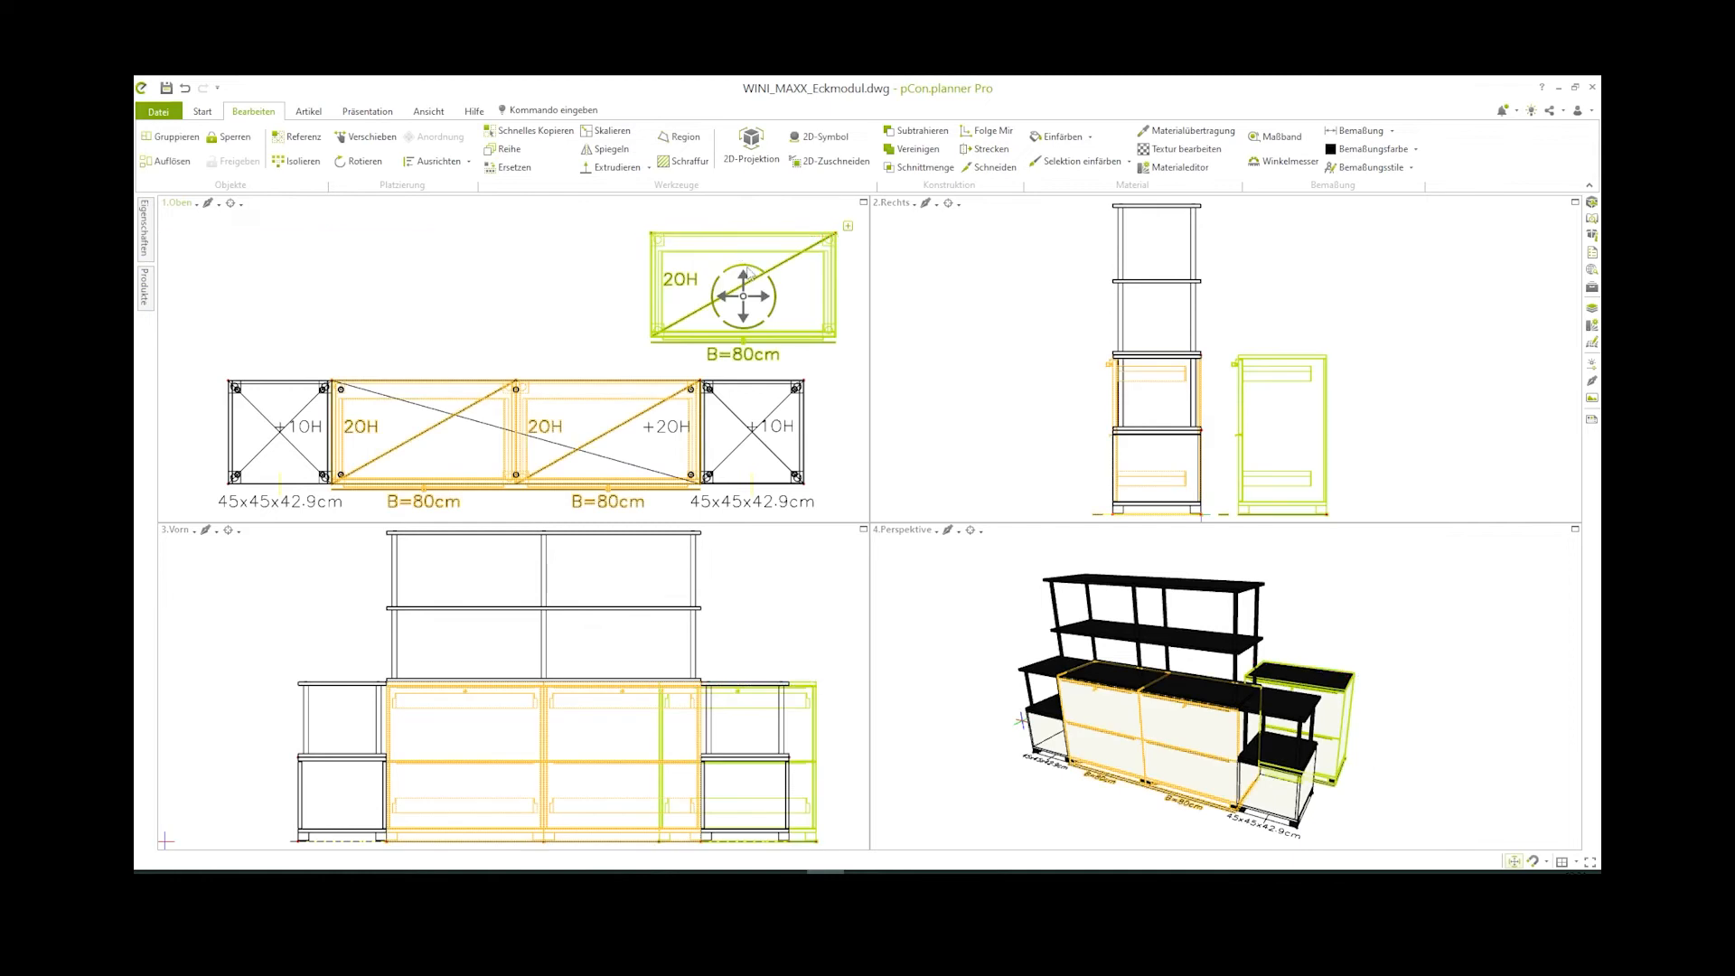
# Rotate the copied filing cabinet by 90° and place it flush behind the right-hand shelf unit to form a corner
pyautogui.click(667, 295)
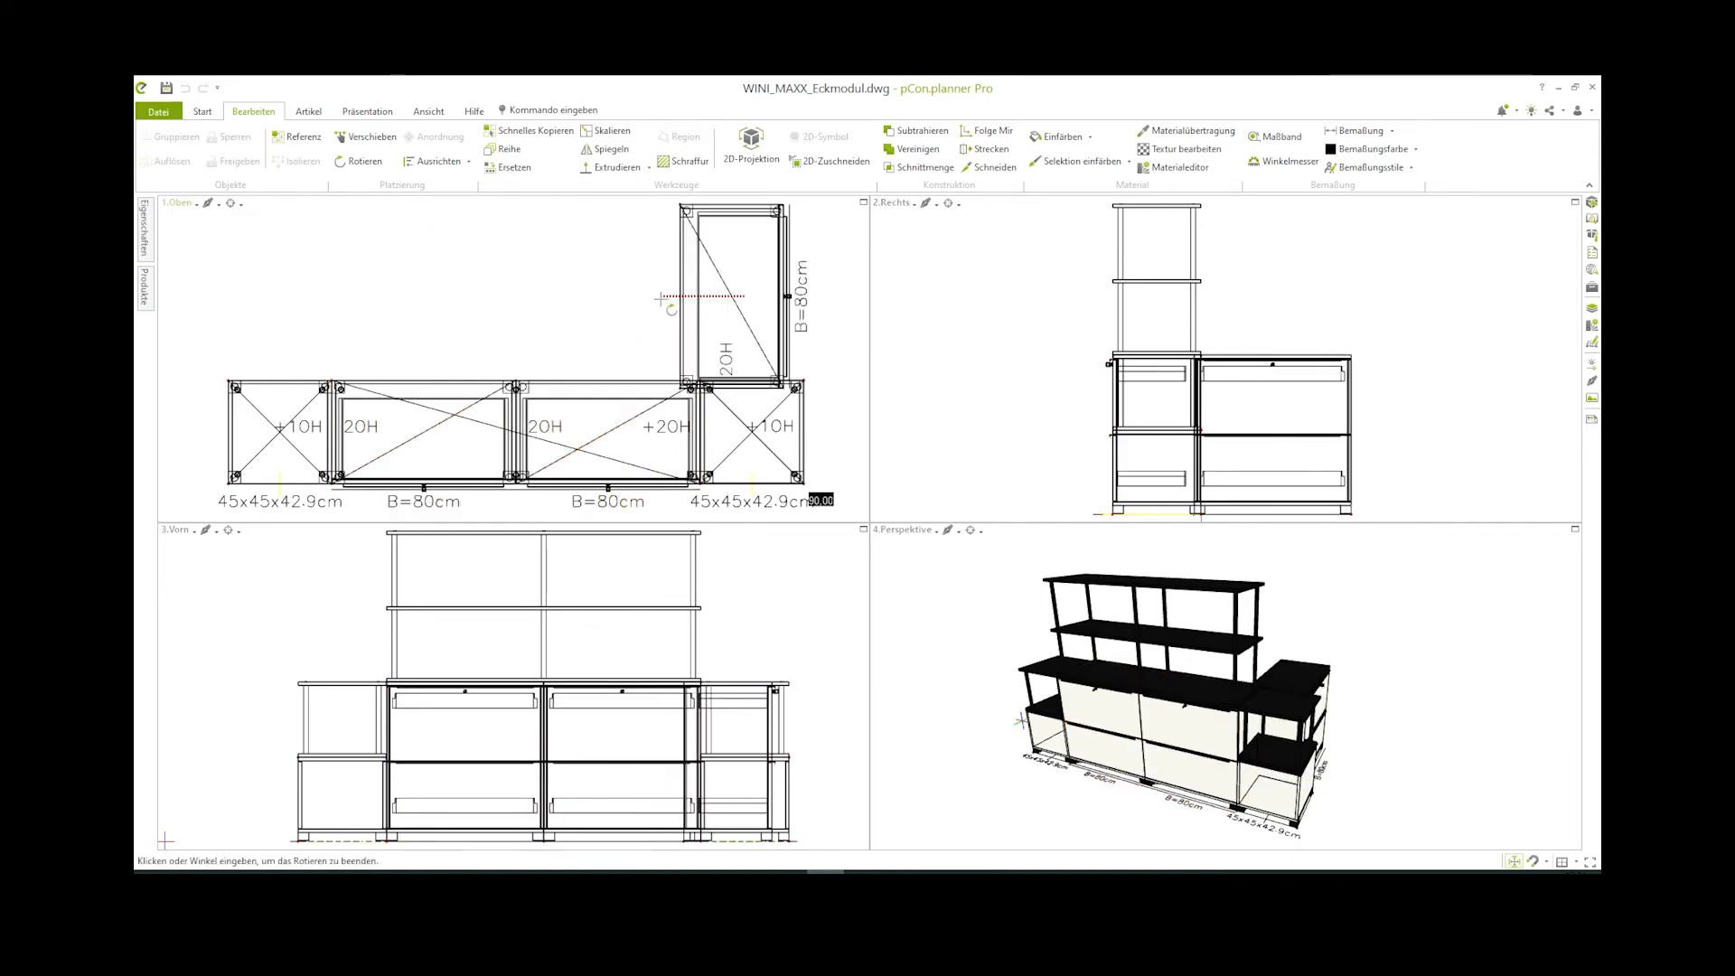
pyautogui.click(681, 389)
pyautogui.click(702, 381)
pyautogui.moveTo(781, 396); pyautogui.dragTo(659, 398, button='middle')
pyautogui.click(771, 414)
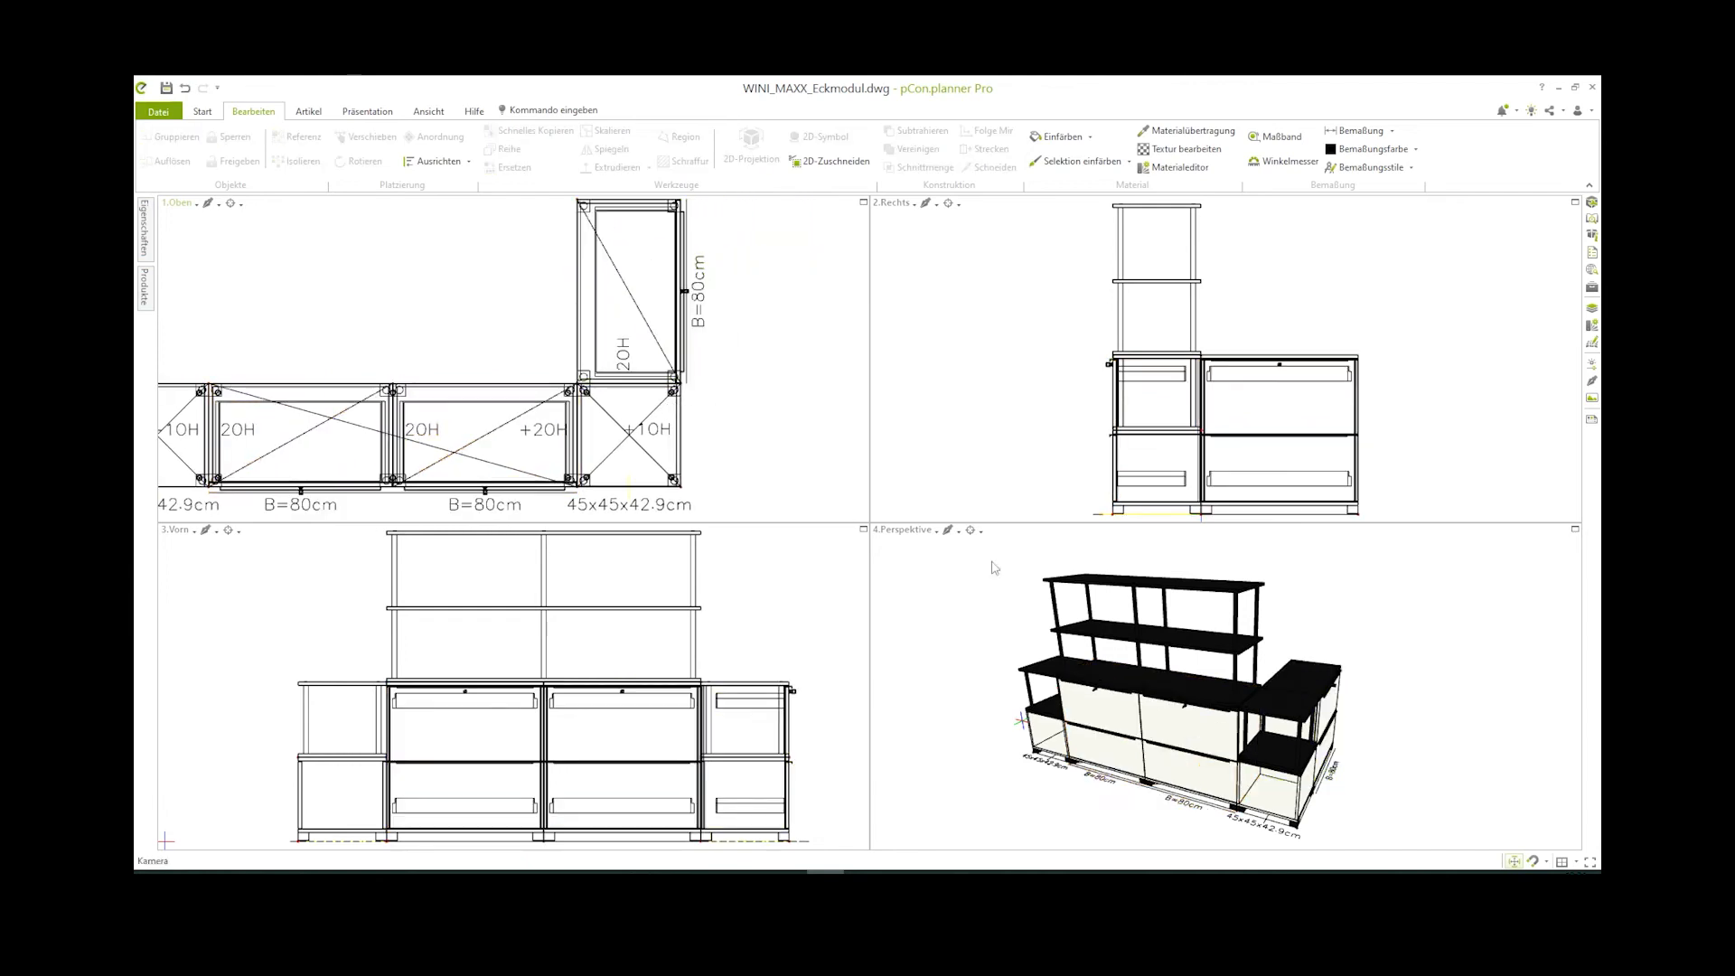
# Copy the 160 cm open shelf over to the corner filing cabinet and rotate the copy by 90°
pyautogui.click(1191, 647)
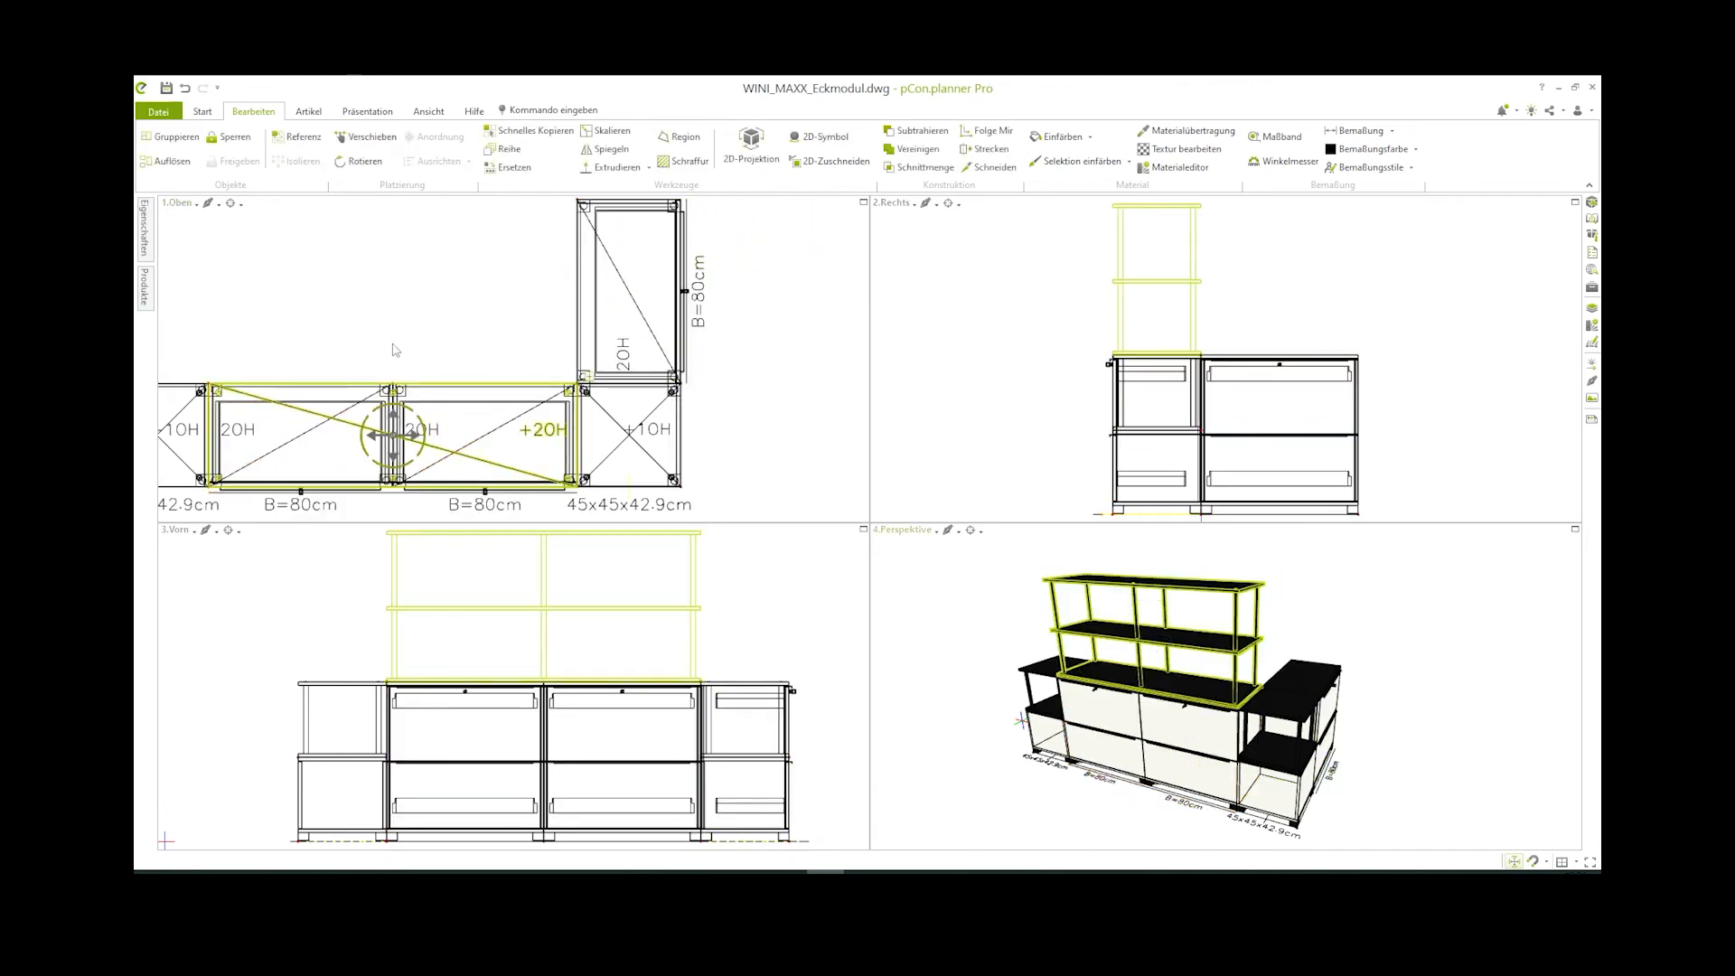
pyautogui.click(394, 443)
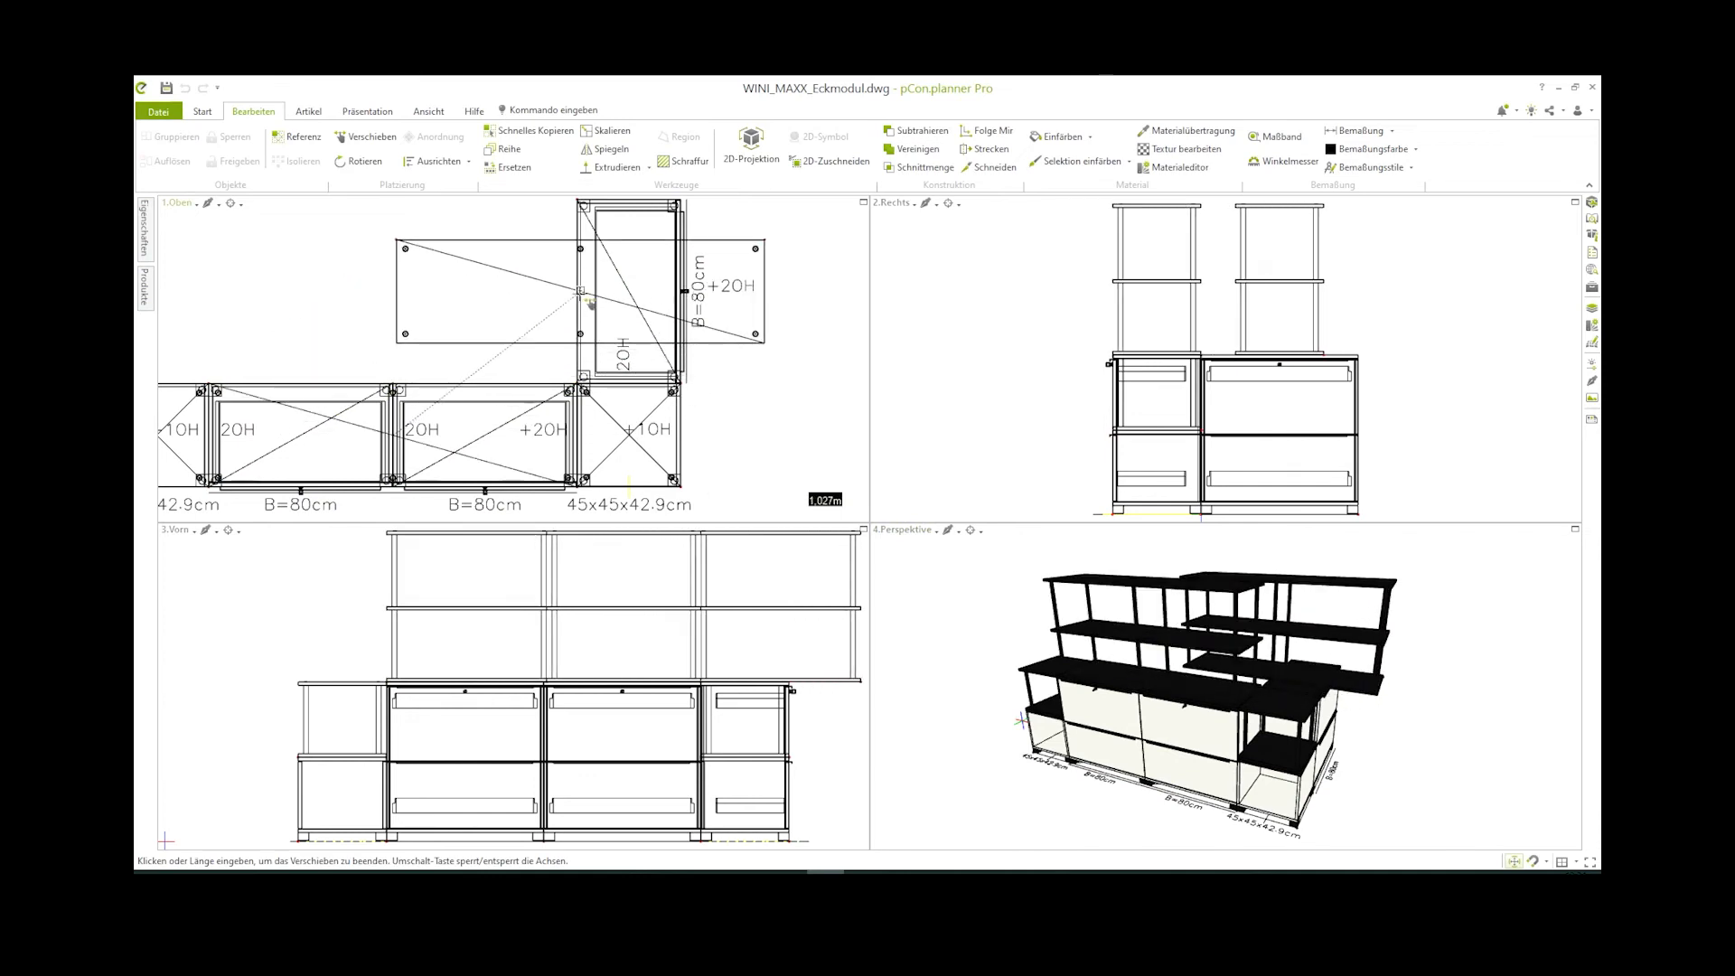
pyautogui.click(585, 302)
pyautogui.click(585, 268)
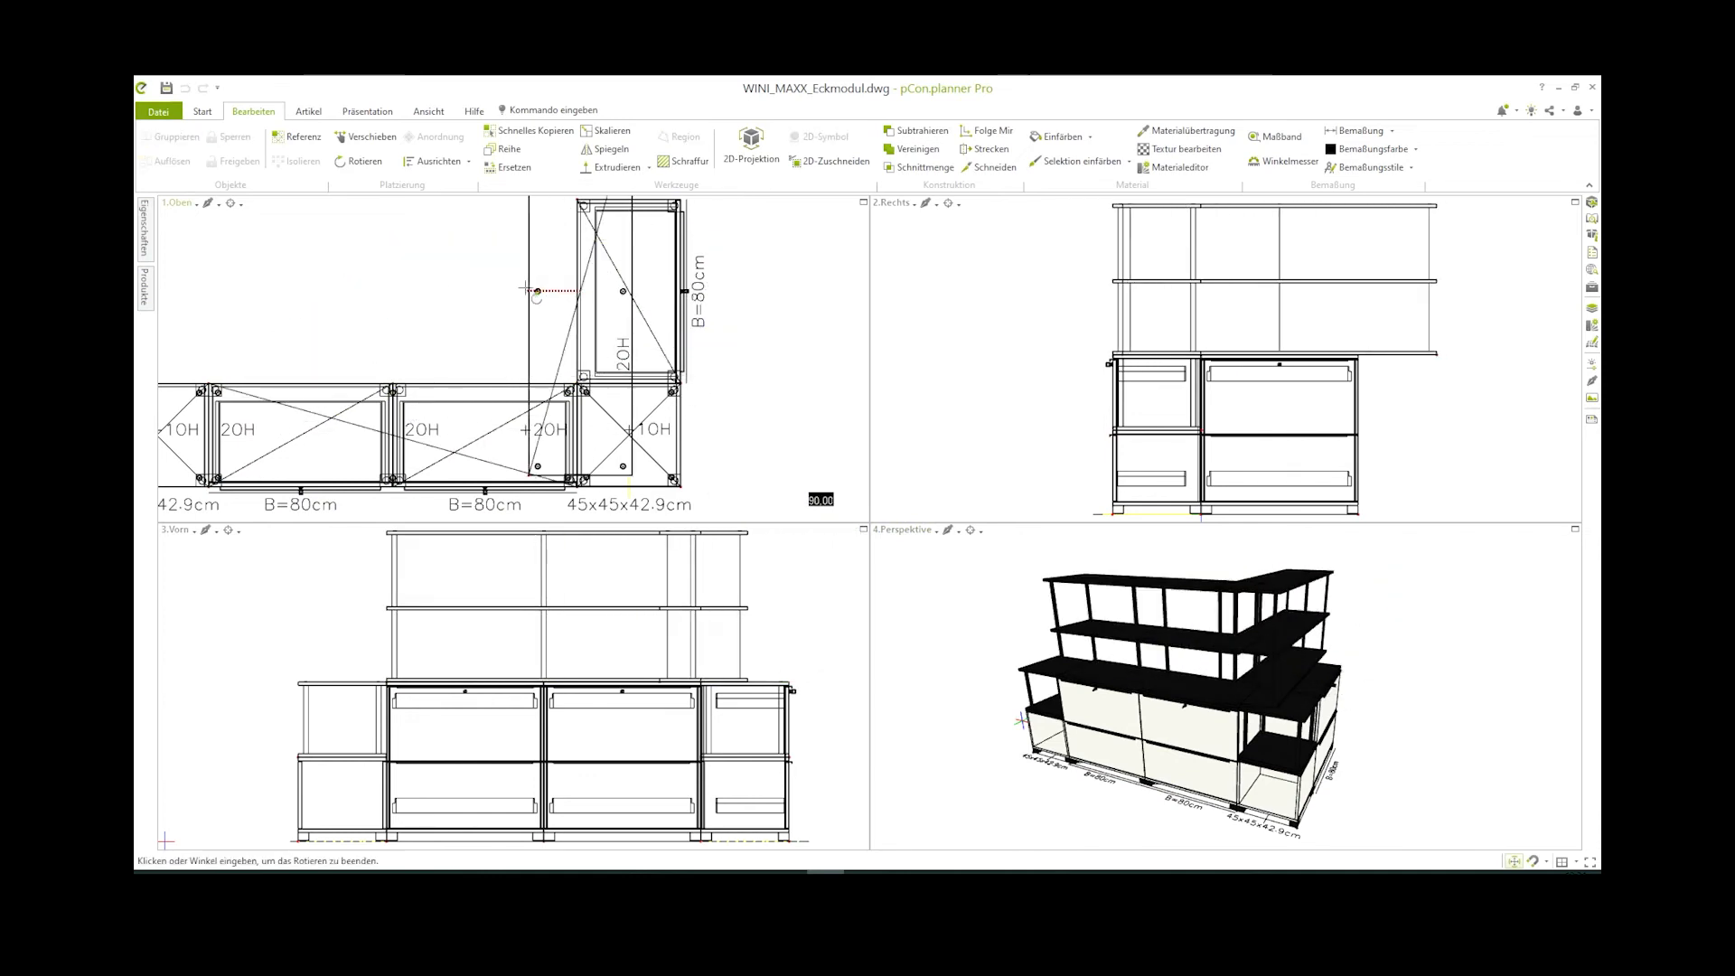
pyautogui.scroll(-3, 565, 334)
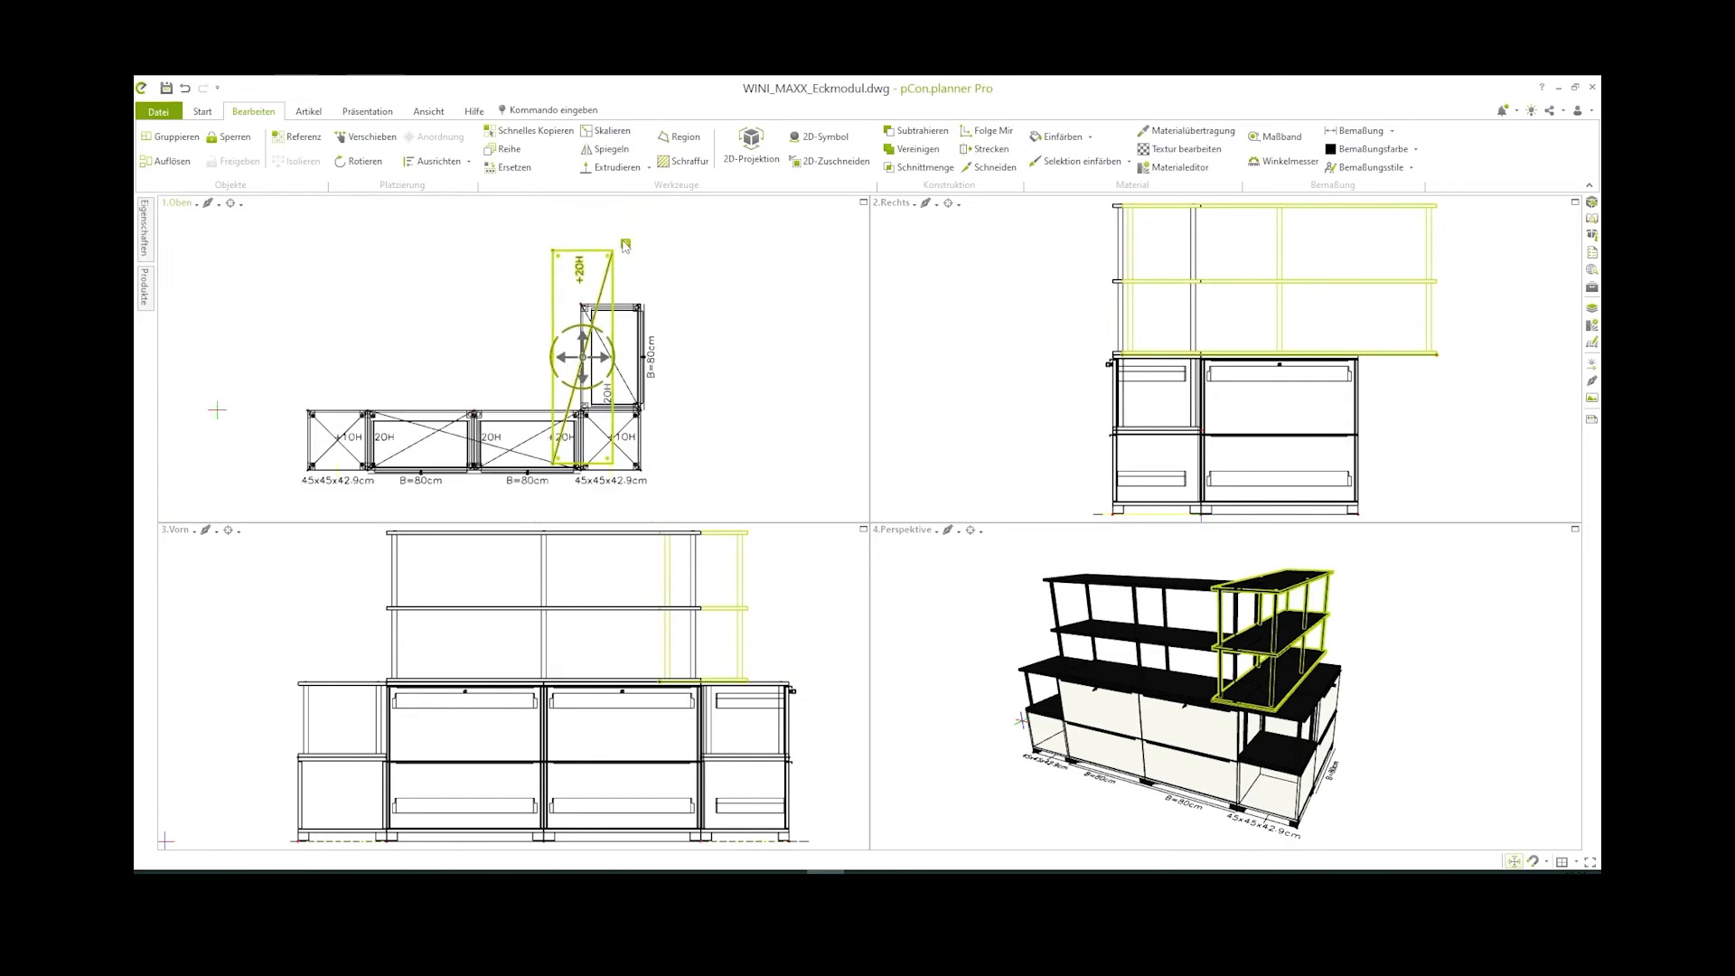
# Set the width of the rotated open shelf to 80 cm
pyautogui.click(626, 245)
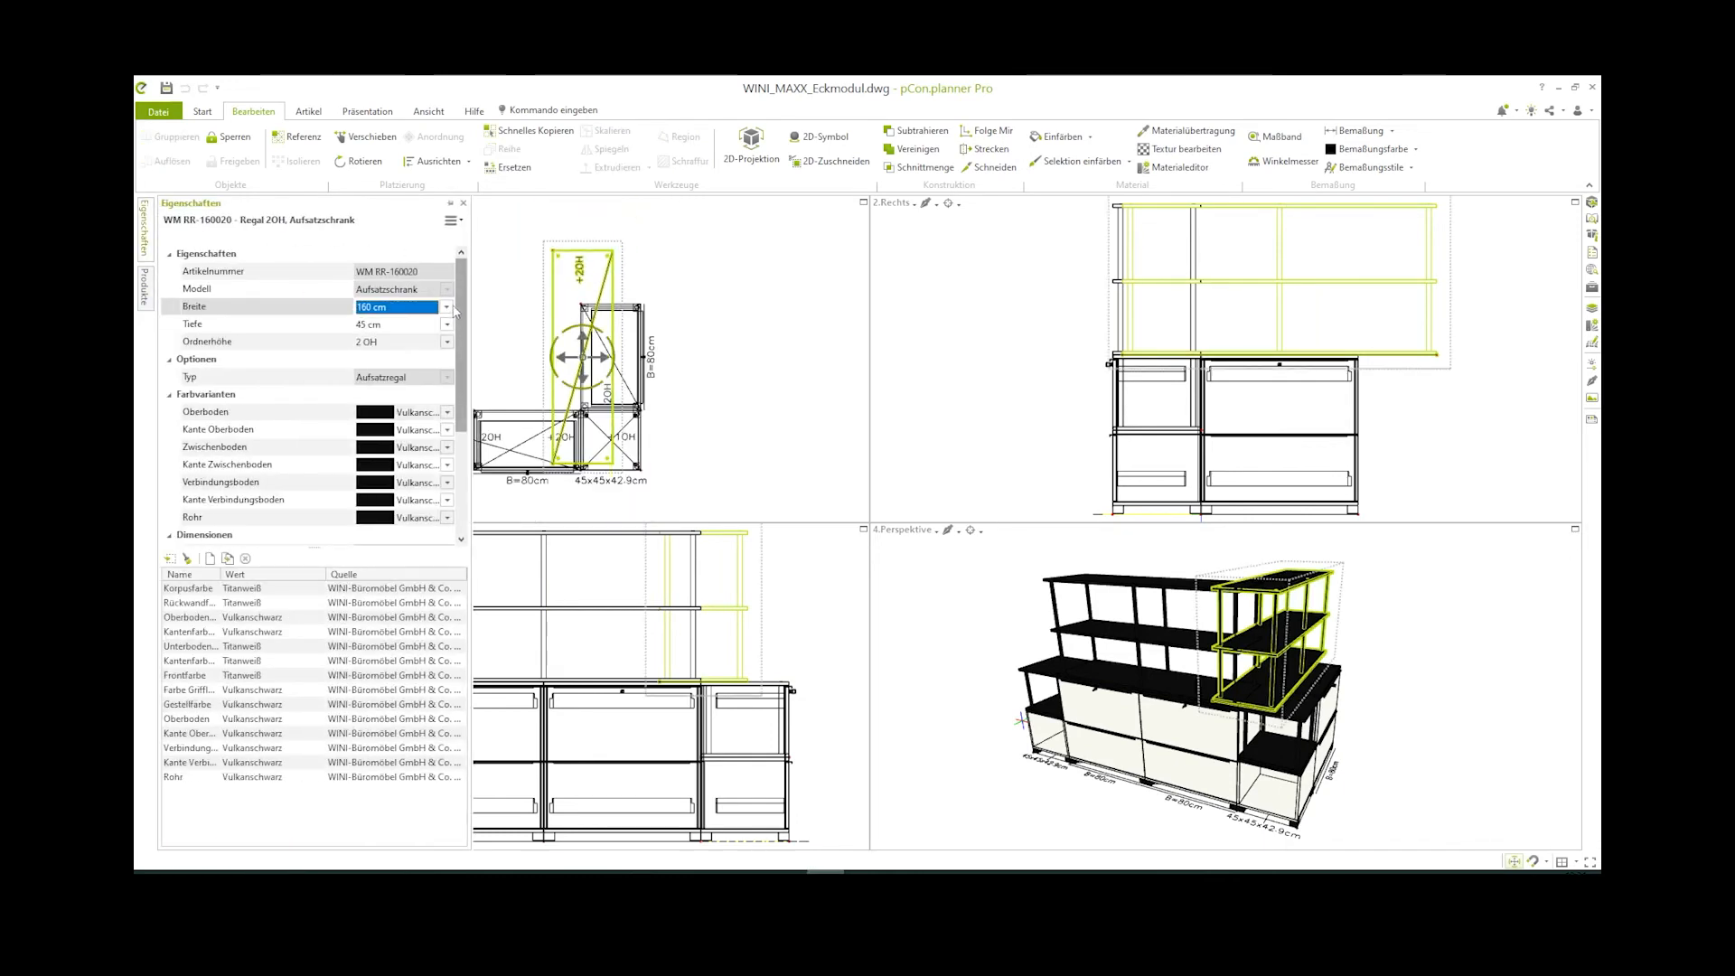
pyautogui.click(450, 308)
pyautogui.click(412, 348)
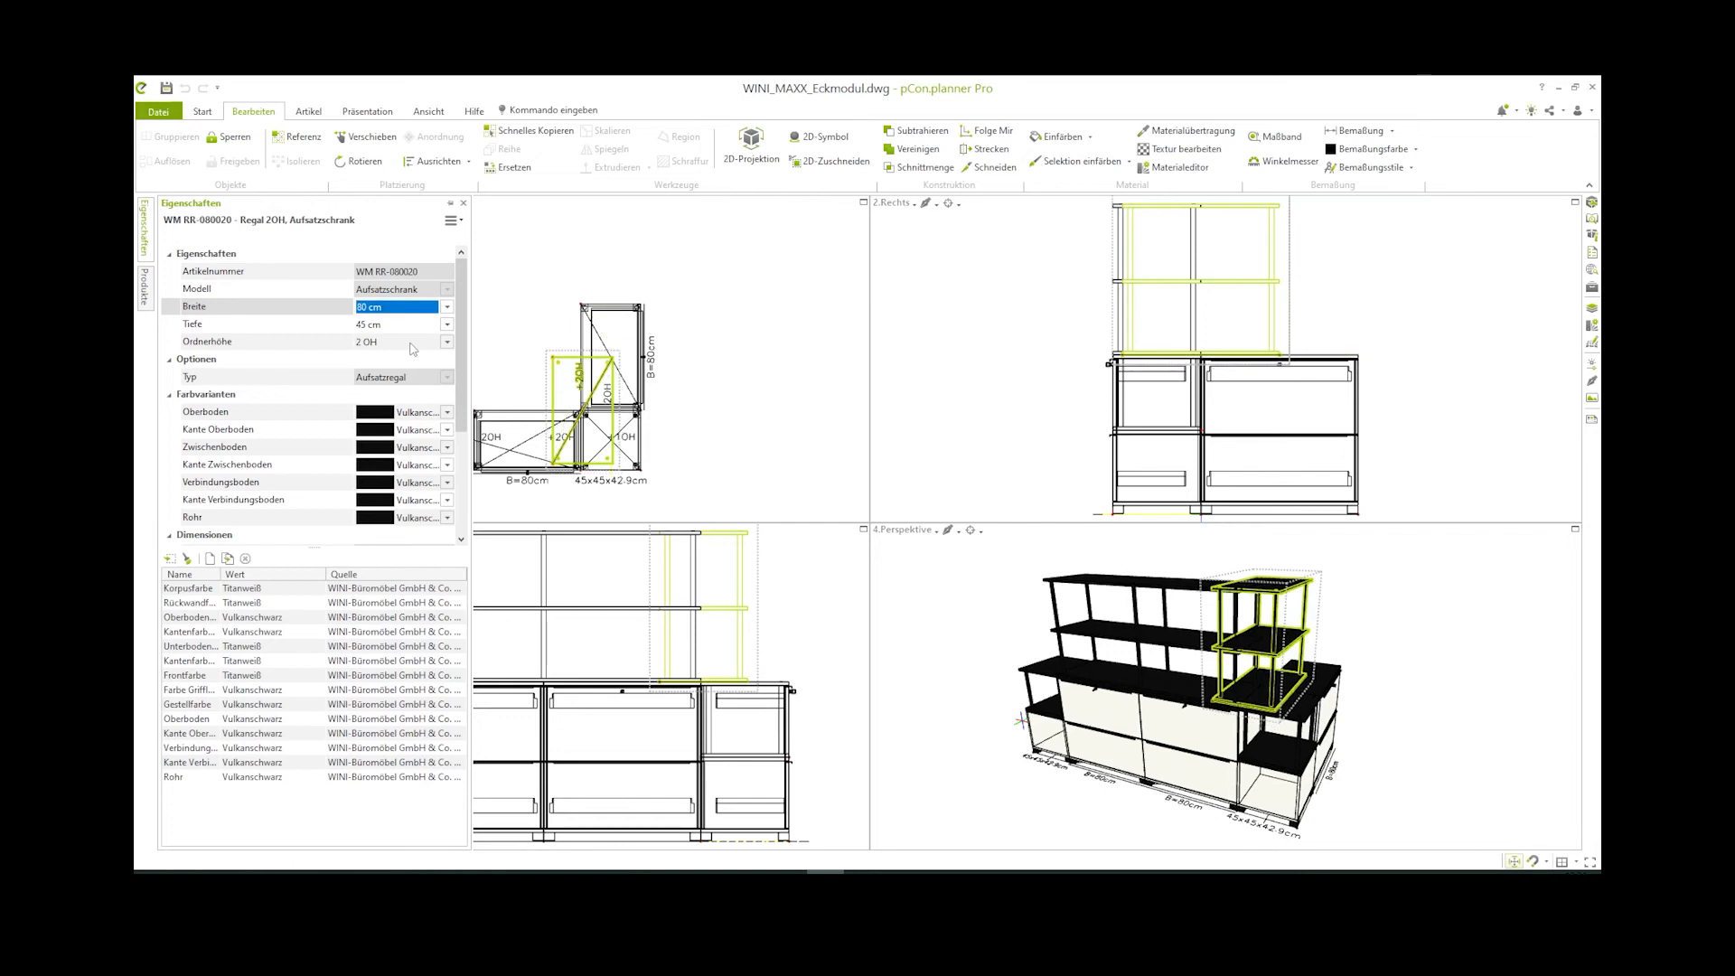
pyautogui.click(732, 363)
# Move the 80 cm open shelf exactly onto the corner filing cabinet, snapping it to the cabinet's rear corner
pyautogui.click(553, 358)
pyautogui.moveTo(553, 358); pyautogui.dragTo(578, 305)
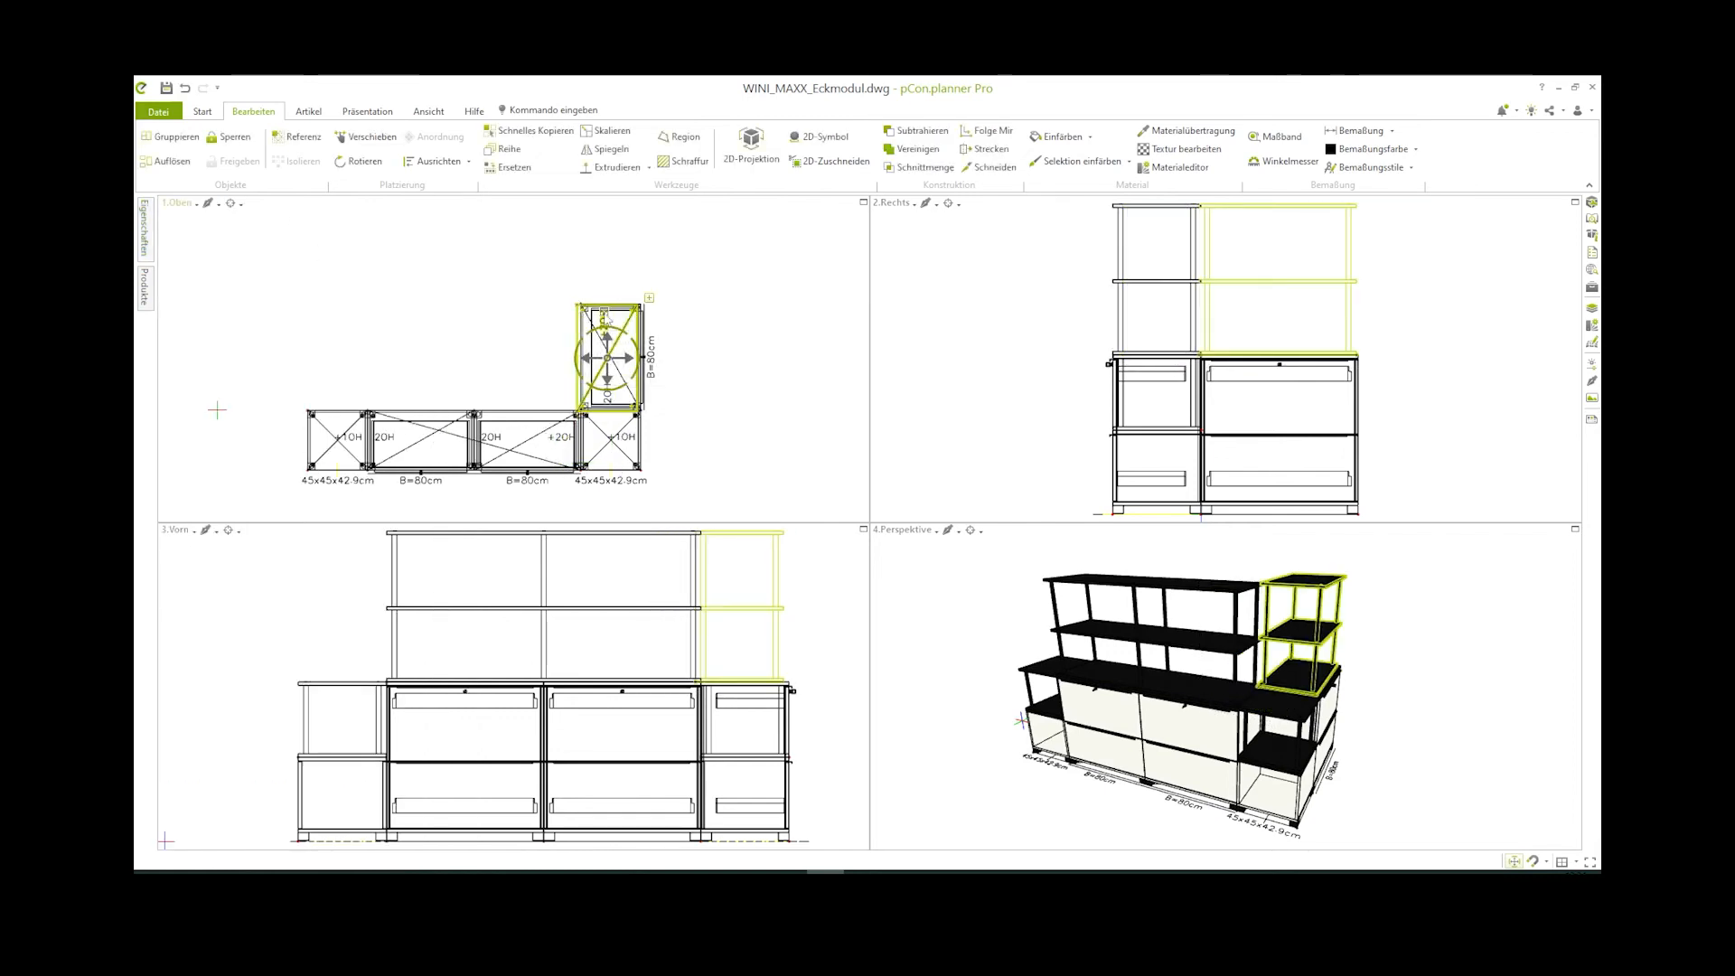
pyautogui.scroll(3, 605, 317)
pyautogui.click(594, 315)
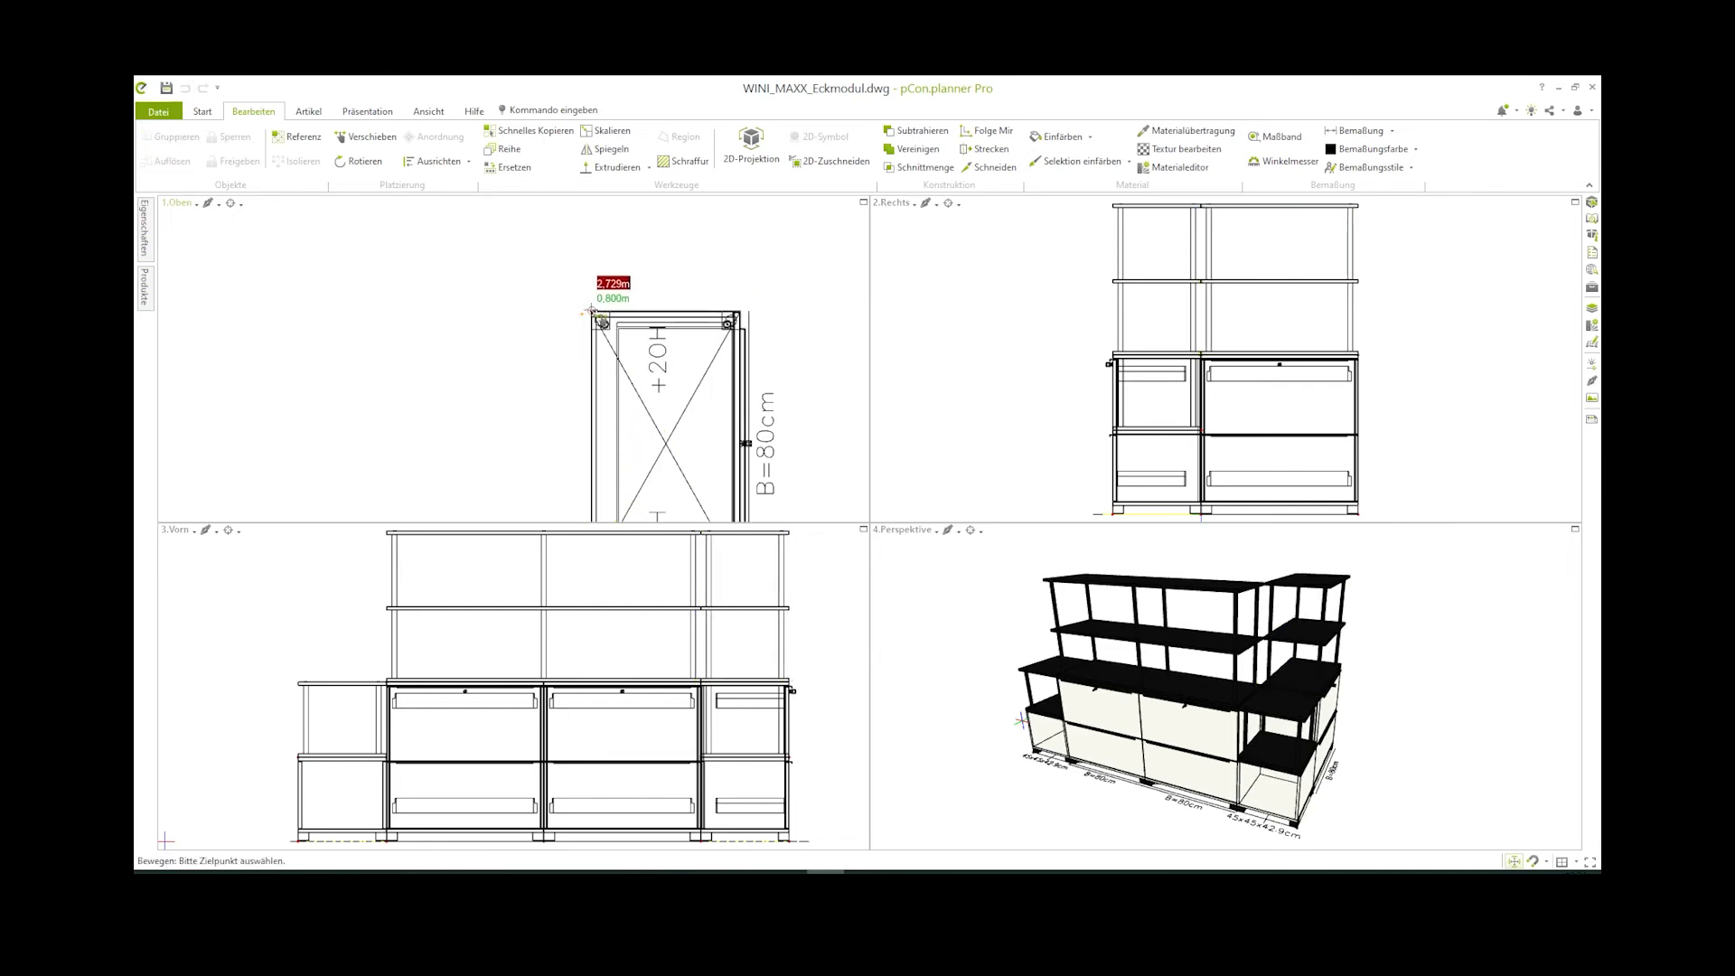
pyautogui.click(593, 312)
pyautogui.scroll(-3, 593, 312)
pyautogui.doubleClick(751, 414)
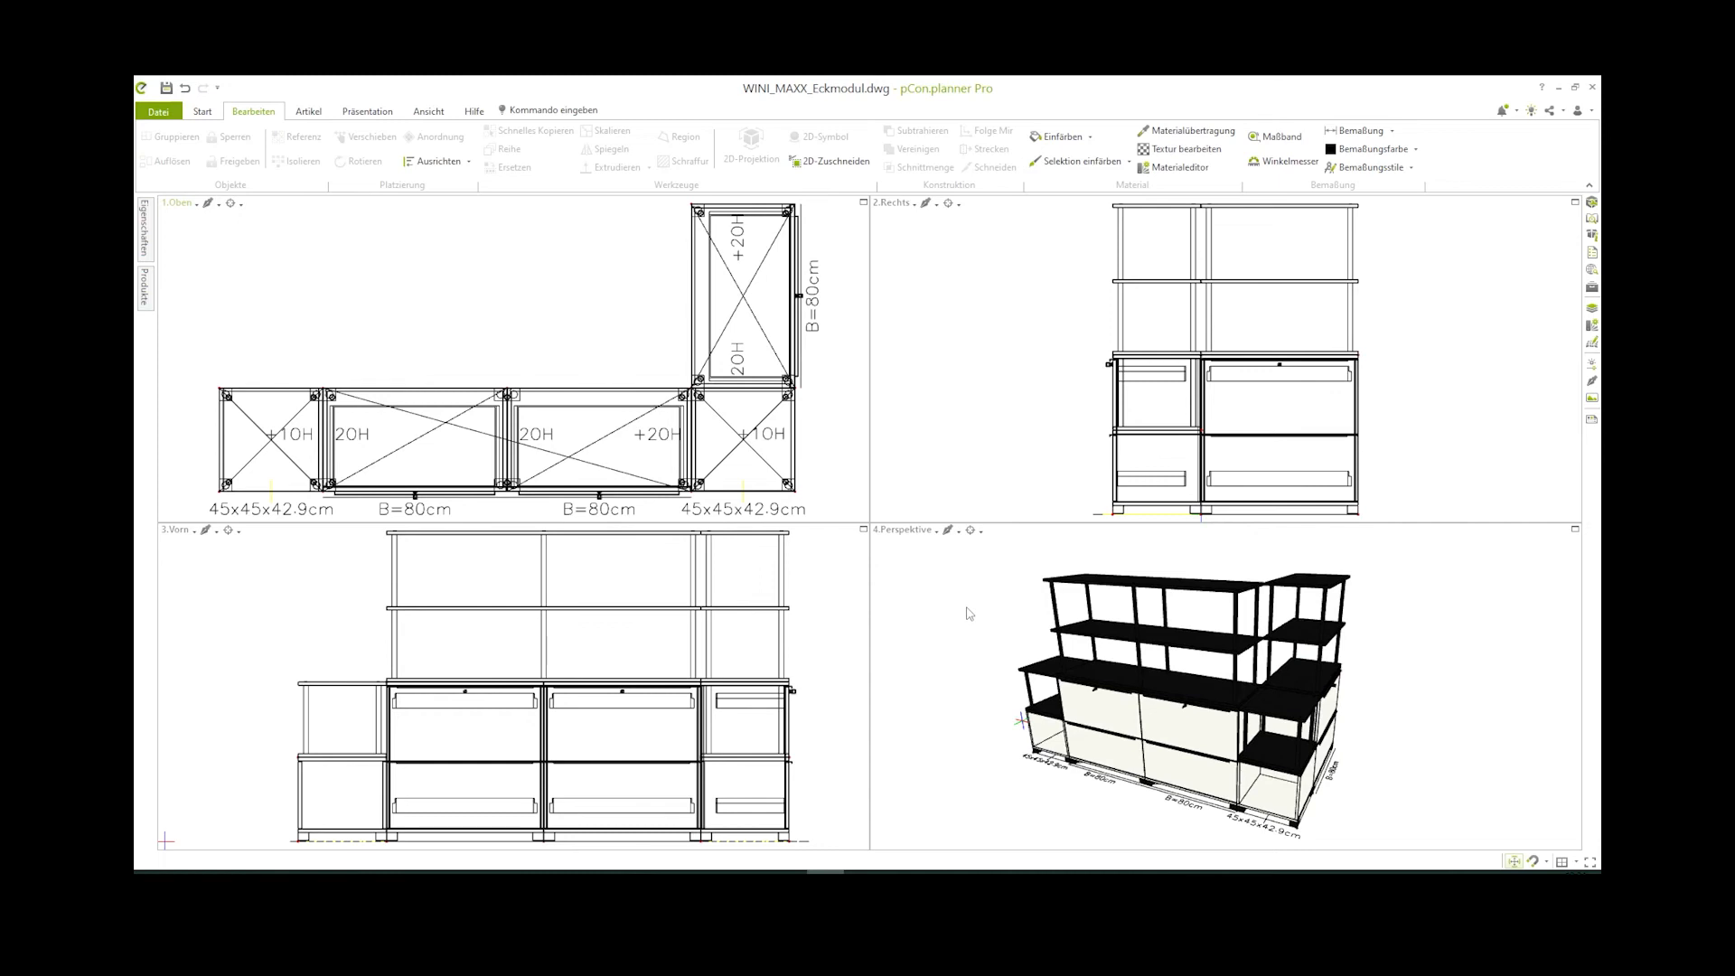
# Reduce the Ordnerhöhe of the open shelf on the corner filing cabinet to 1 OH
pyautogui.moveTo(1300, 683); pyautogui.dragTo(1277, 669, button='right')
pyautogui.doubleClick(1305, 656)
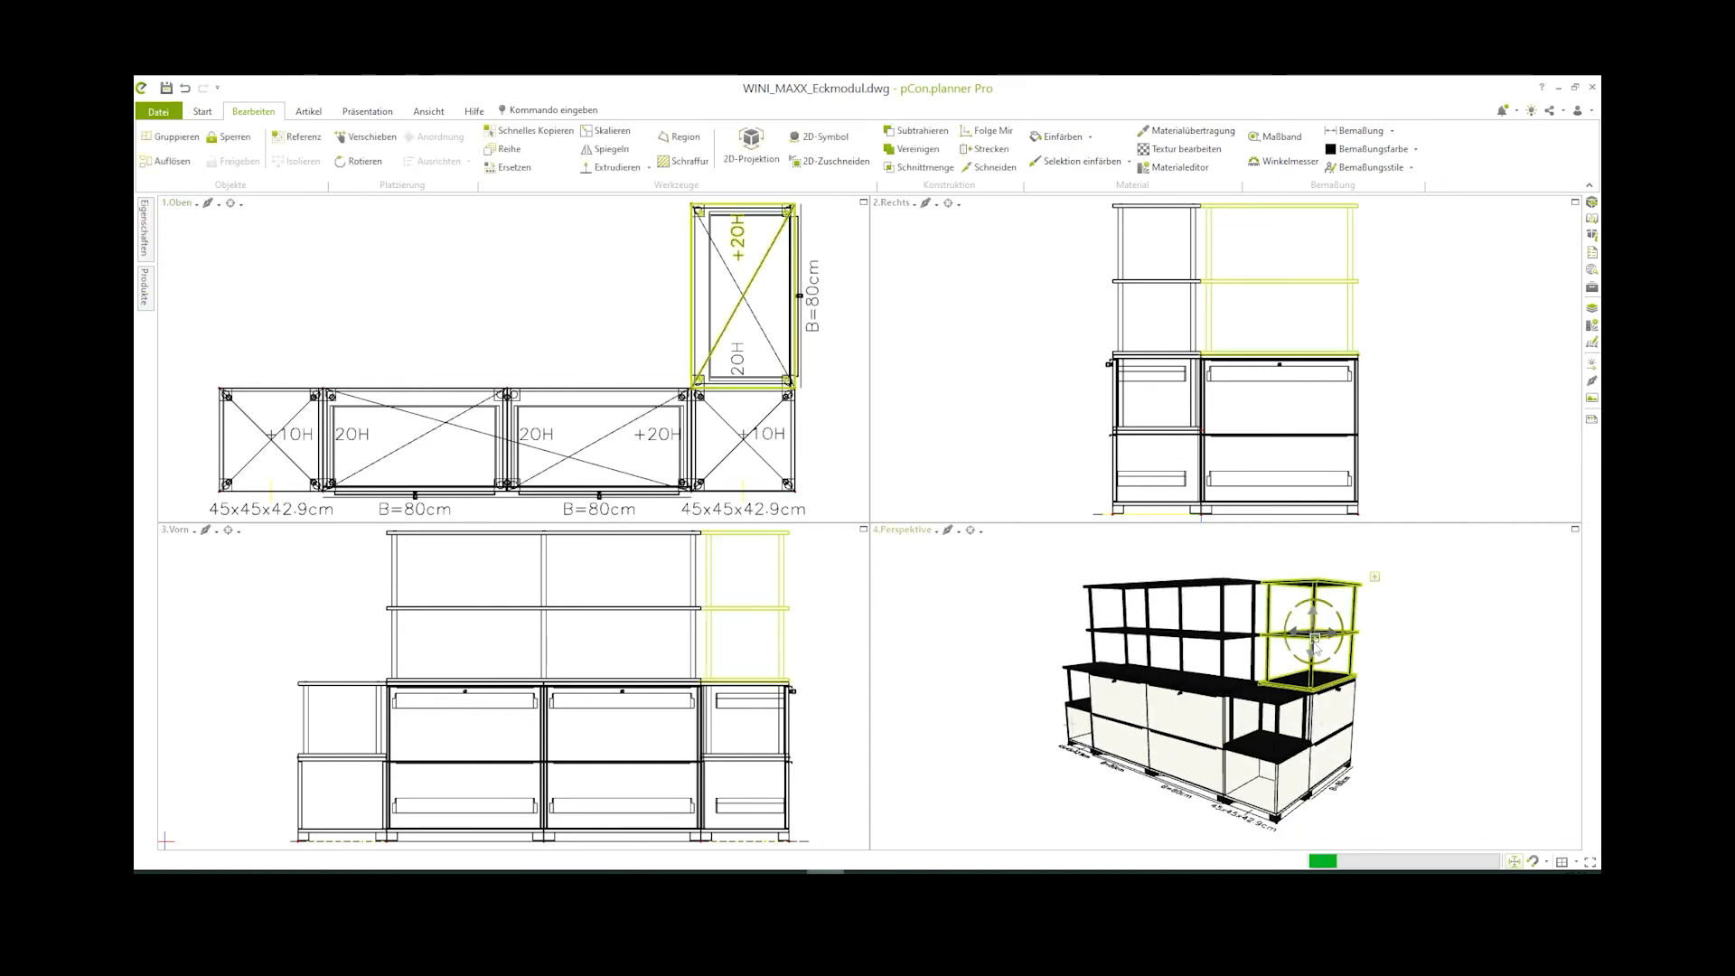
pyautogui.click(447, 342)
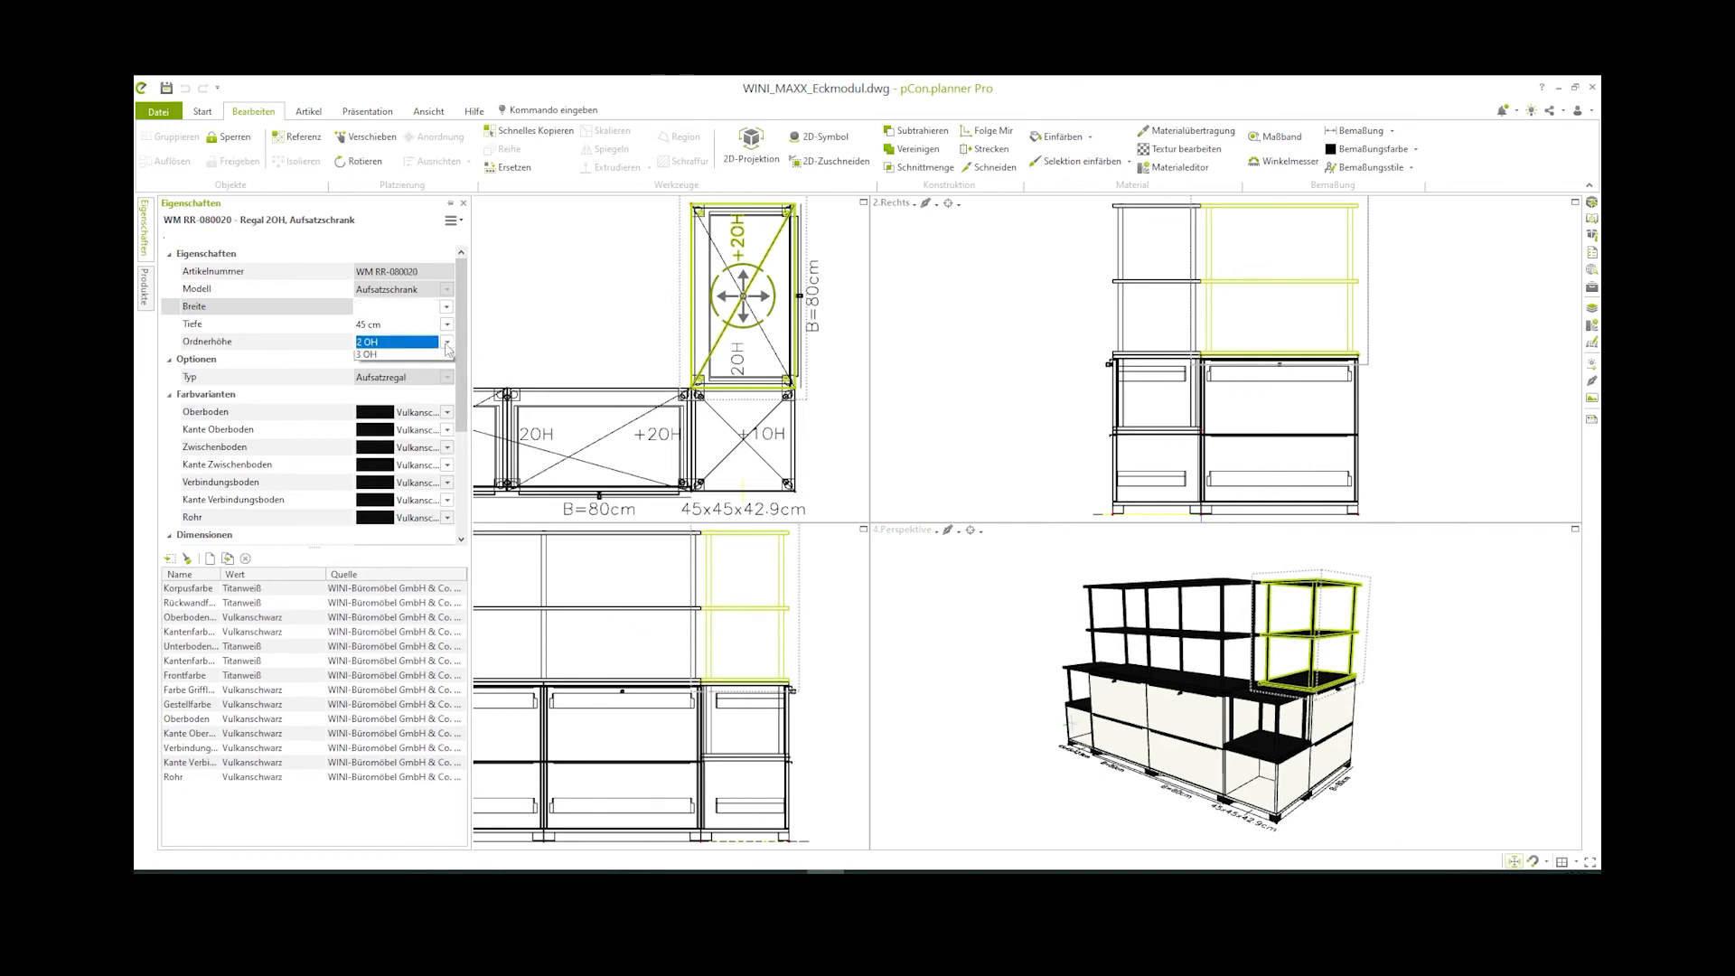
pyautogui.click(418, 359)
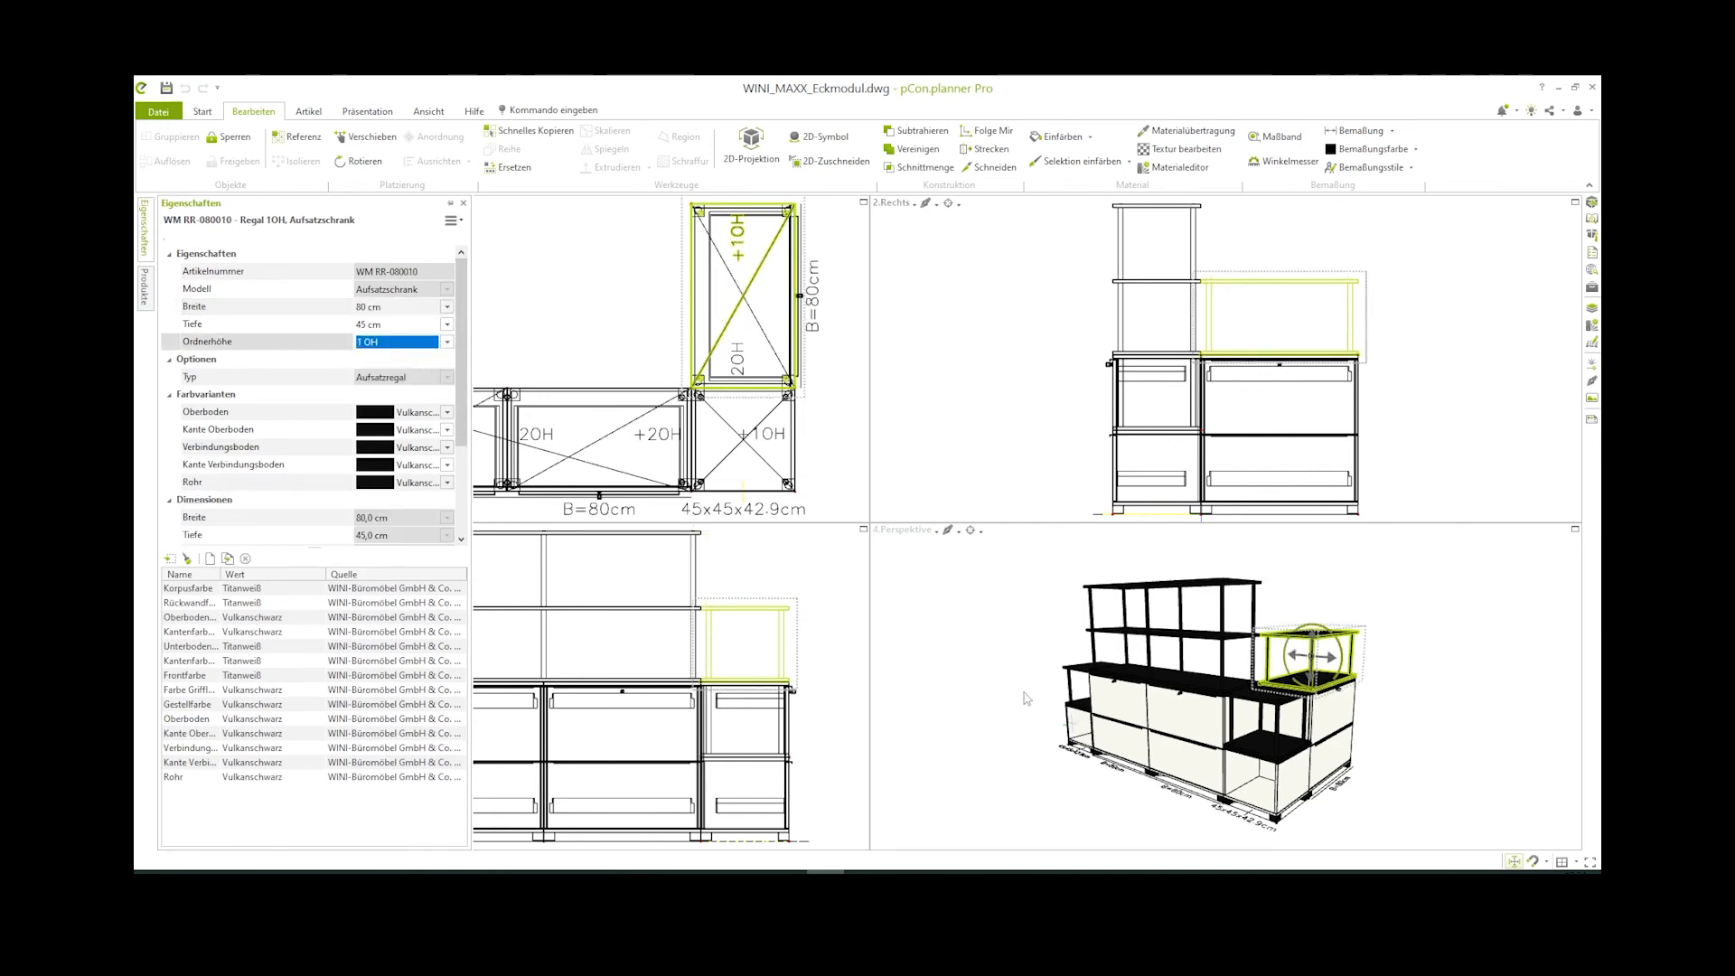
pyautogui.click(1022, 629)
# Slide the upper drawers of the filing cabinets out and back in within the perspective view
pyautogui.moveTo(1301, 688); pyautogui.dragTo(1440, 676, button='right')
pyautogui.moveTo(1317, 676); pyautogui.dragTo(1295, 672, button='right')
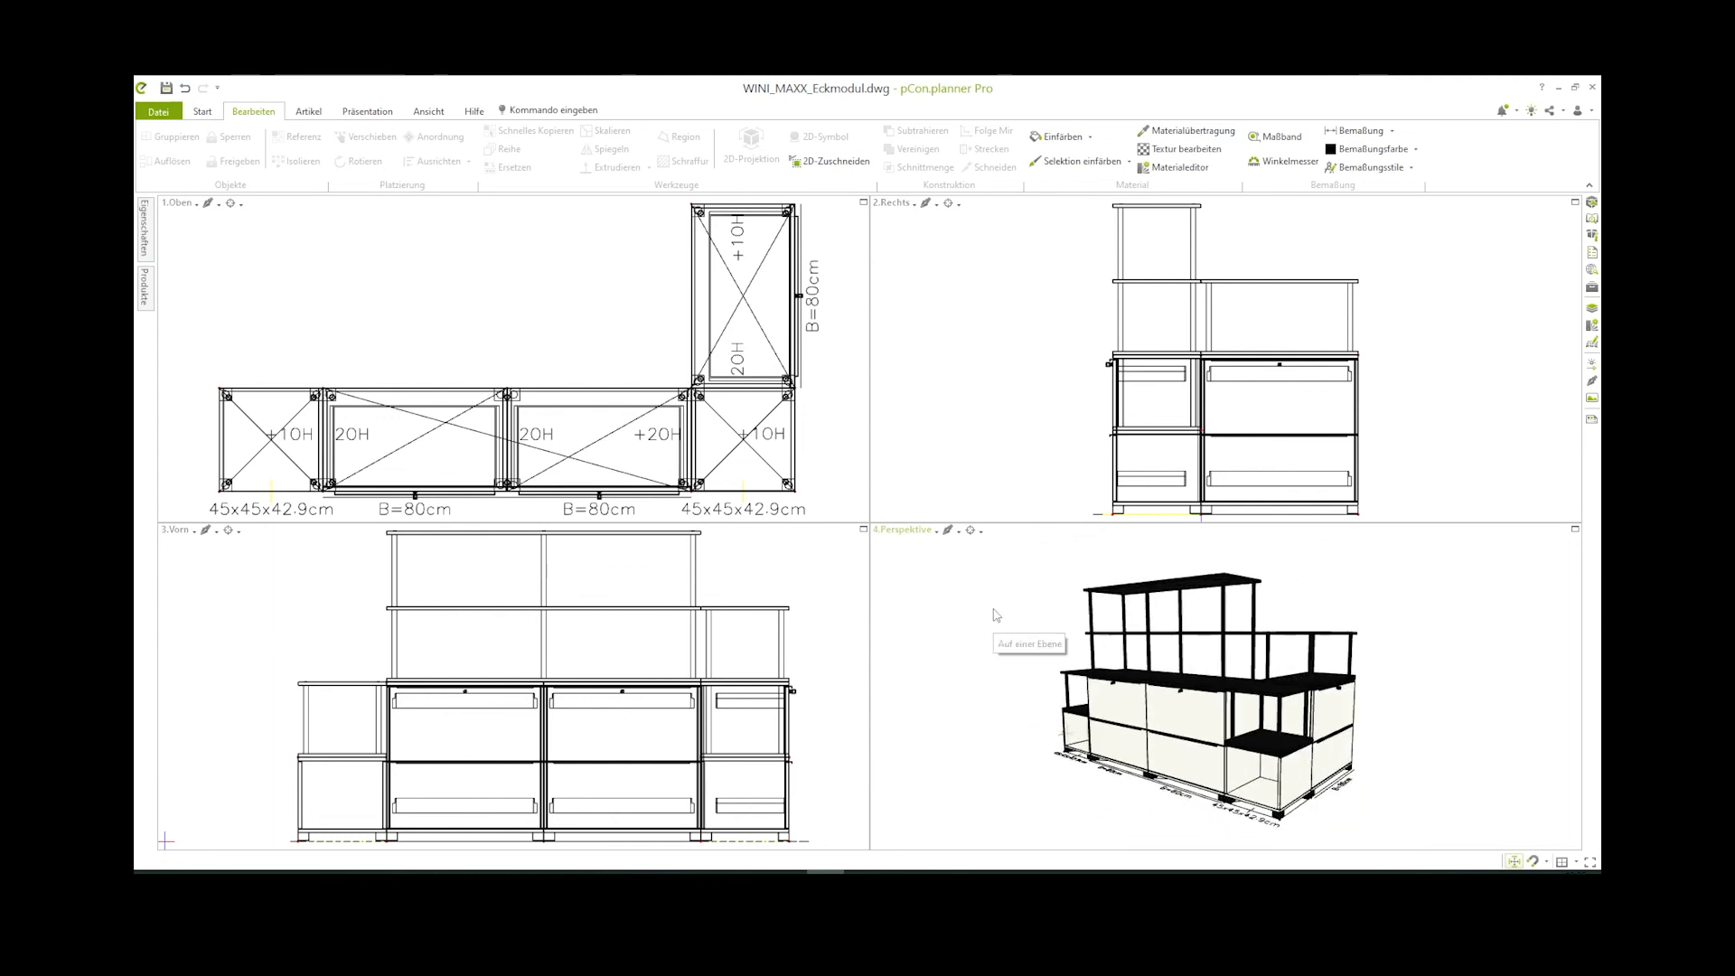
pyautogui.click(1175, 716)
pyautogui.click(1181, 712)
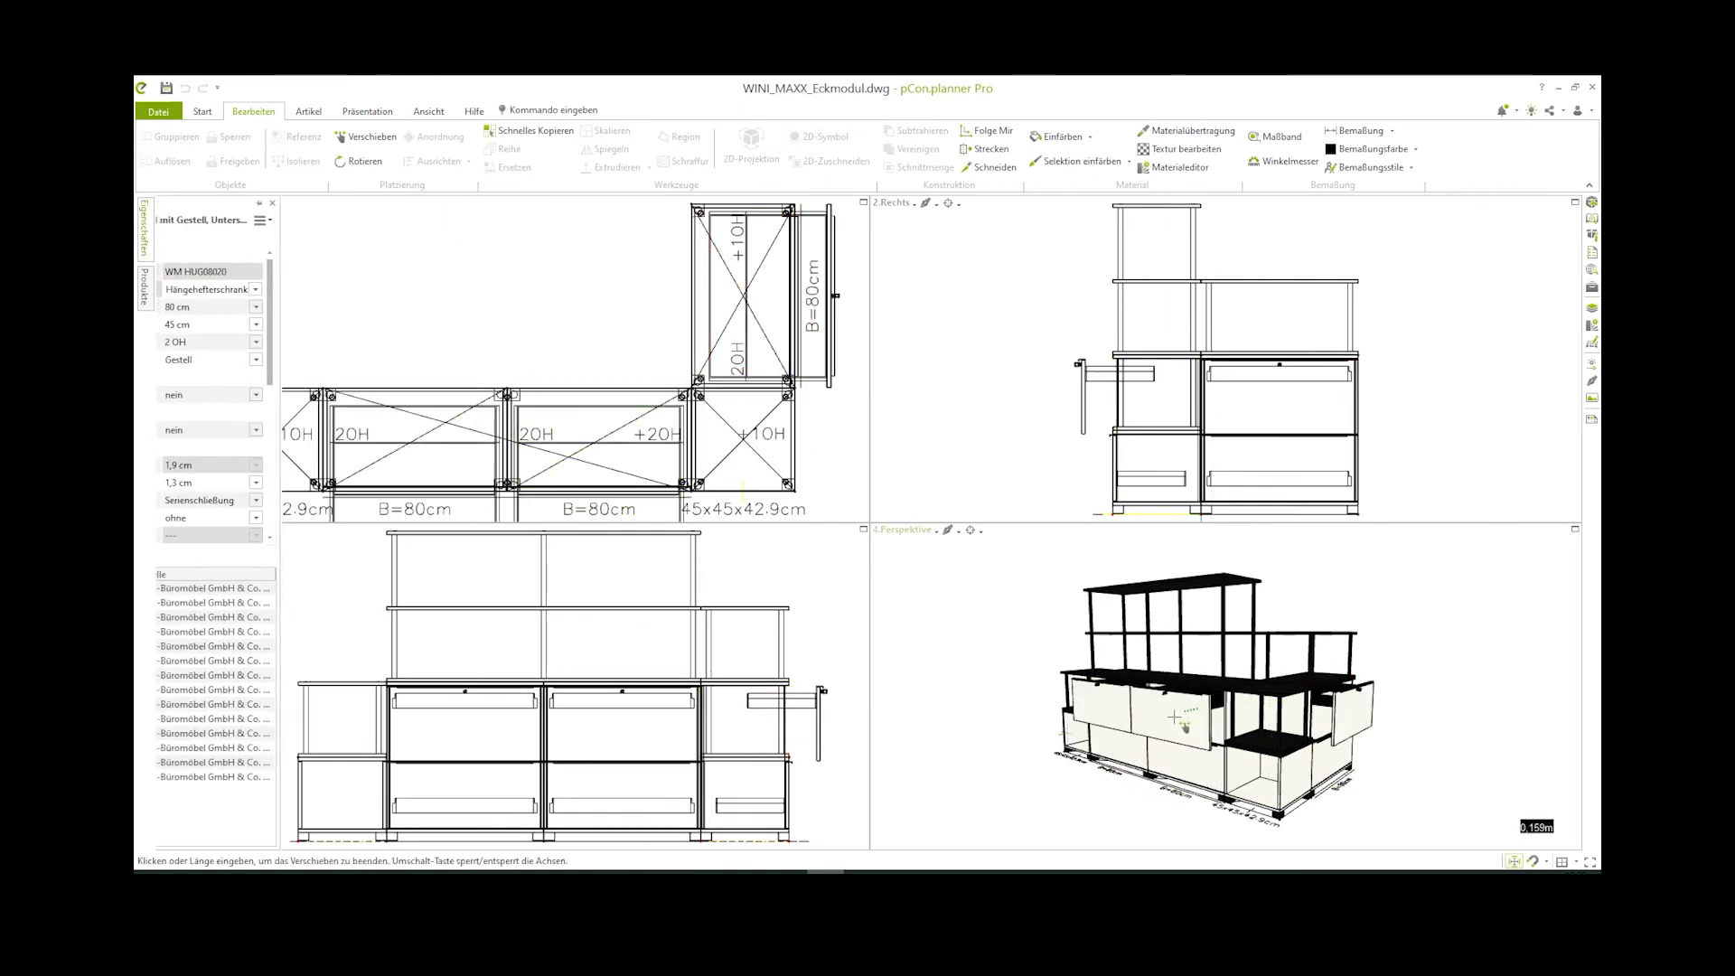
pyautogui.click(1161, 716)
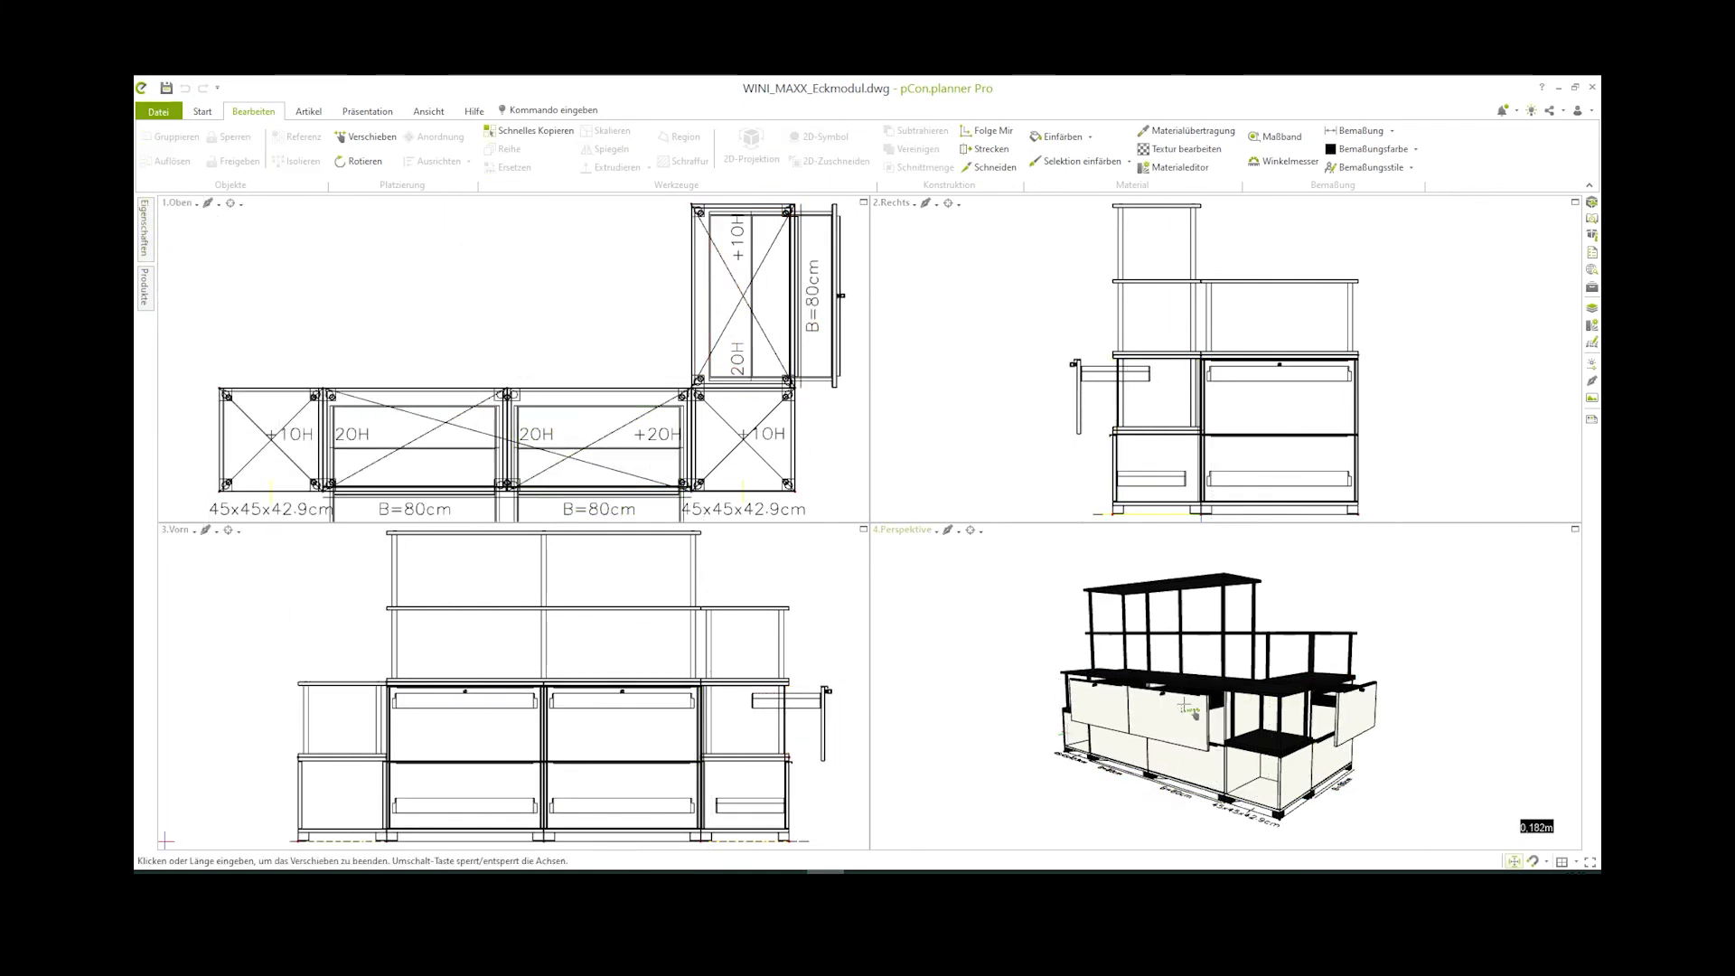
pyautogui.click(1406, 644)
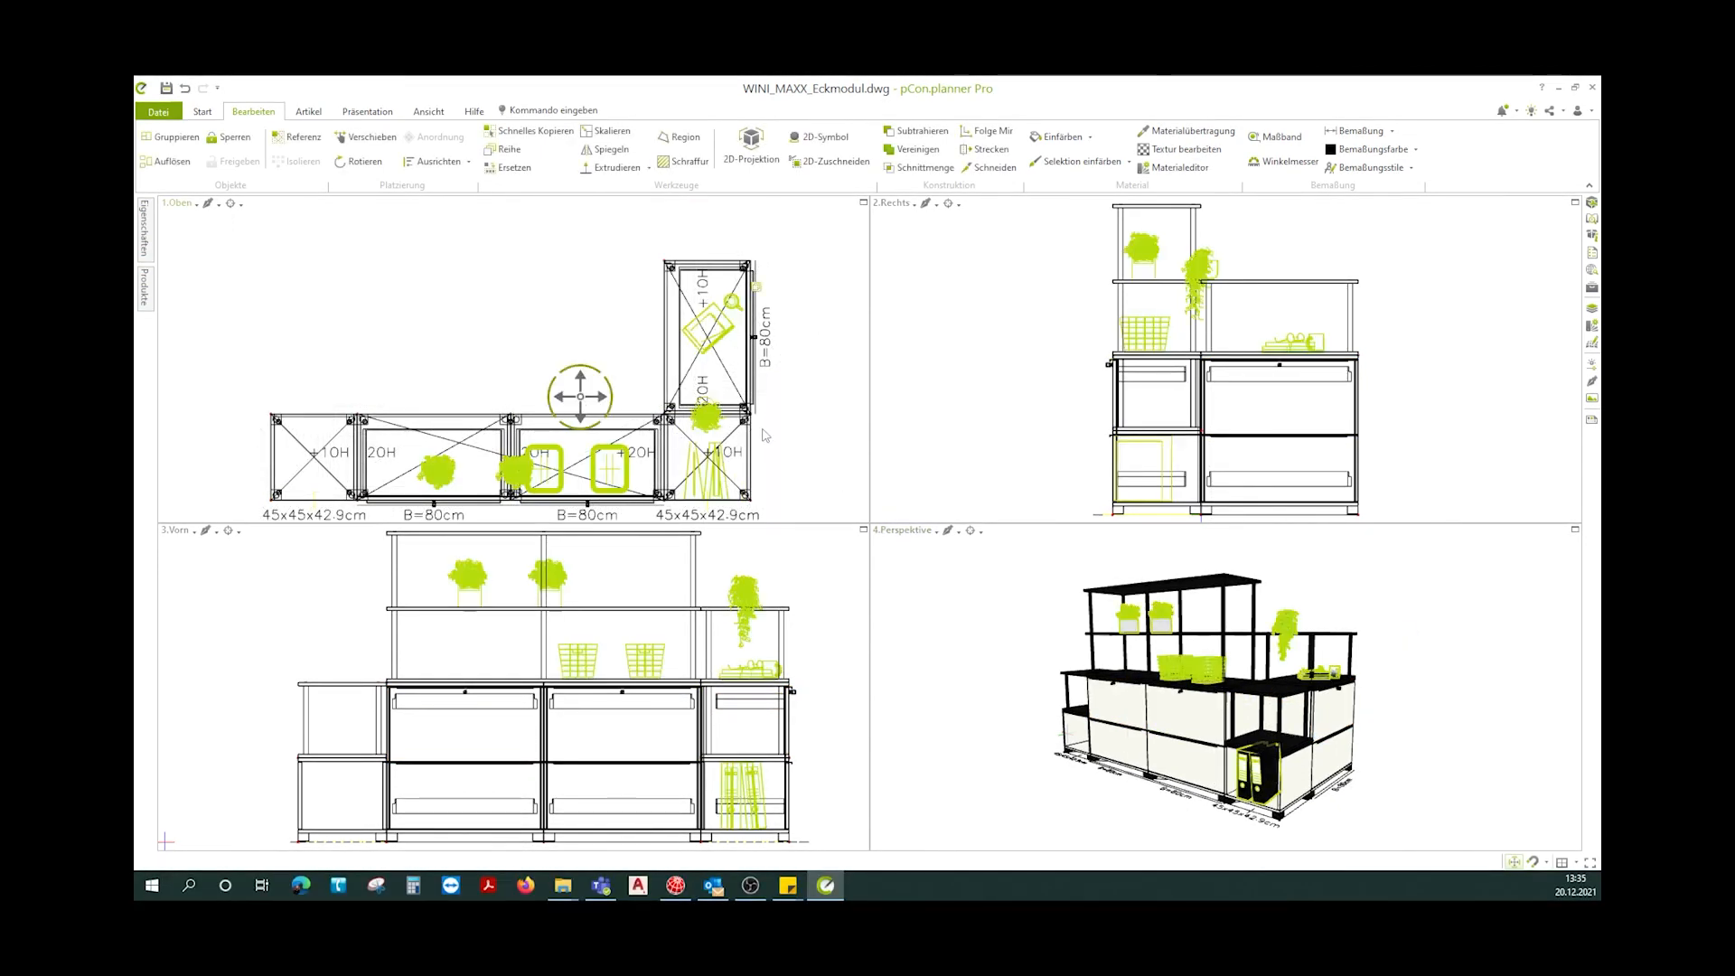
pyautogui.click(1019, 640)
pyautogui.moveTo(1249, 737); pyautogui.dragTo(1319, 742, button='middle')
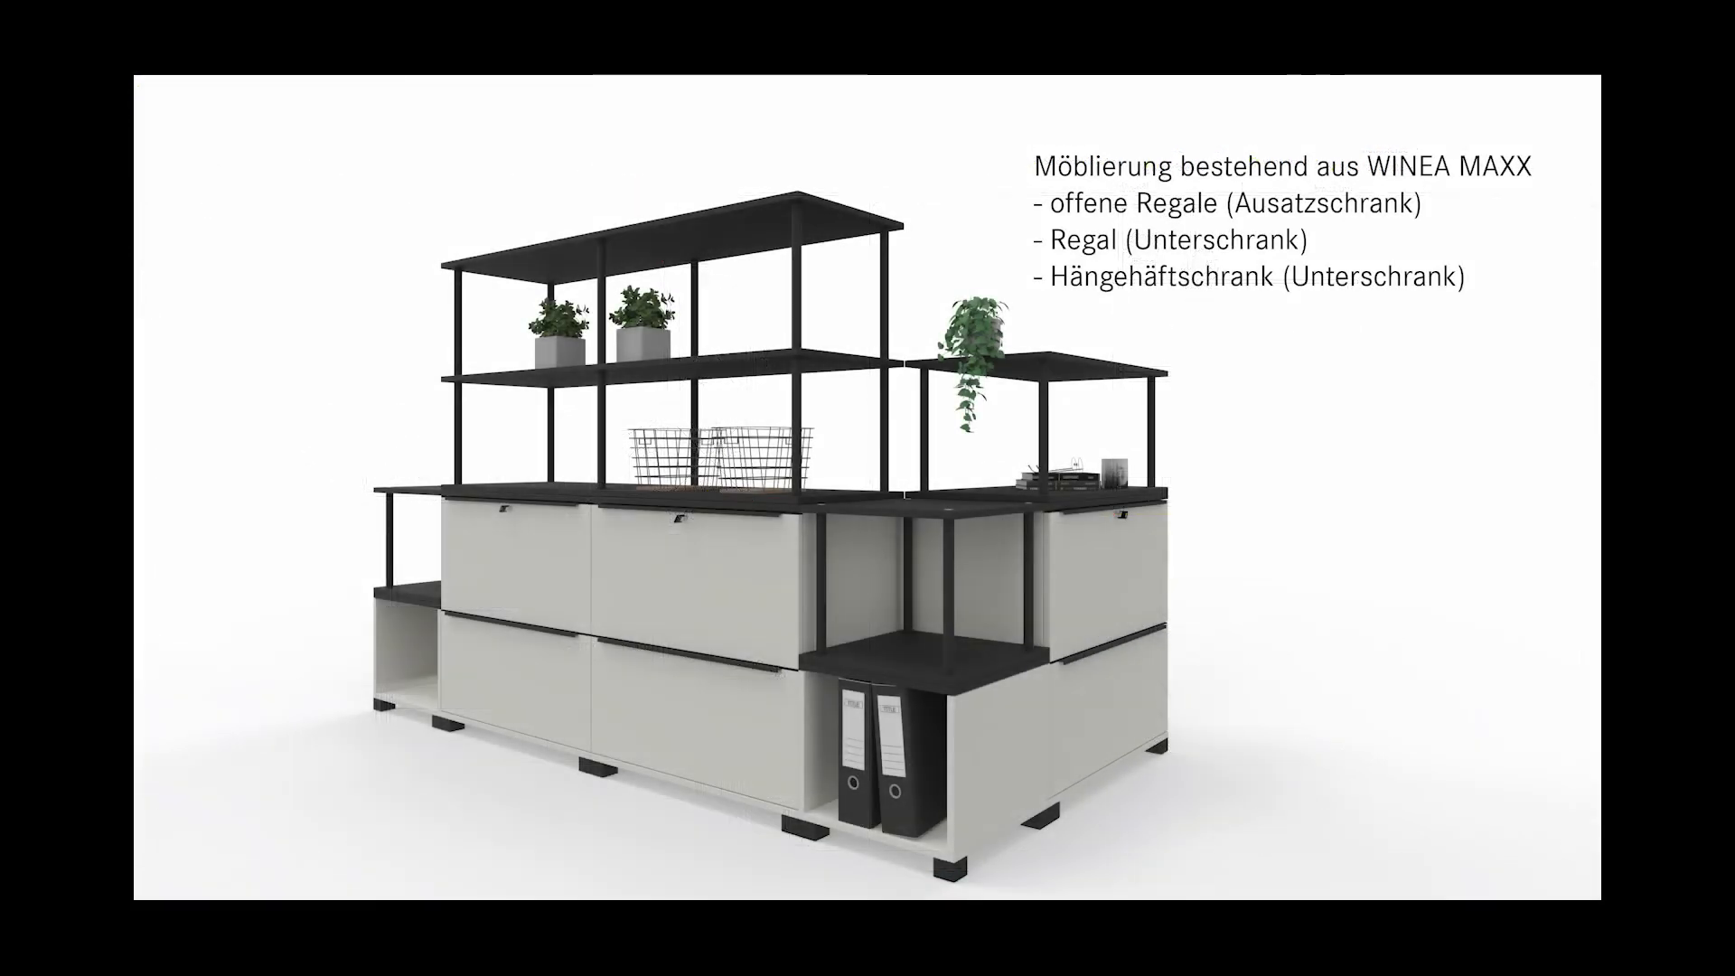